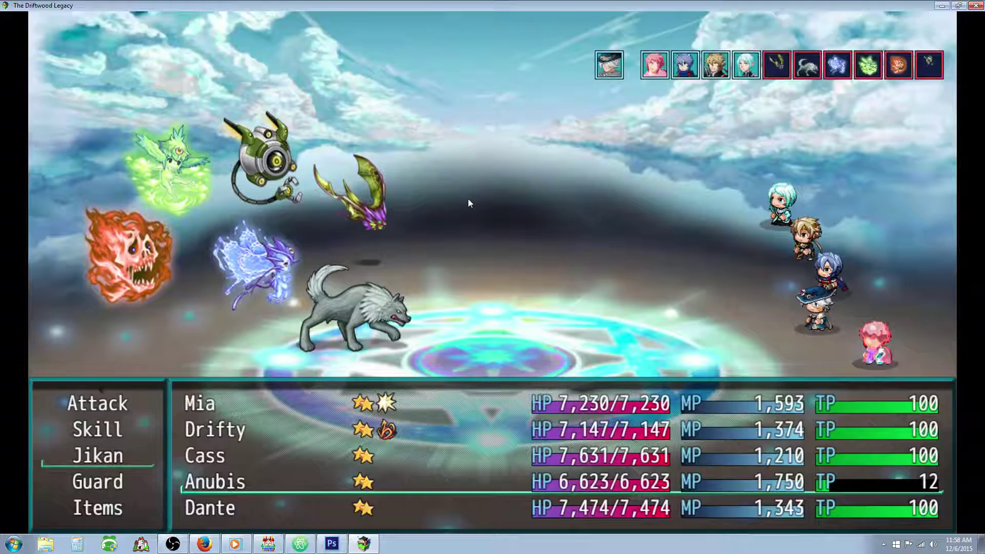
Examine the descriptions of Hastega, X-Attack, Haste and Quick among Anubis's Jikan skills.
key(Return)
key(Left)
key(Up)
key(Up)
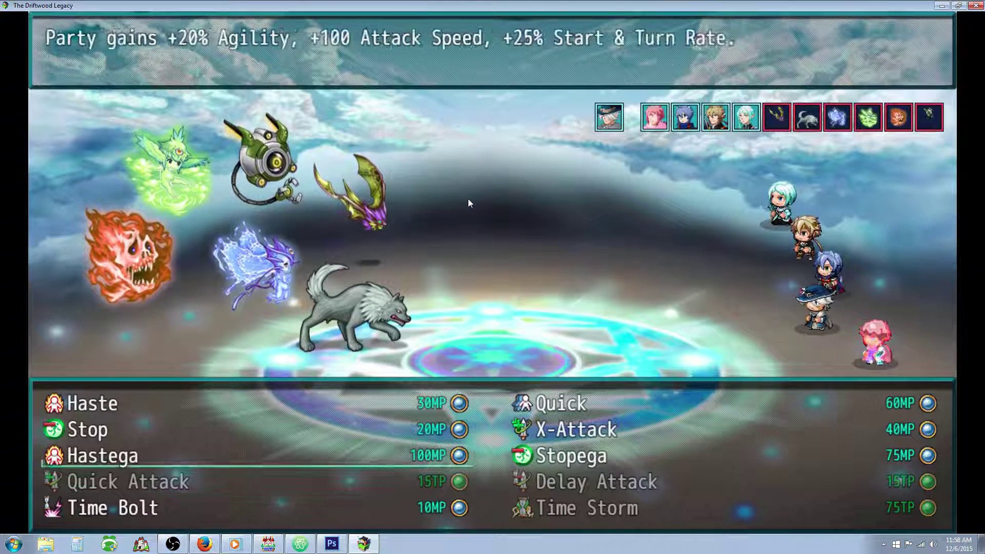
key(Up)
key(Right)
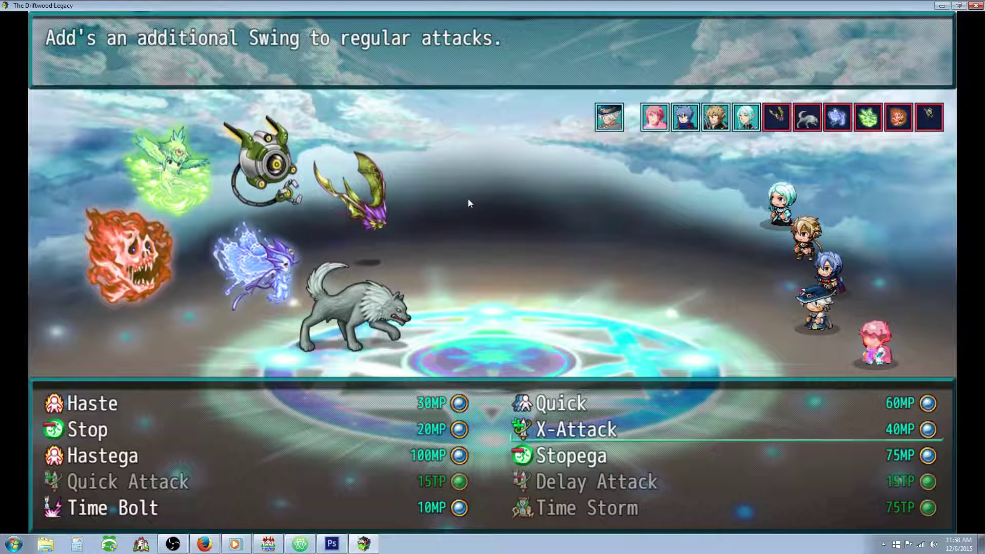
key(Up)
key(Left)
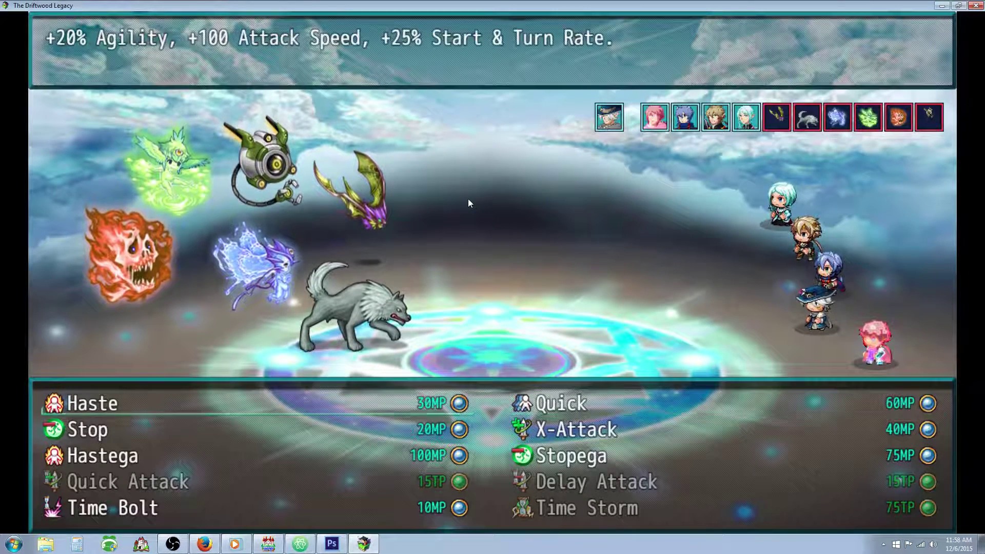
key(Down)
key(Down)
key(Right)
key(Up)
key(Up)
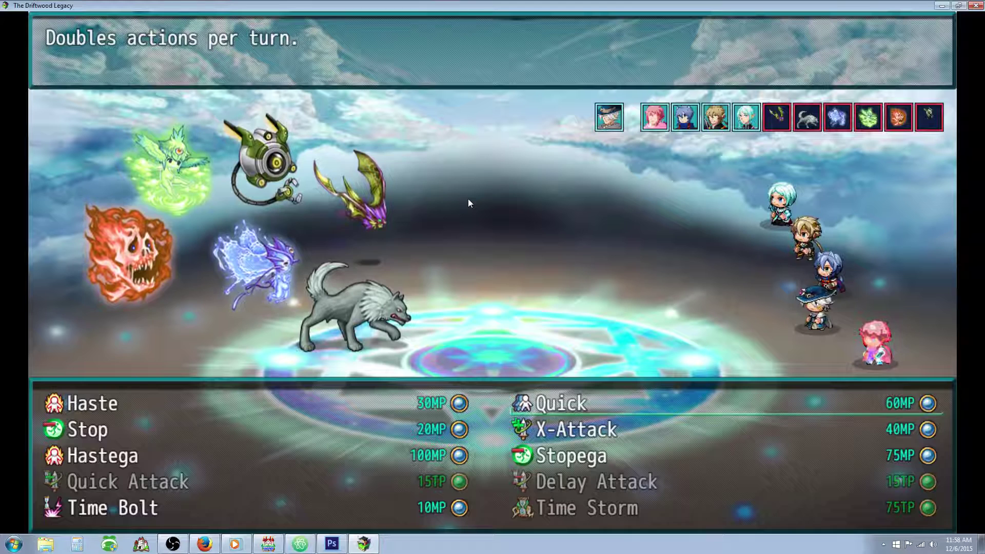
Compare the effects of Haste, Quick, X-Attack and Hastega in Anubis's Jikan skill list.
key(Left)
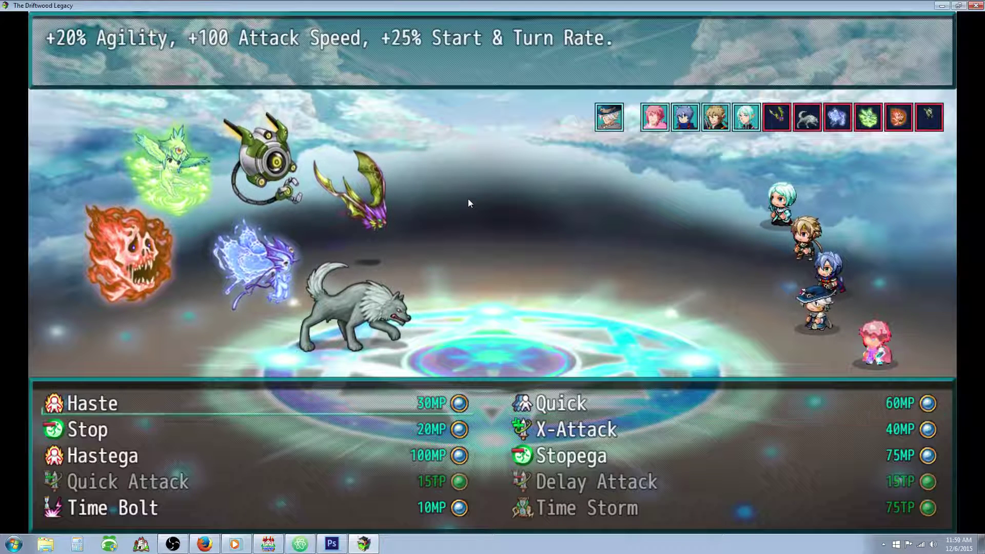
key(Right)
key(Left)
key(Right)
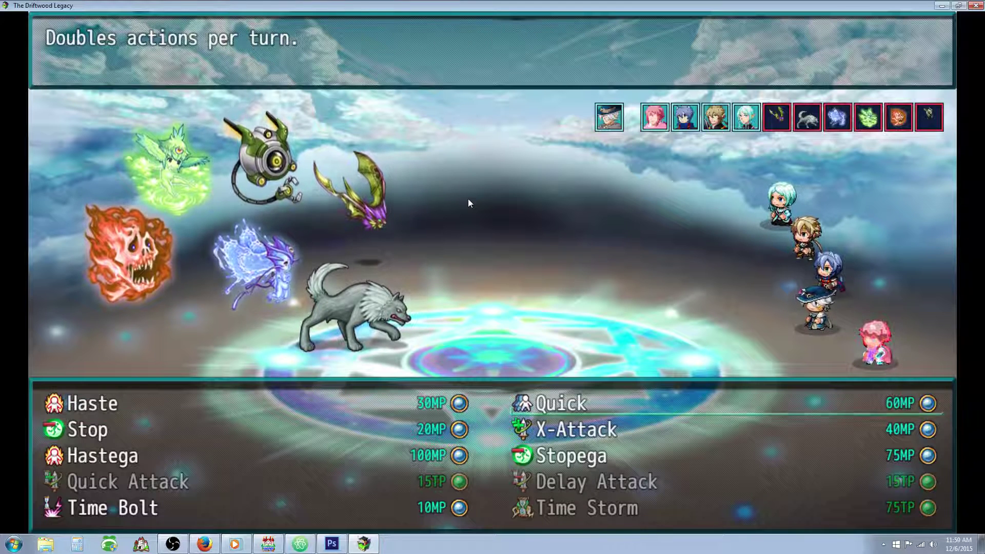
key(Down)
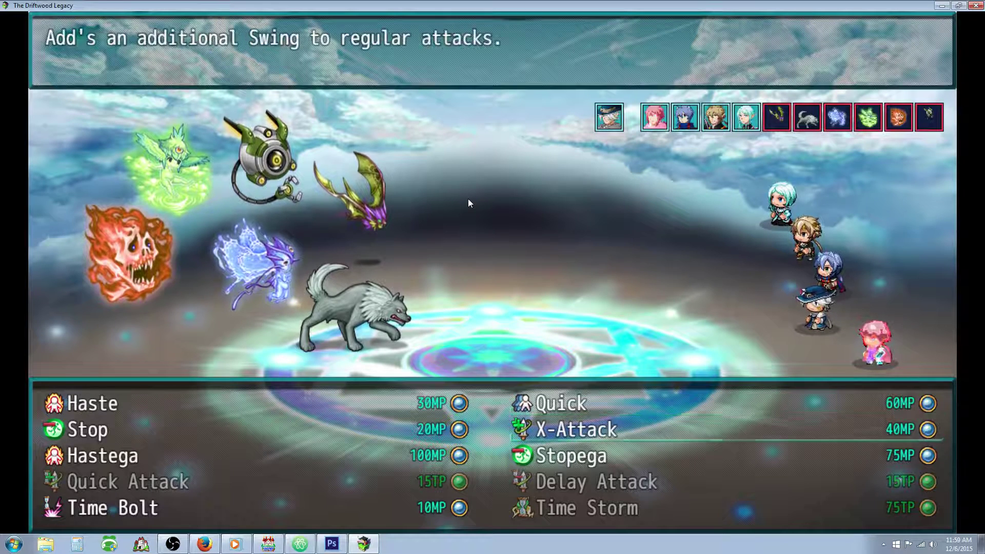
key(Up)
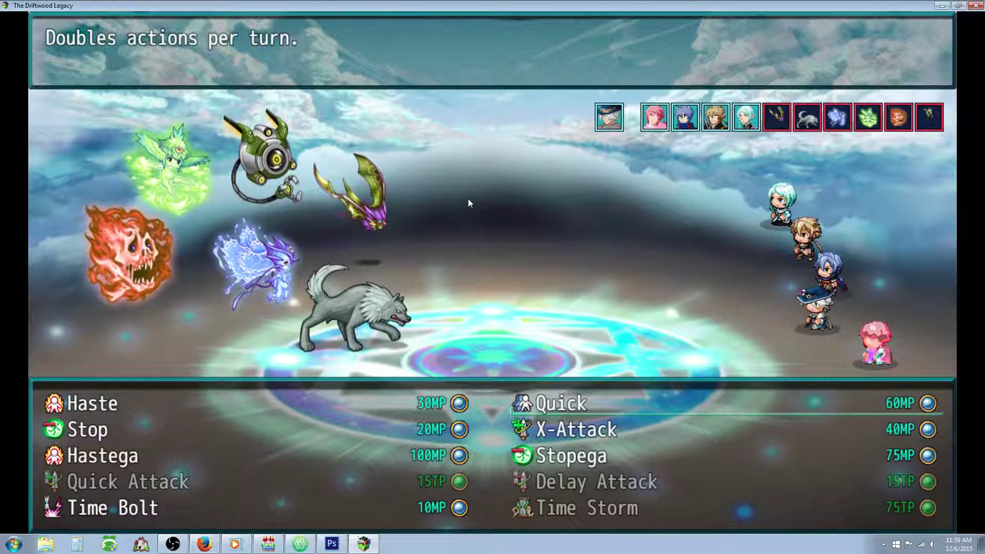
key(Left)
key(Right)
key(Down)
key(Left)
key(Down)
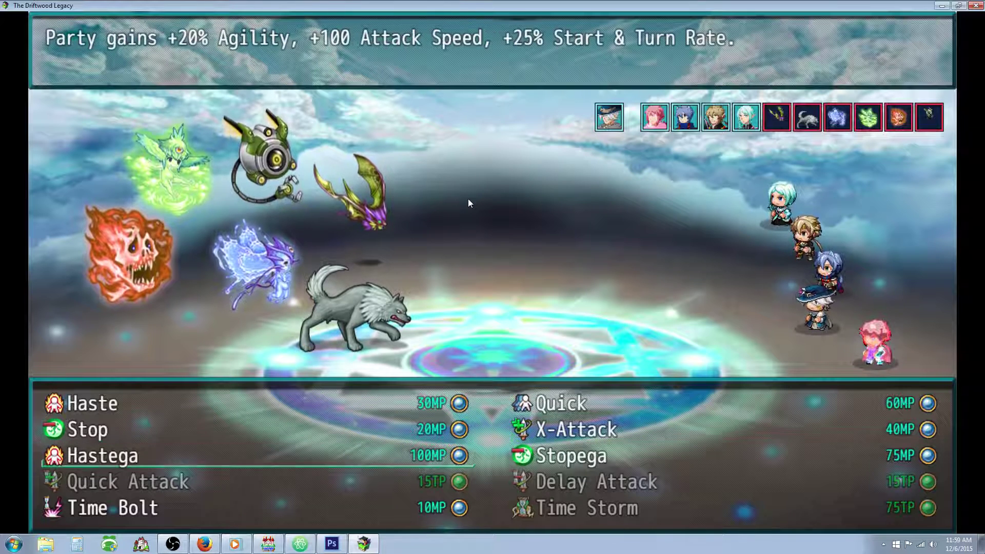
key(Up)
key(Up)
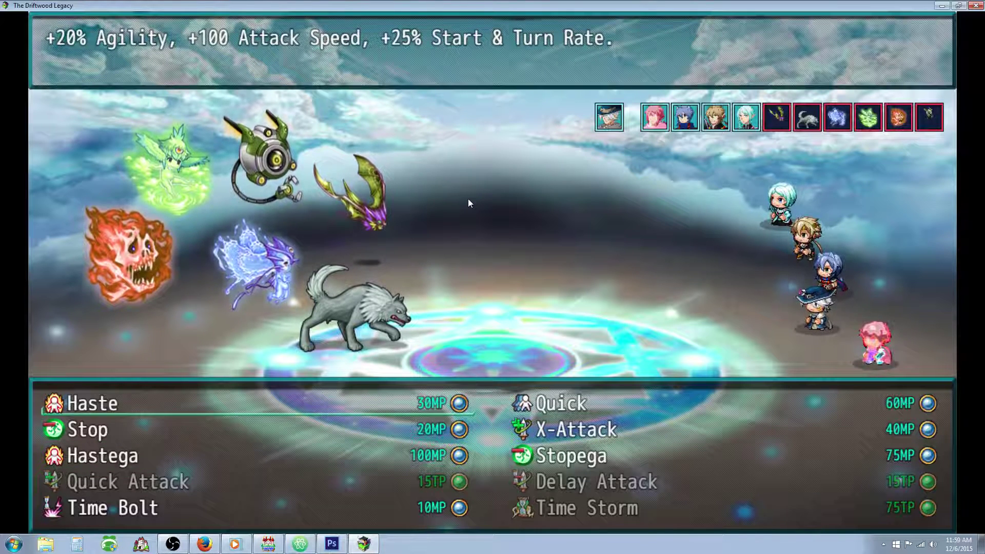
Cast Hastega from the Jikan skills on all allies with Anubis.
key(Right)
key(Down)
key(Down)
key(Down)
key(Left)
key(Up)
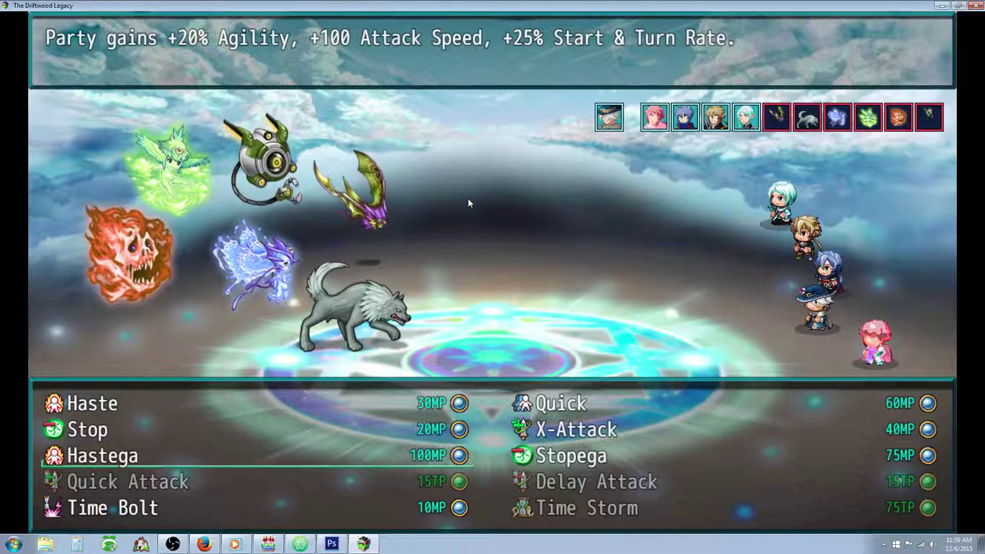
key(Return)
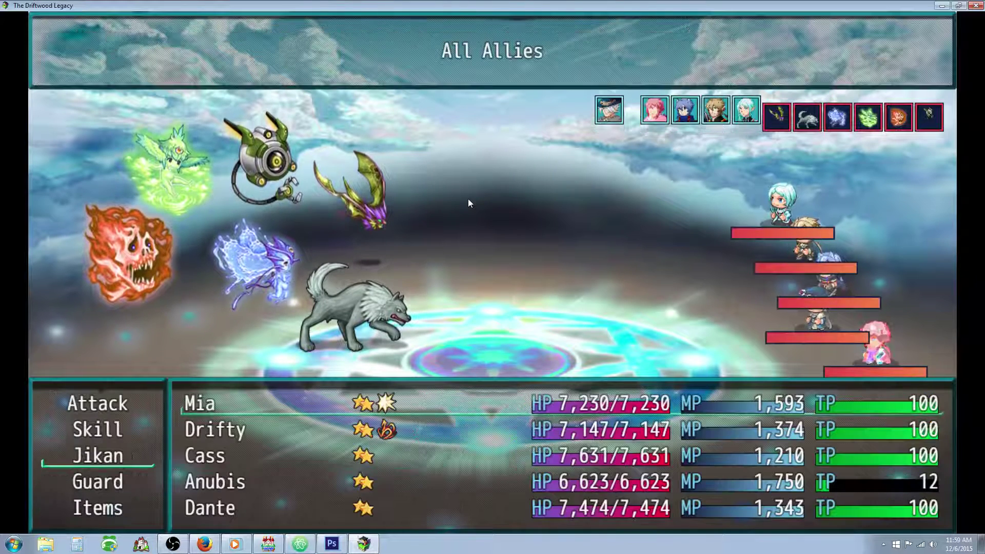
key(Return)
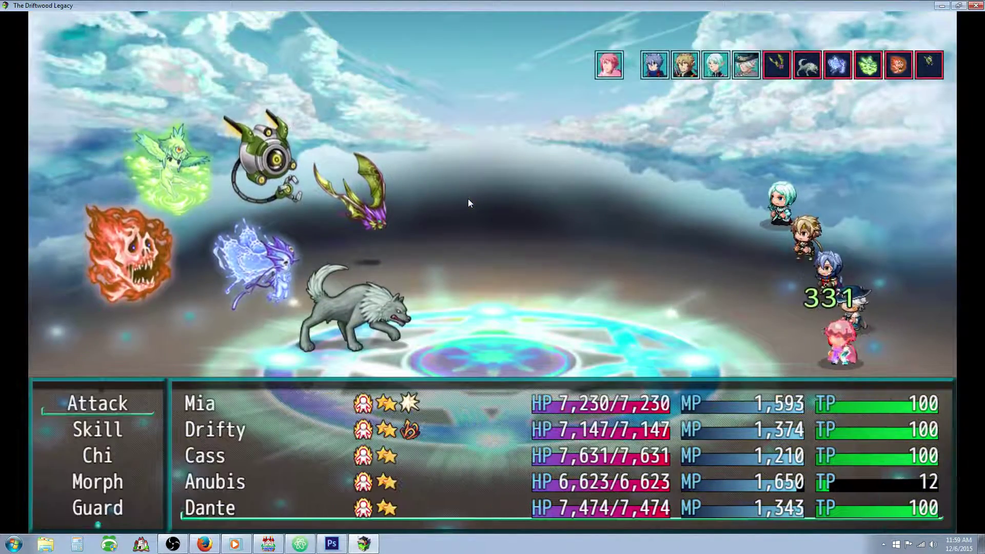
Use regular attacks on the Dragon Dog with Dante, Cass, Drifty and Mia in turn.
key(Return)
key(Return)
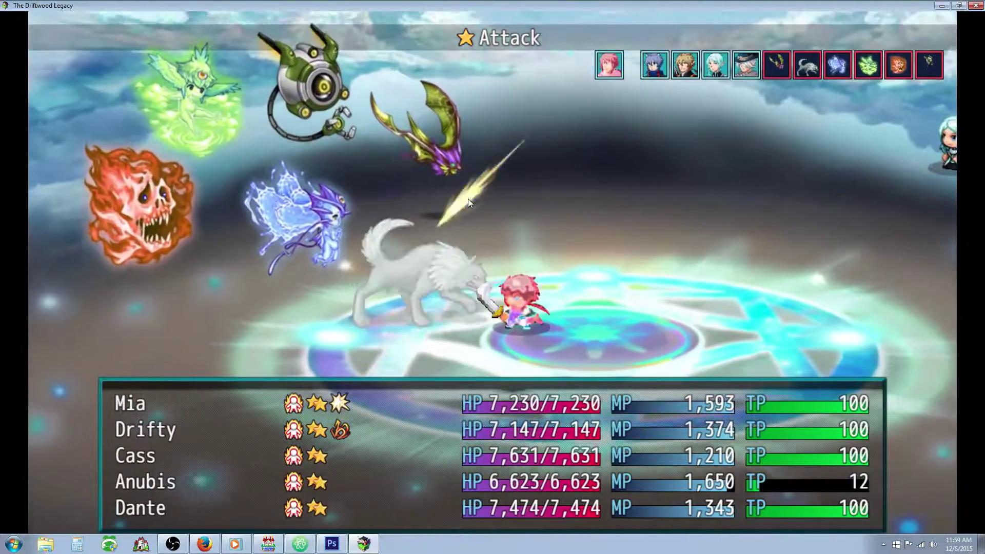
key(Return)
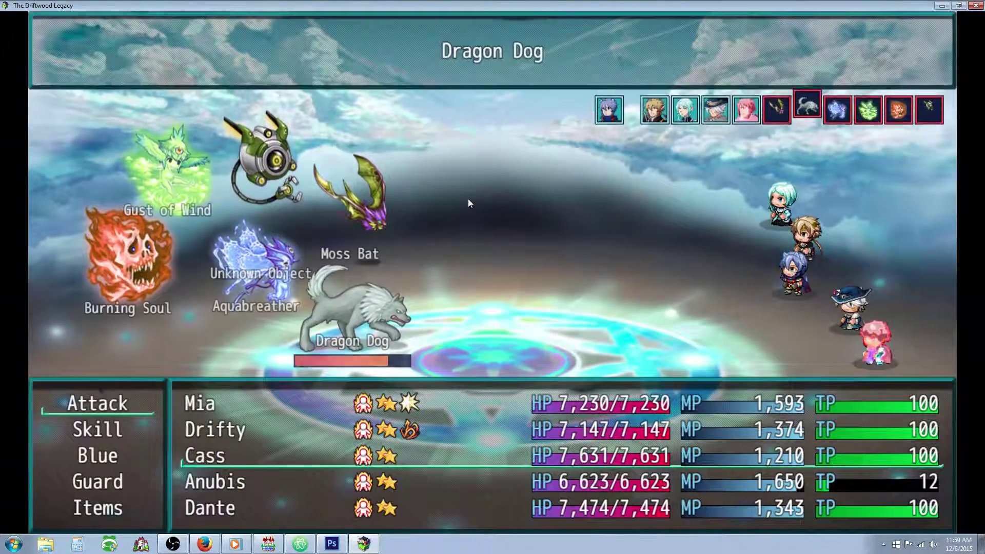
key(Return)
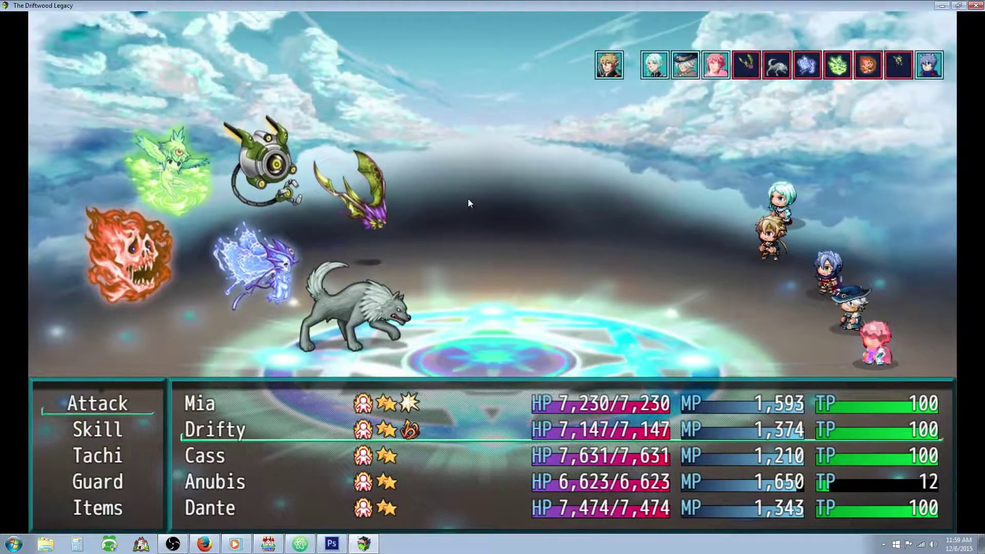
key(Return)
key(Return)
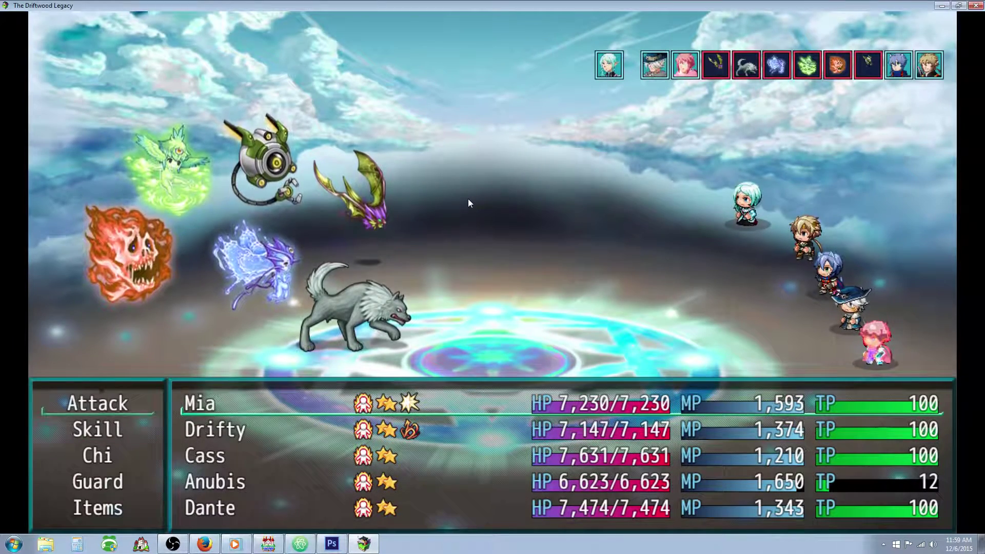
key(Return)
key(Return)
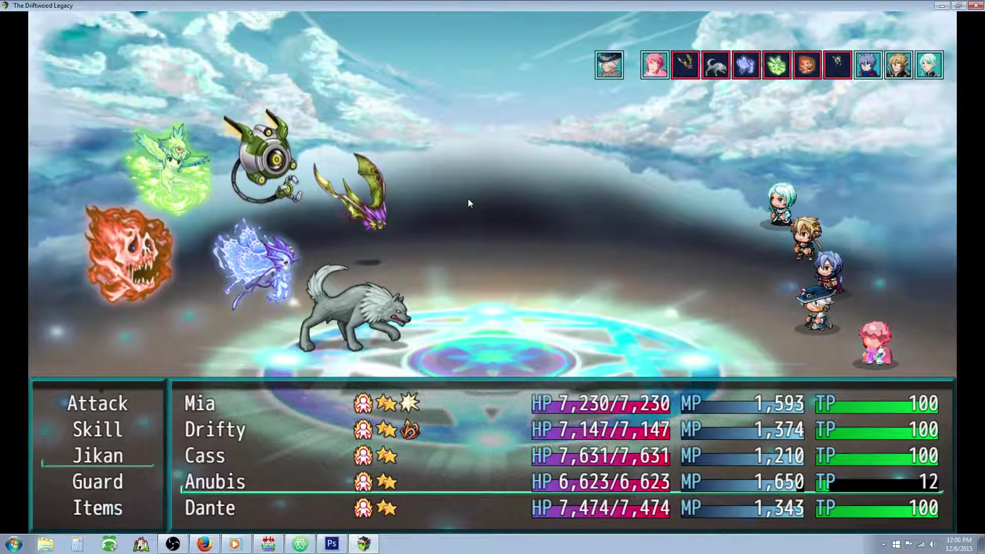
Cast Time Bolt from Anubis's Jikan skills on the Dragon Dog.
key(Return)
key(Down)
key(Right)
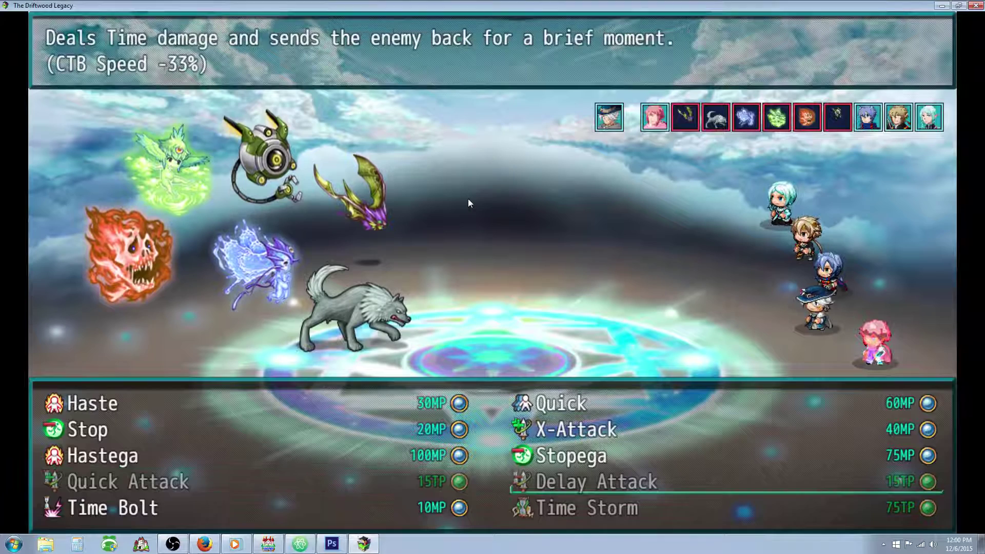
key(Left)
key(Down)
key(Up)
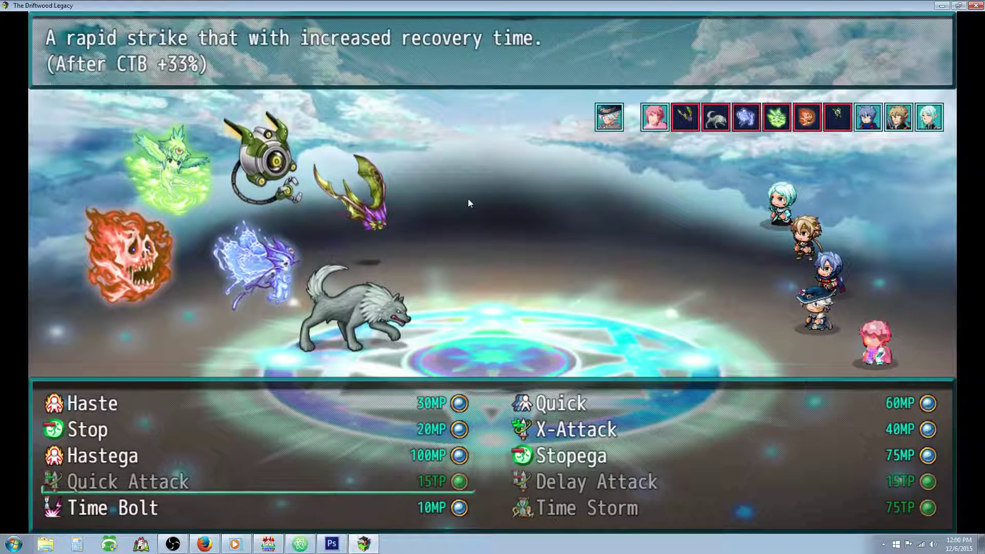
key(Down)
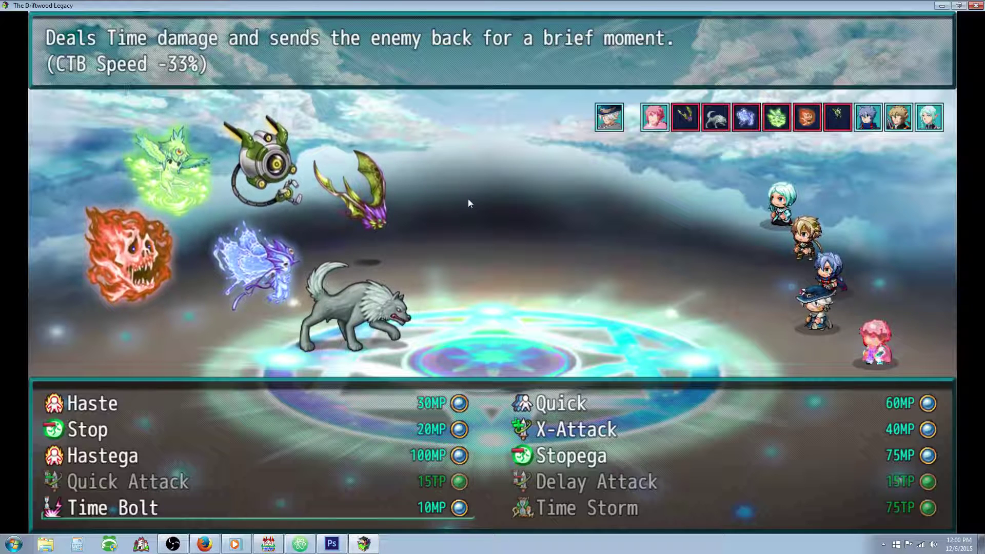
key(Return)
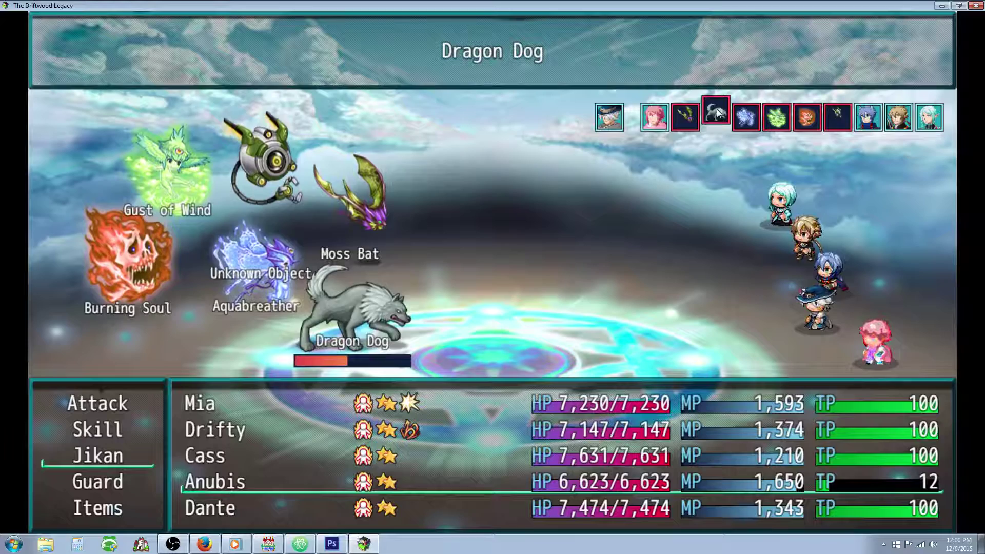
key(Return)
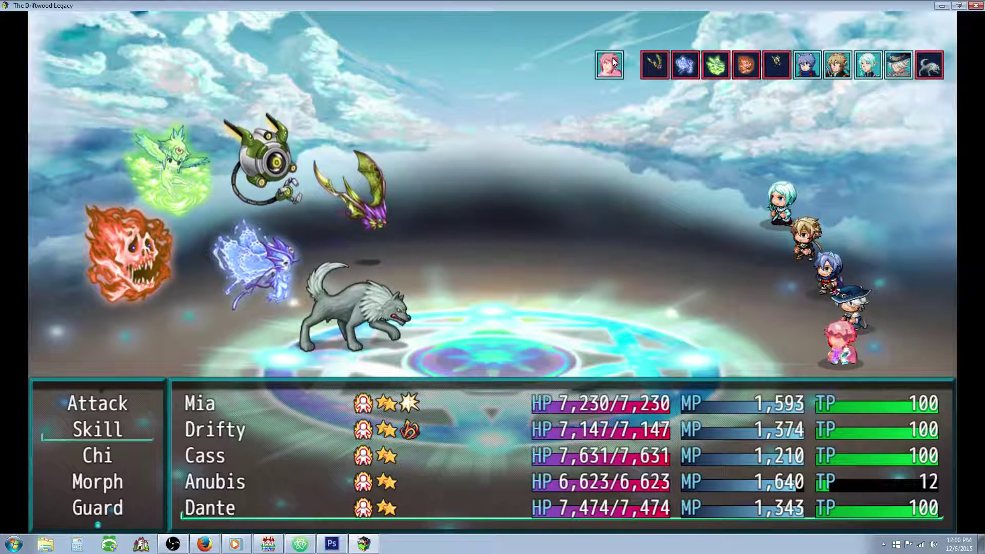
Attack the Dragon Dog with Dante, Cass and Drifty, and the Moss Bat with Mia.
key(Up)
key(Return)
key(Return)
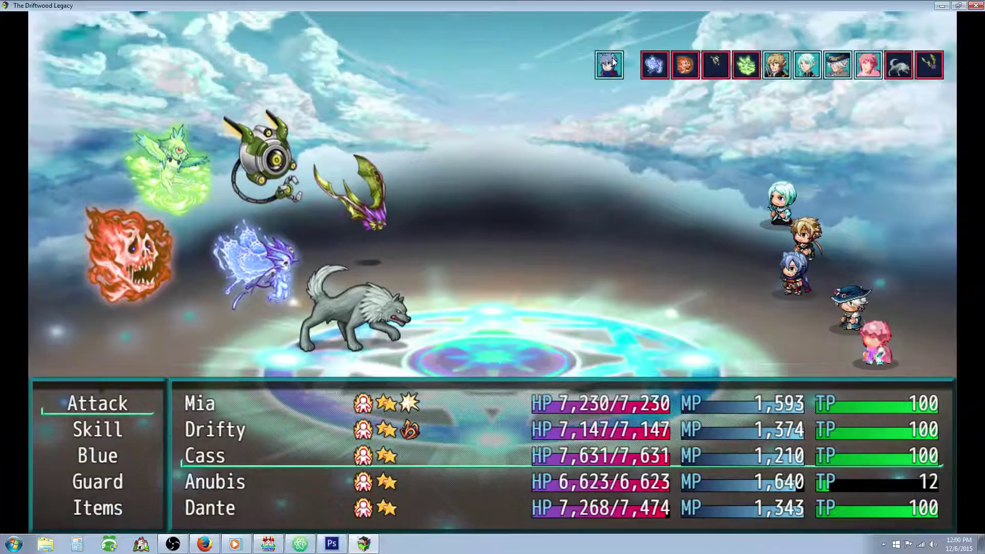
key(Return)
key(Return)
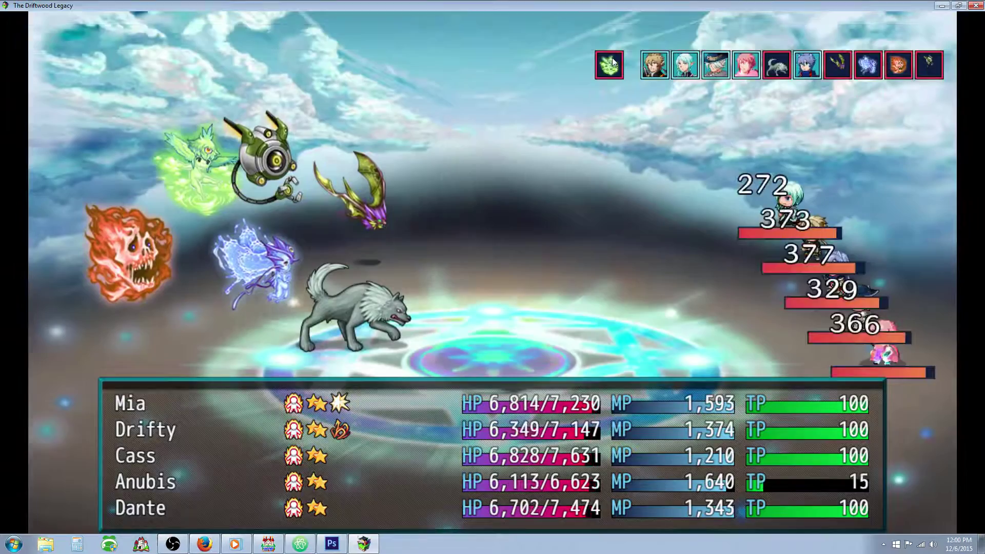
key(Down)
key(Return)
key(Return)
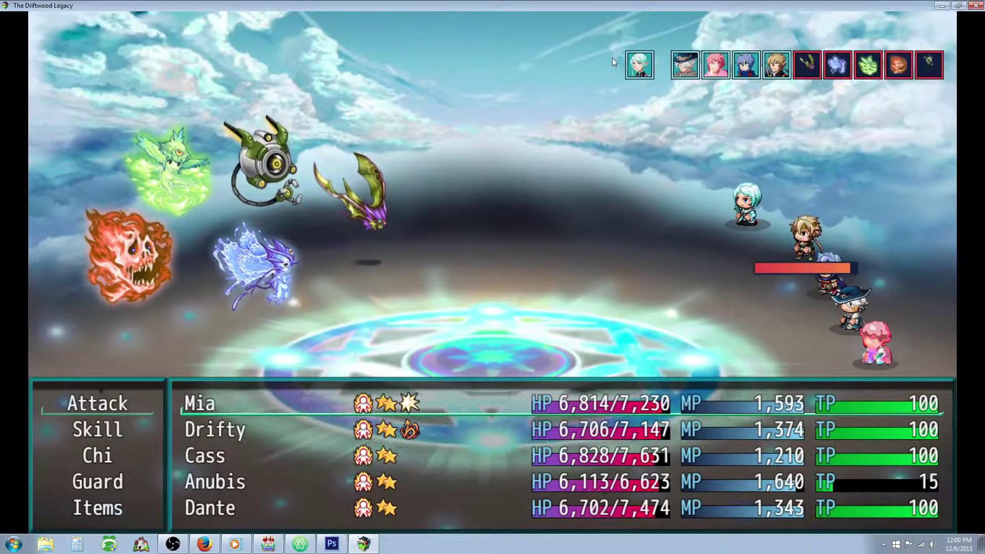
key(Return)
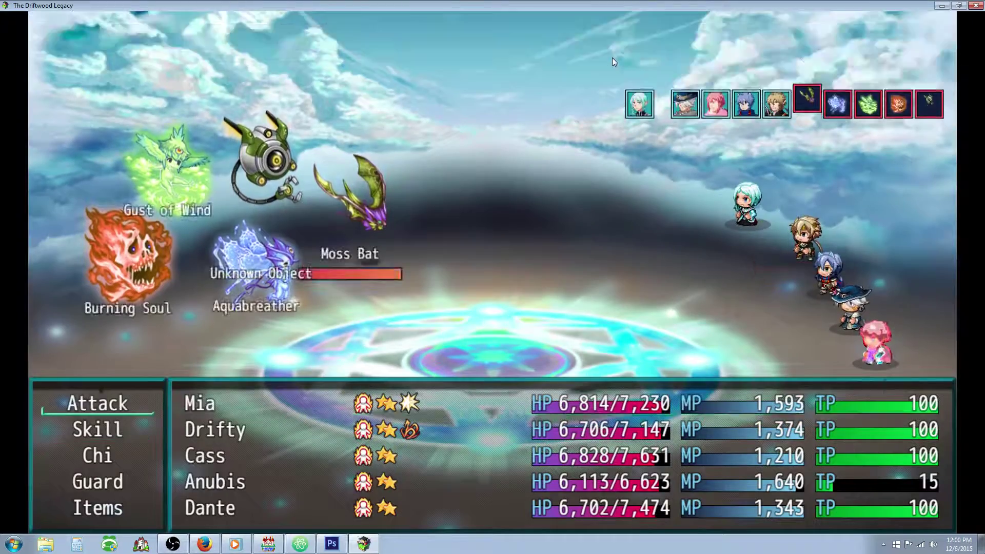
key(Return)
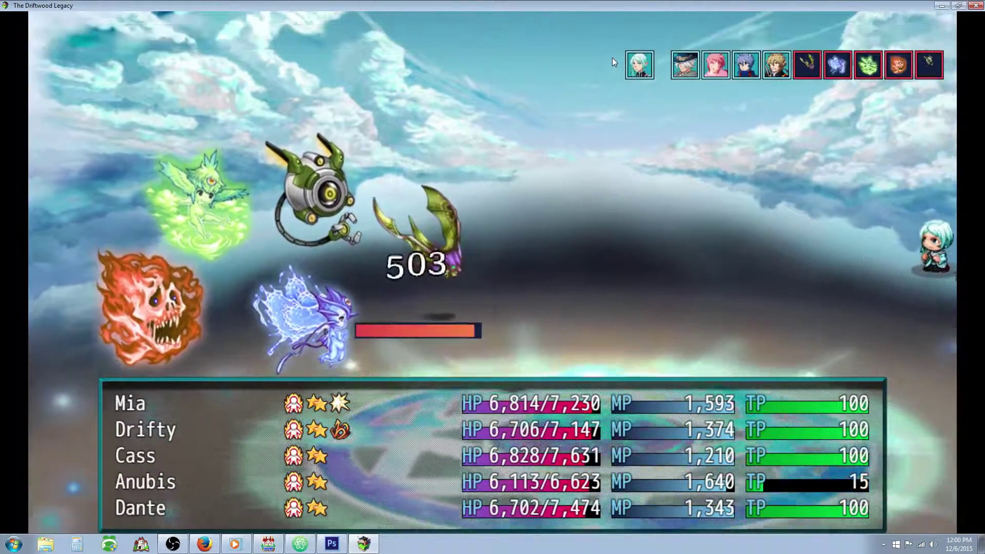
Cast X-Attack from Anubis's Jikan skills on Cass.
key(Down)
key(Down)
key(Return)
key(Up)
key(Up)
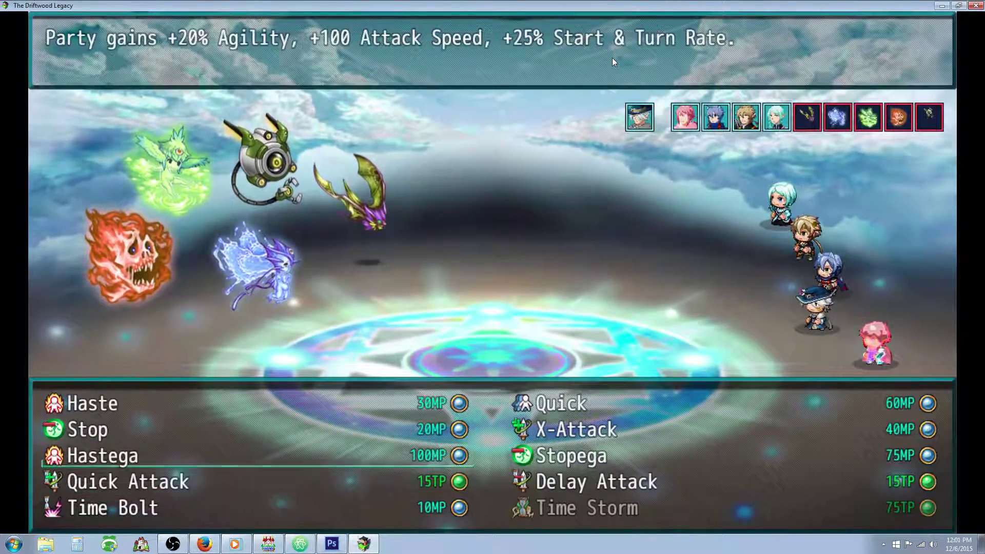
key(Right)
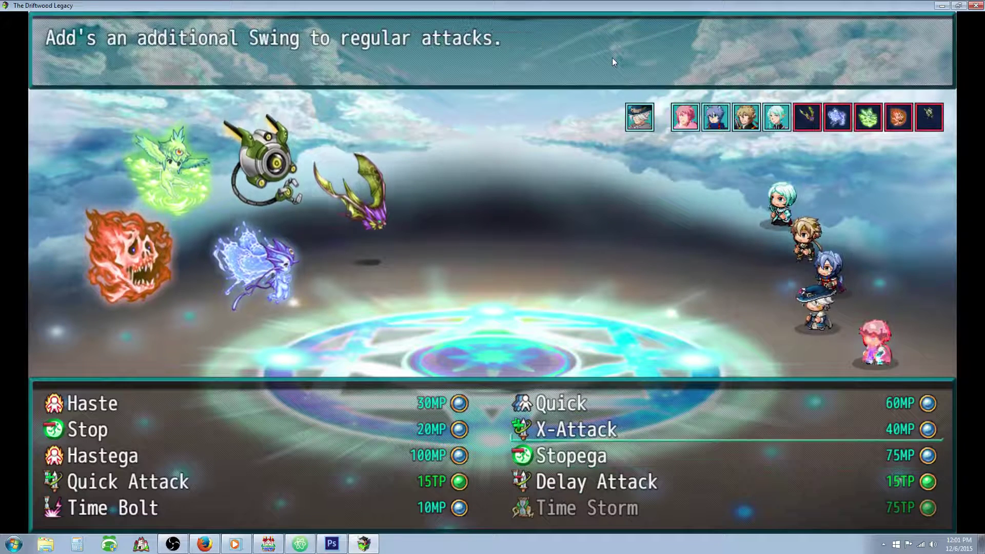
key(Return)
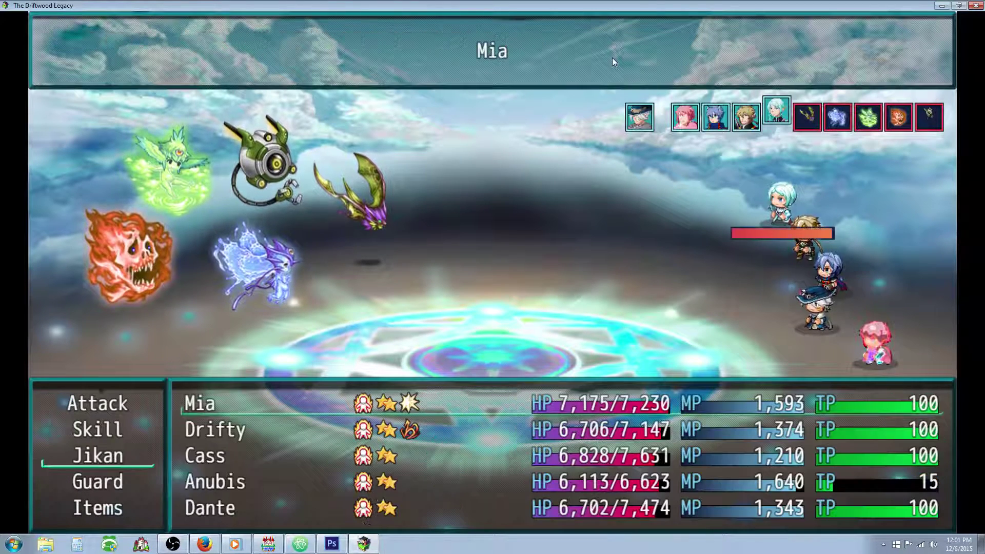
key(Down)
key(Down)
key(Up)
key(Down)
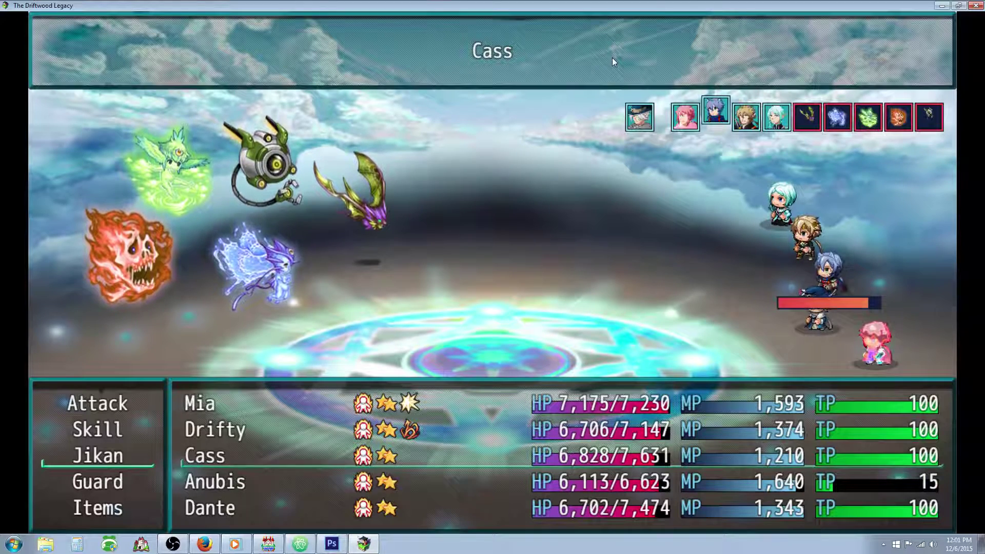
key(Return)
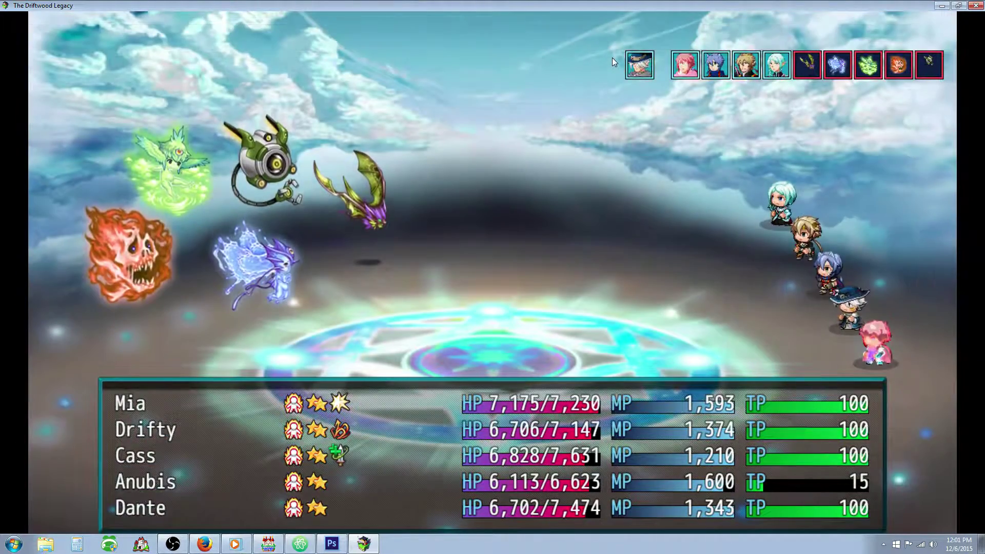
Attack the Moss Bat with Dante, Cass and Drifty in turn.
key(Return)
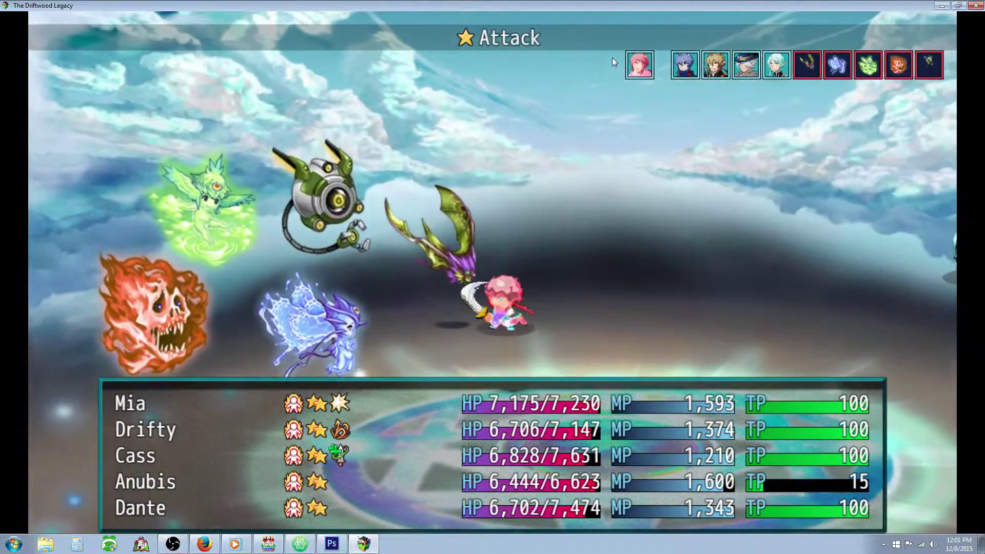
key(Return)
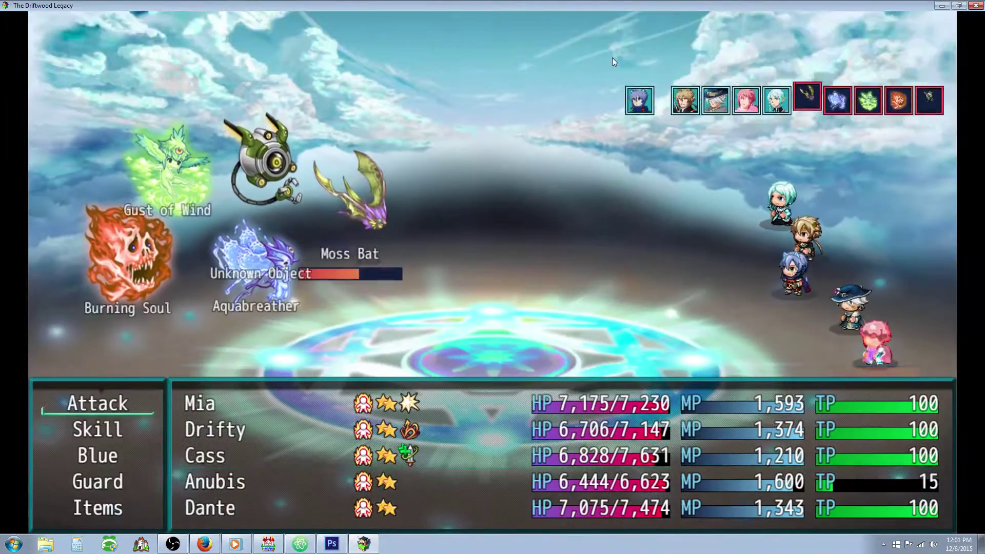
key(Return)
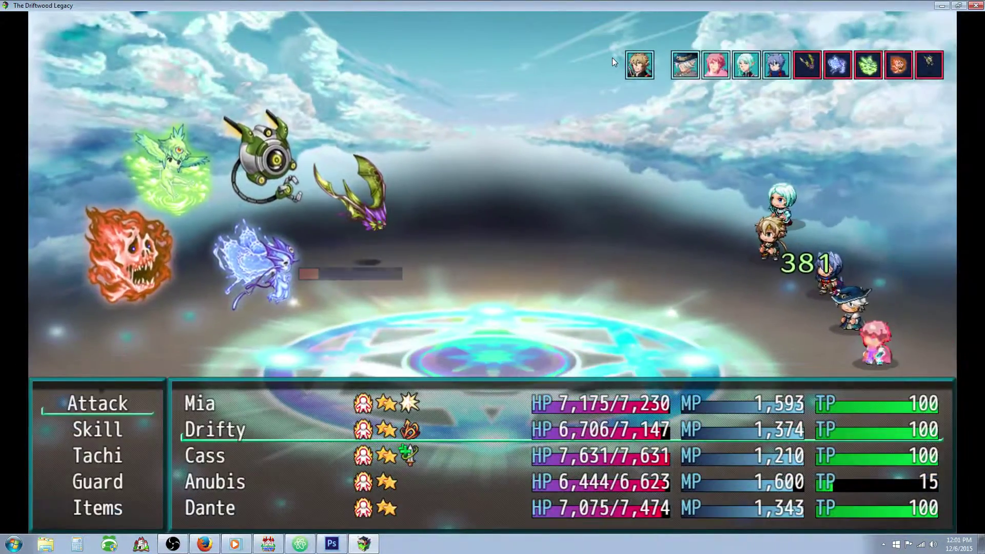
key(Down)
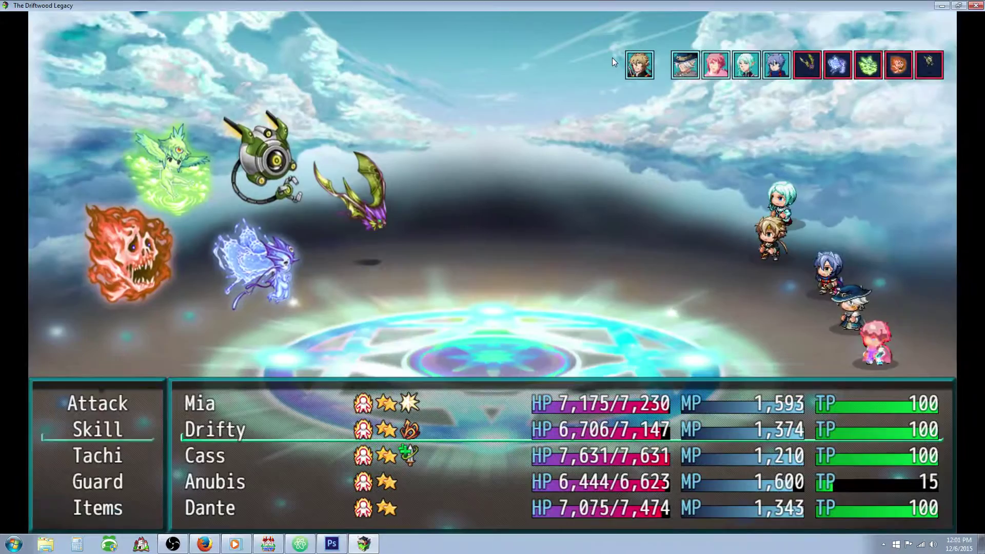
key(Return)
key(Return)
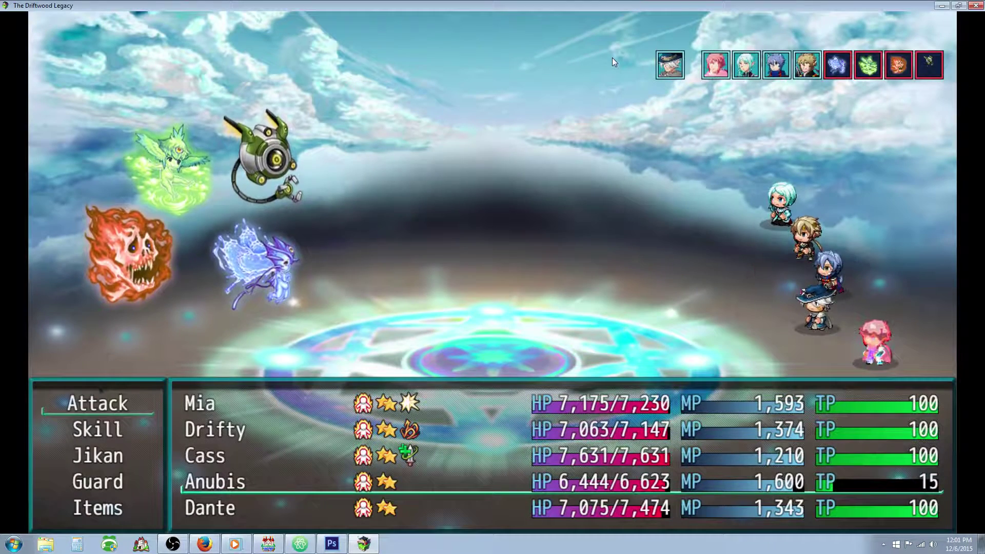
Open Anubis's Jikan skills and read the descriptions of Stop, Delay Attack and Quick Attack.
key(Down)
key(Return)
key(Left)
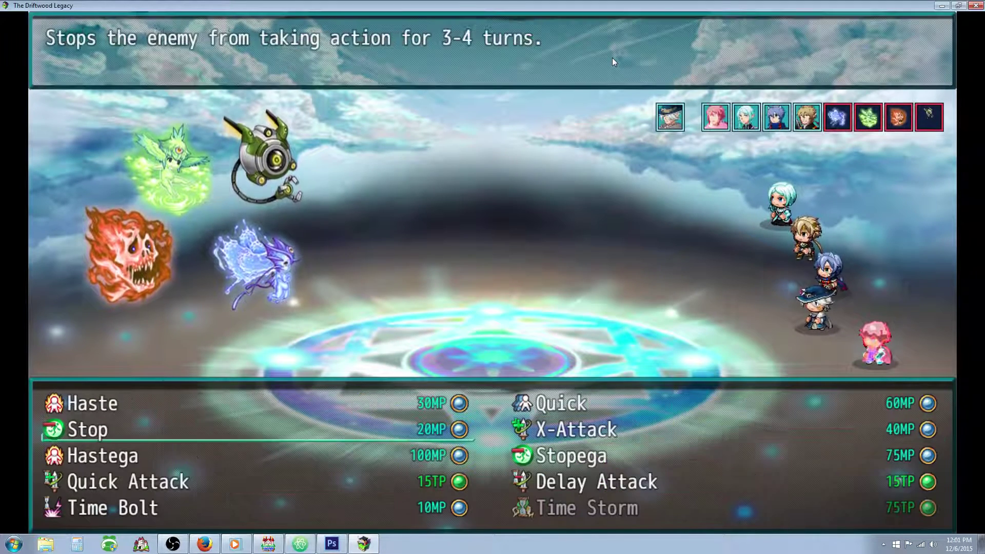
key(Down)
key(Down)
key(Down)
key(Right)
key(Up)
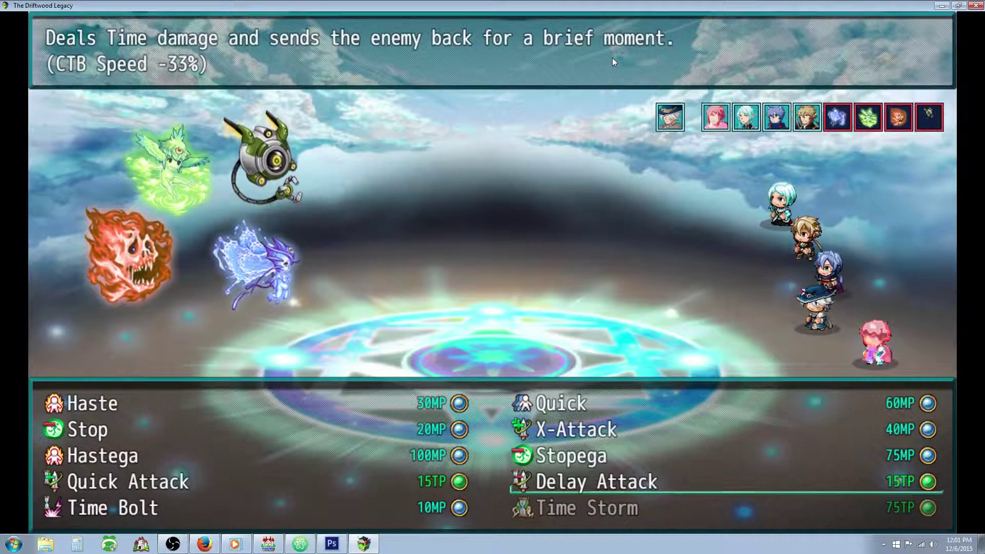
key(Left)
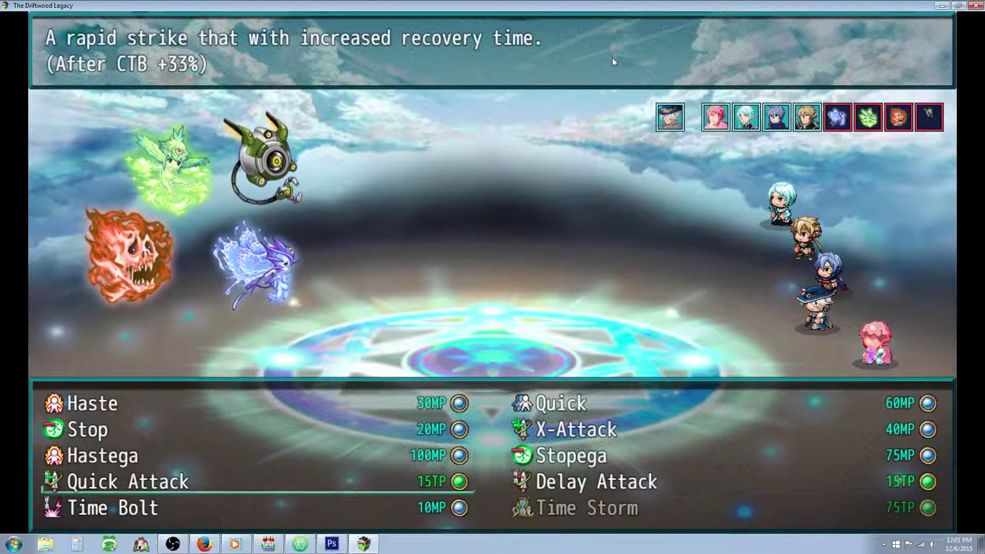
Compare the descriptions of Haste, Delay Attack, Quick Attack and X-Attack among the Jikan skills.
key(Right)
key(Left)
key(Up)
key(Up)
key(Up)
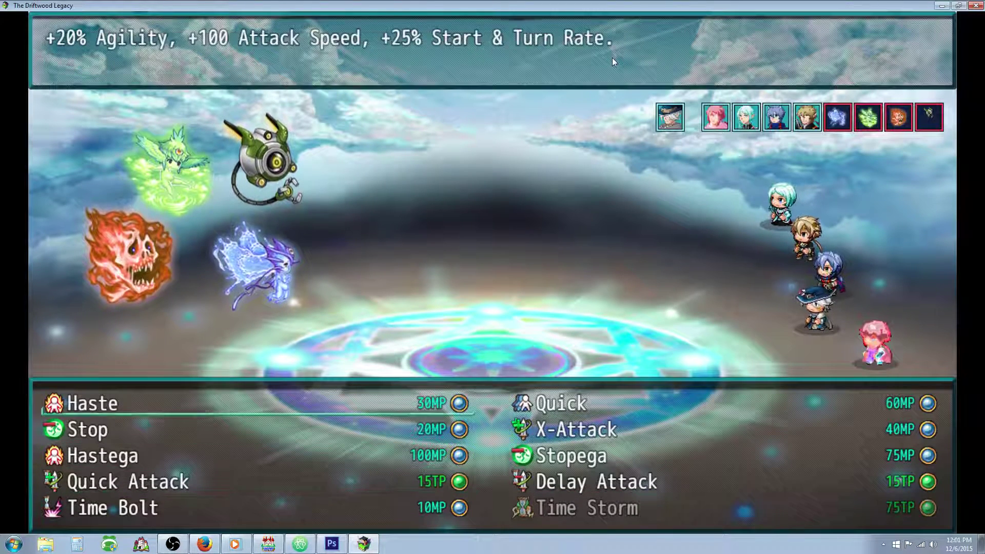
key(Right)
key(Up)
key(Up)
key(Left)
key(Right)
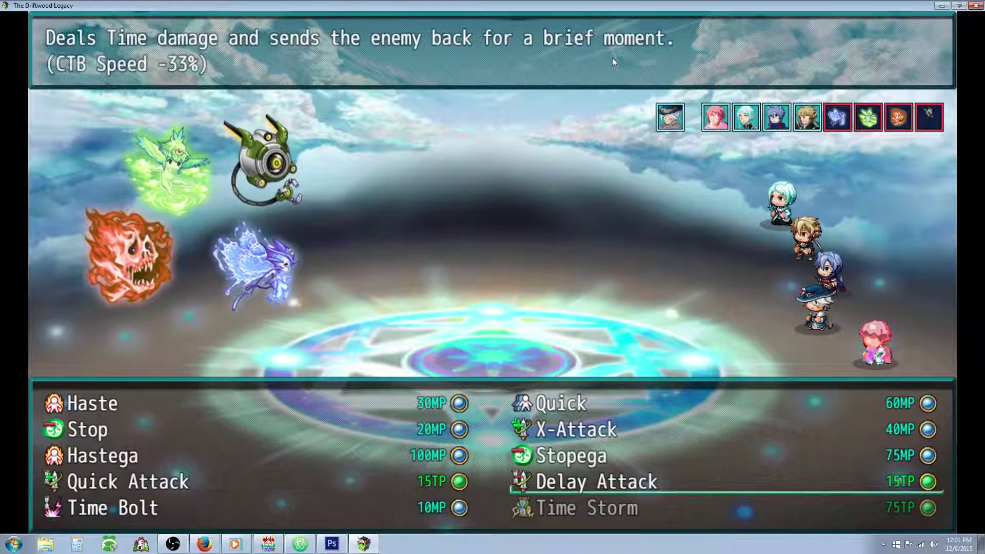
key(Left)
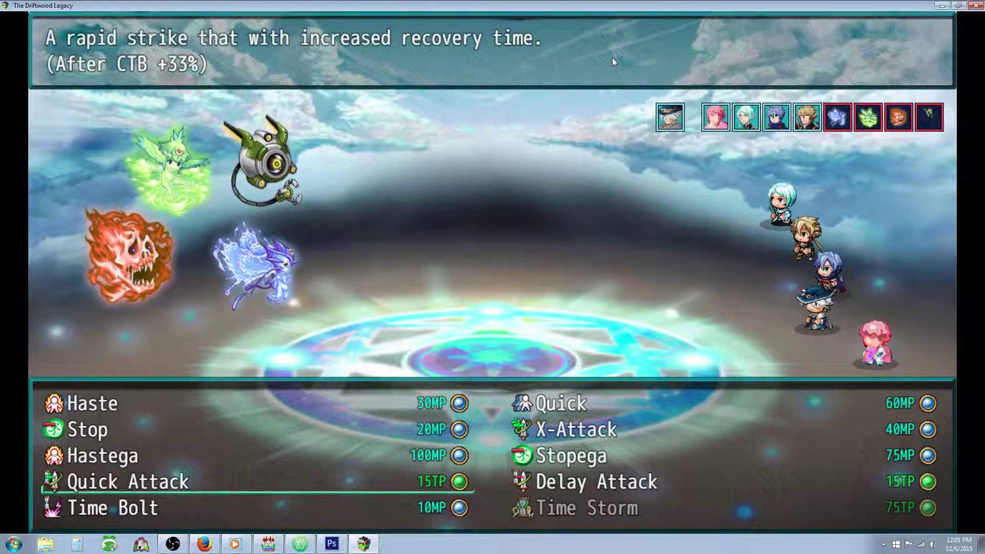
key(Up)
key(Up)
key(Up)
key(Right)
key(Down)
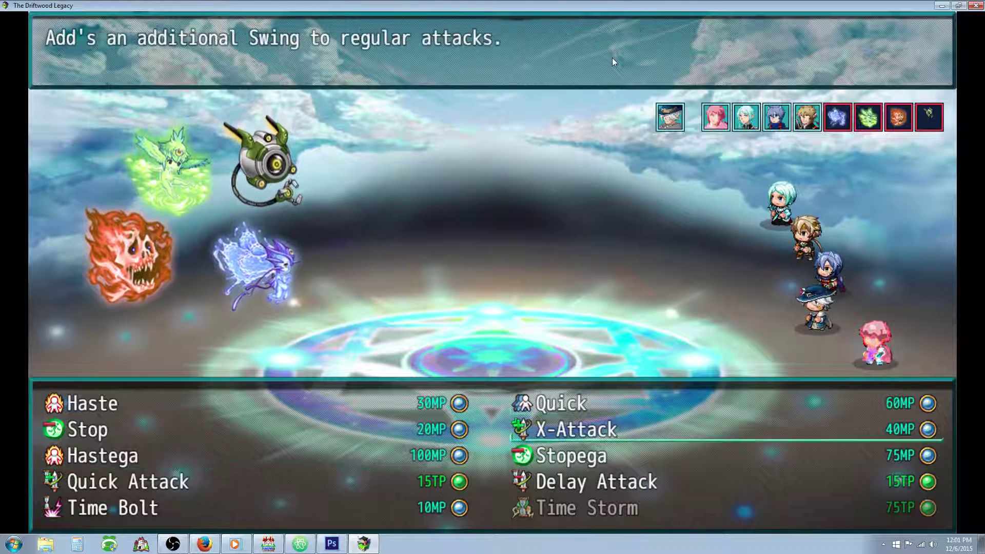
Use Quick Attack from Anubis's Jikan skills.
key(Left)
key(Down)
key(Down)
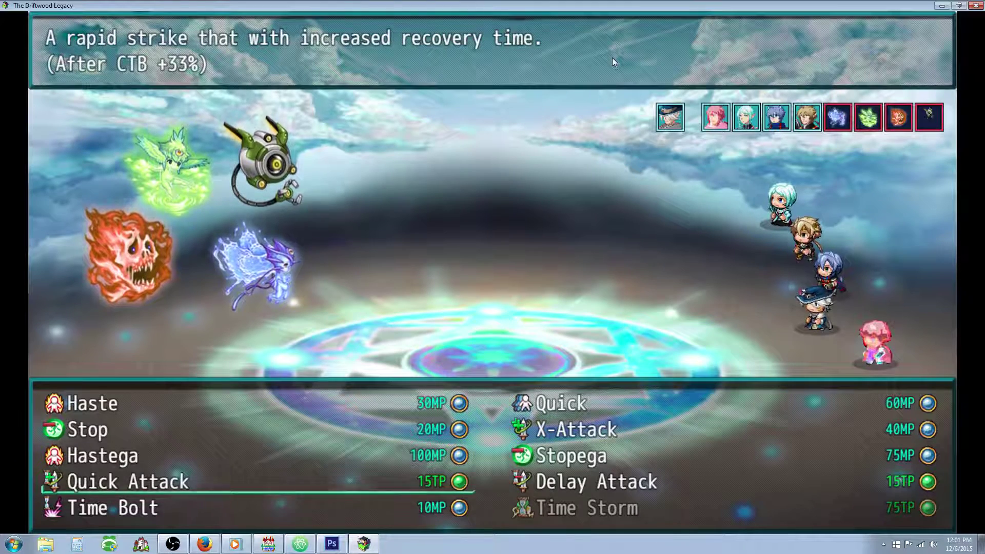
key(Return)
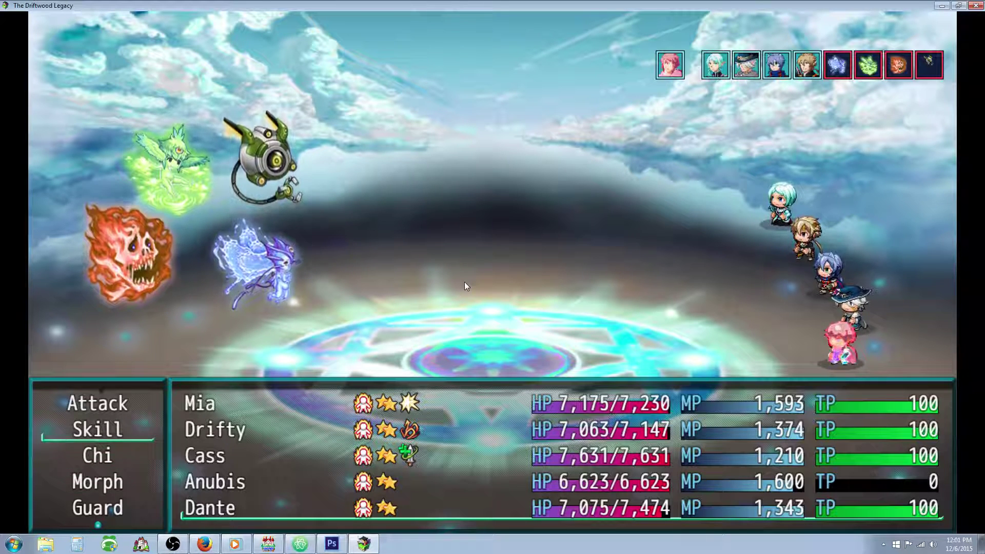
Attack the Aquabreather with Dante and Mia.
key(Return)
key(Return)
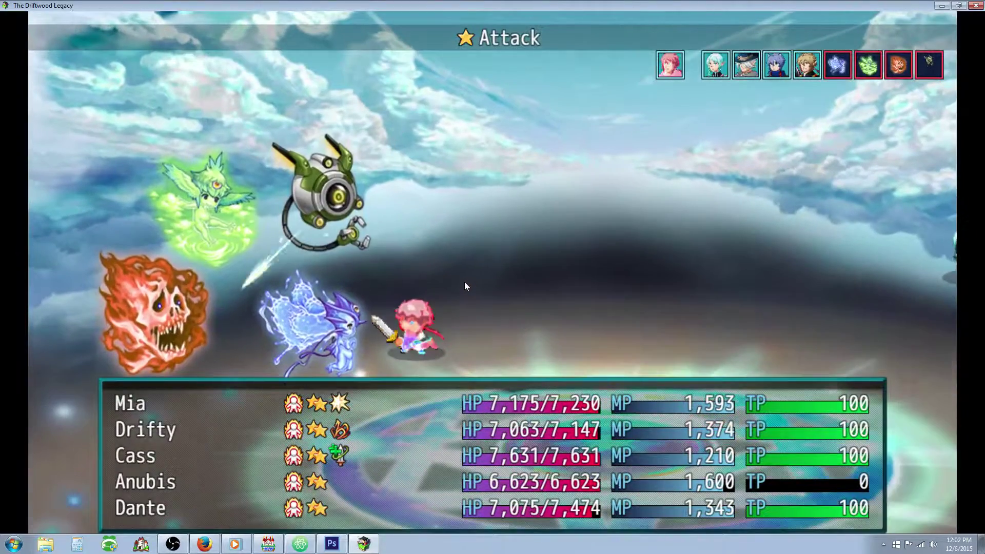
key(Return)
key(Return)
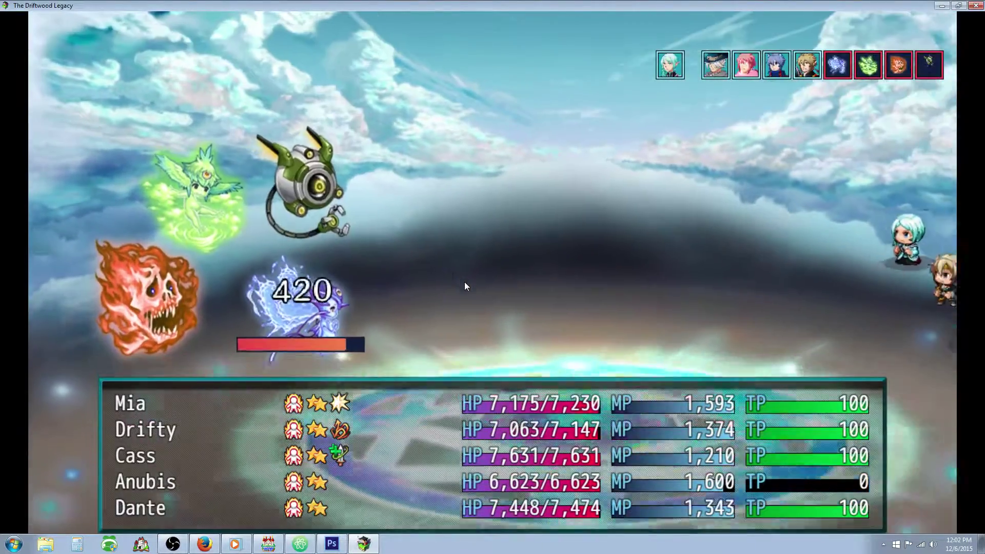
Open Anubis's Jikan skills and examine Time Bolt, Quick Attack and Delay Attack.
key(Down)
key(Down)
key(Return)
key(Down)
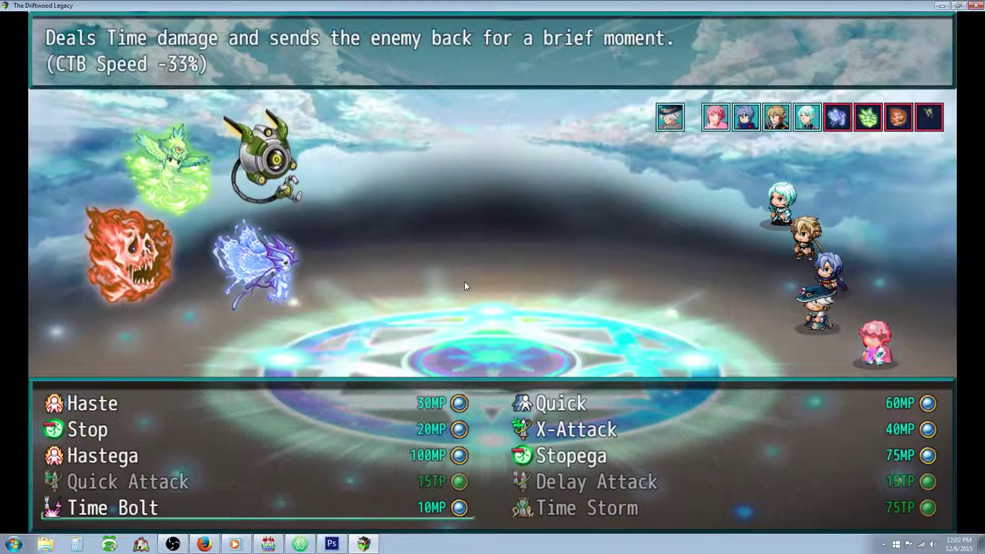
key(Up)
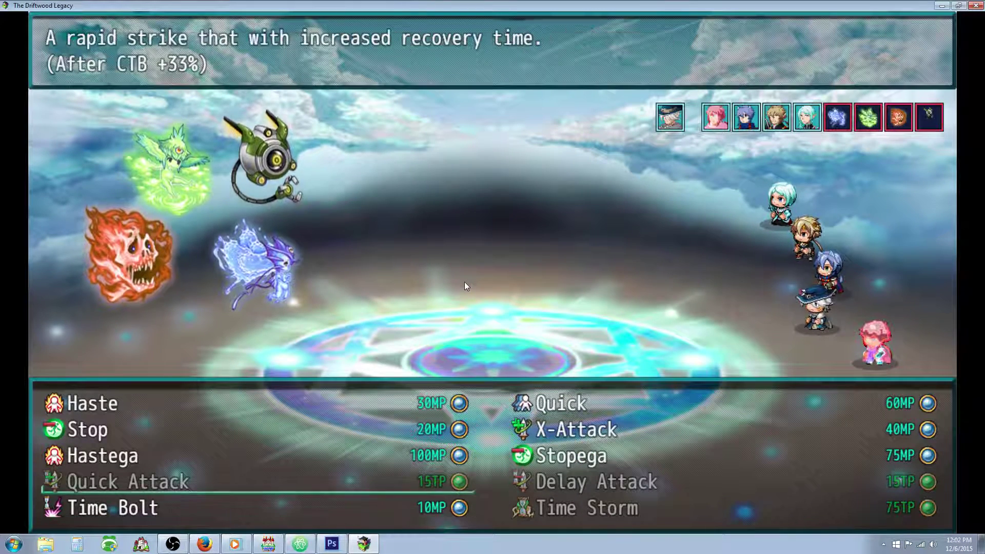
key(Right)
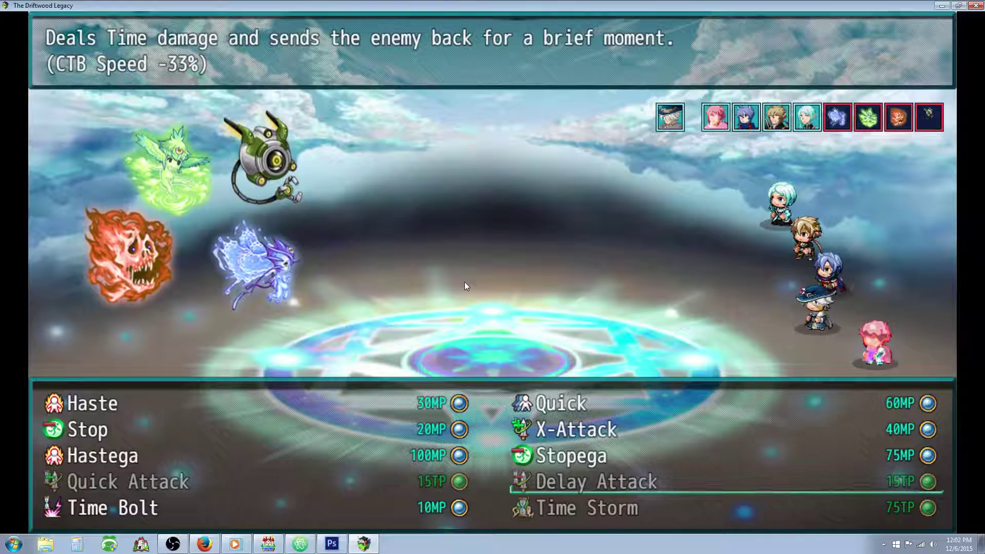
key(Left)
key(Down)
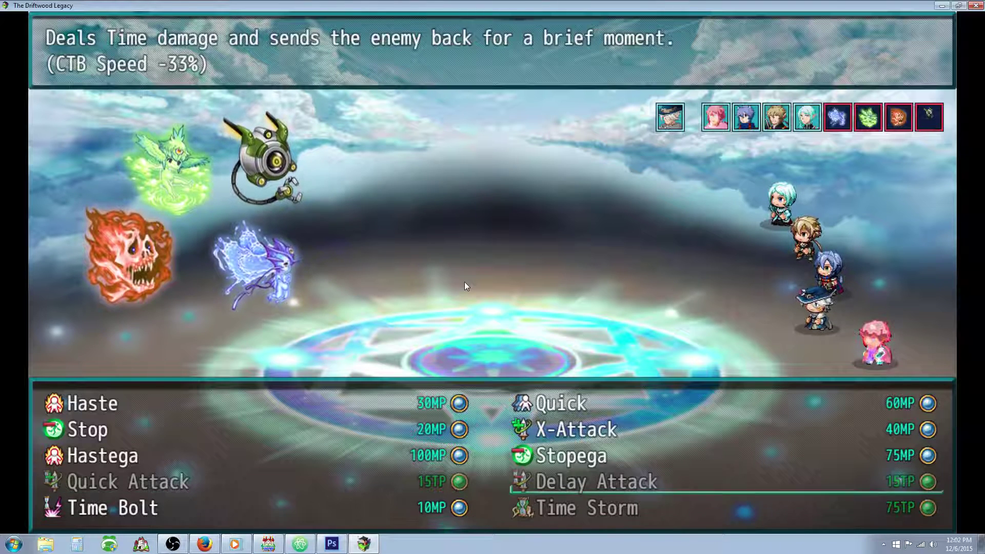
Cast Time Bolt from Anubis's Jikan skills on an enemy.
key(Up)
key(Down)
key(Up)
key(Down)
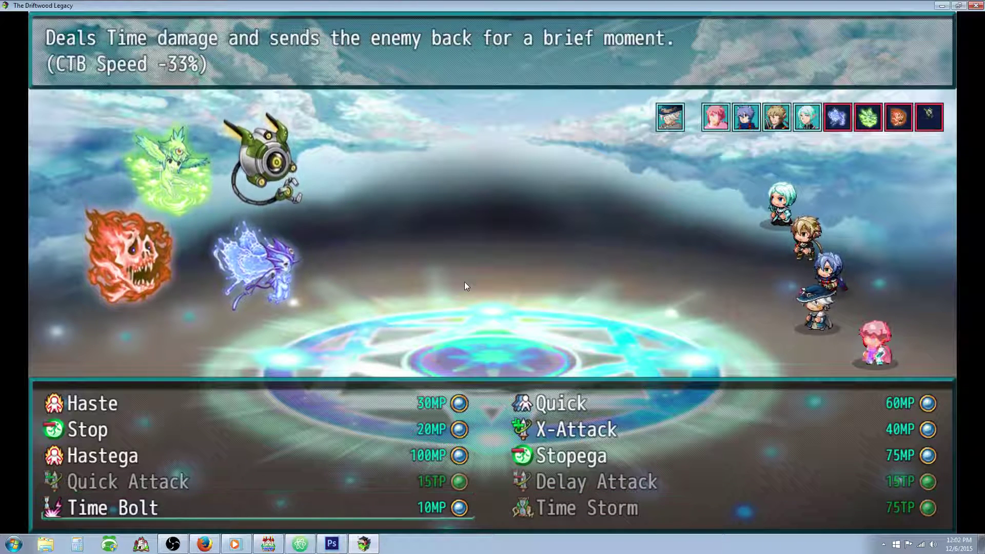
key(Return)
key(Return)
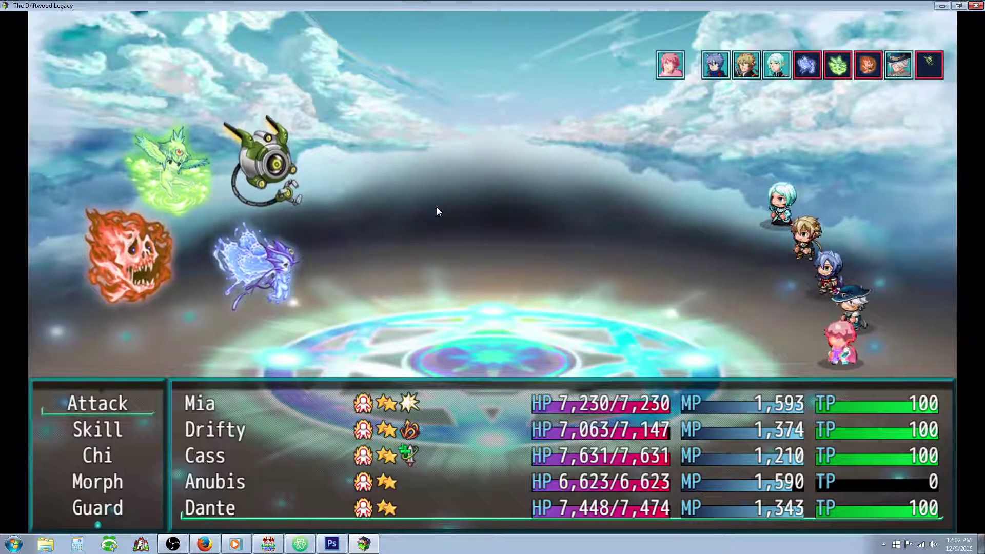
Attack the Unknown Object with Dante and the Aquabreather with Cass.
key(Up)
key(Return)
key(Return)
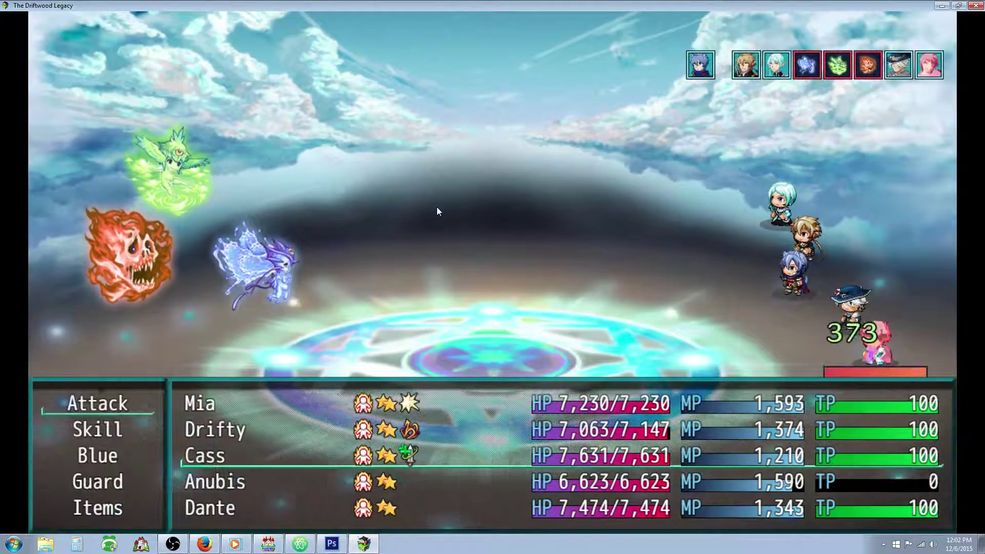
key(Up)
key(Up)
key(Return)
key(Return)
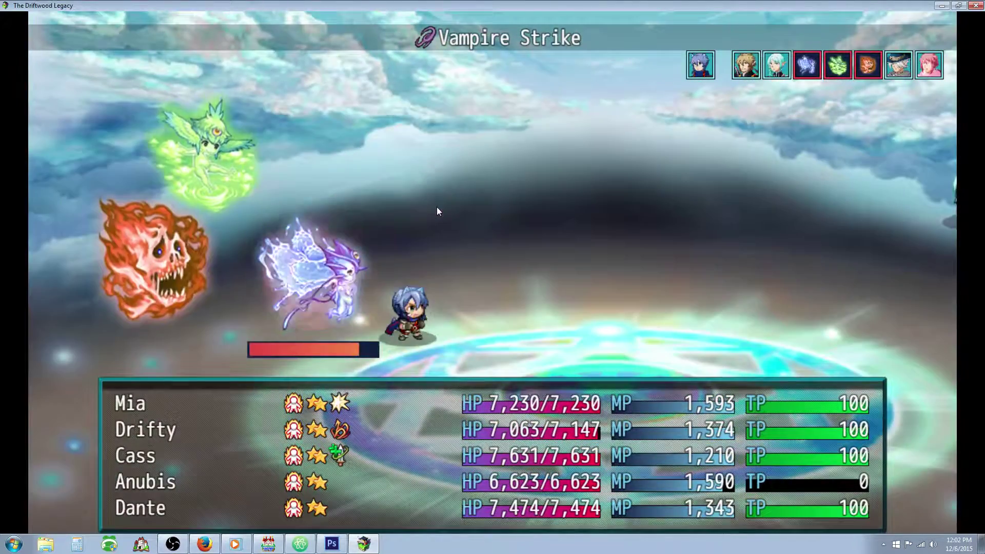
Use regular attacks with Drifty on the Aquabreather and with Mia on an enemy.
key(Down)
key(Down)
key(Up)
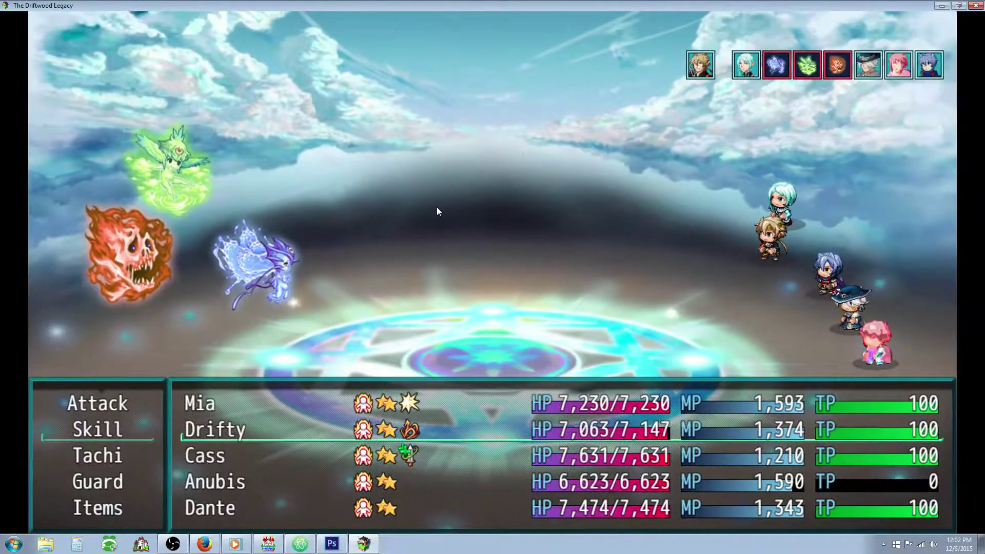
key(Return)
key(Escape)
key(Up)
key(Up)
key(Down)
key(Return)
key(Return)
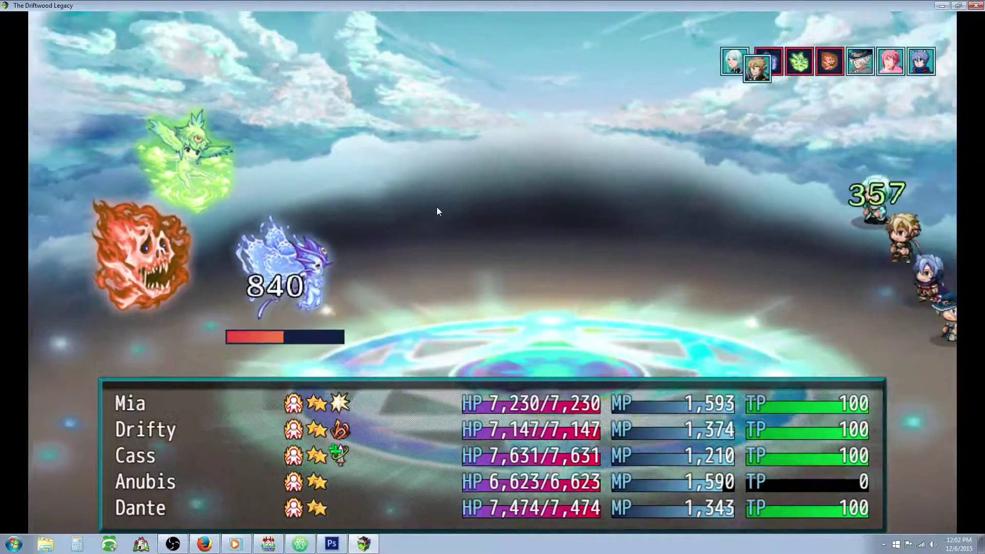
key(Return)
key(Return)
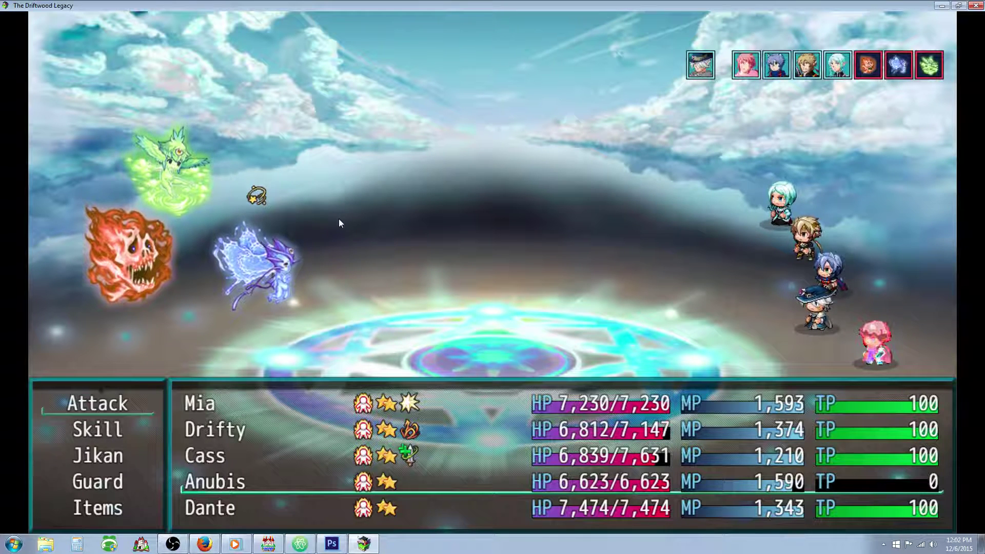
Open Anubis's Jikan skills and review the descriptions of Delay Attack, Stop and Hastega.
key(Down)
key(Down)
key(Return)
key(Right)
key(Left)
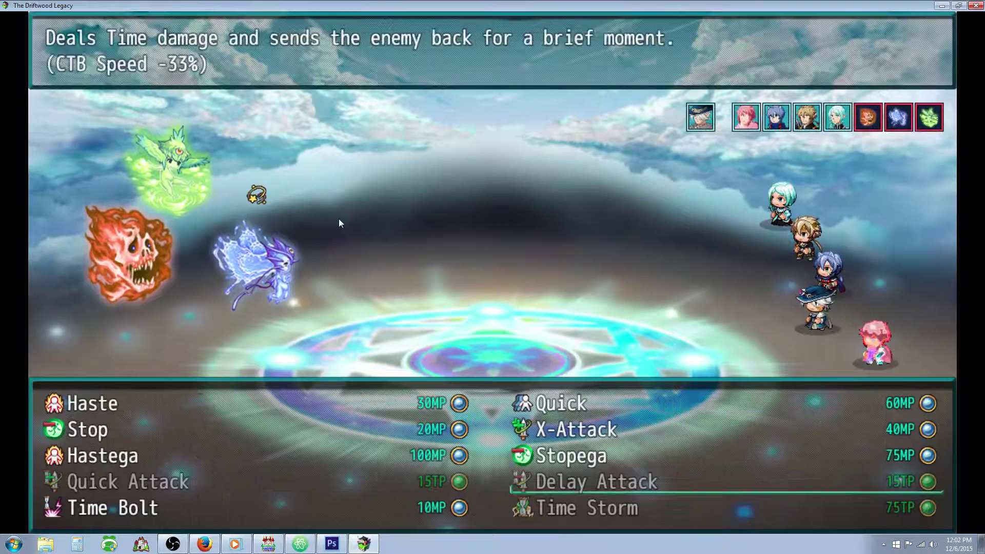
key(Up)
key(Up)
key(Right)
key(Left)
key(Up)
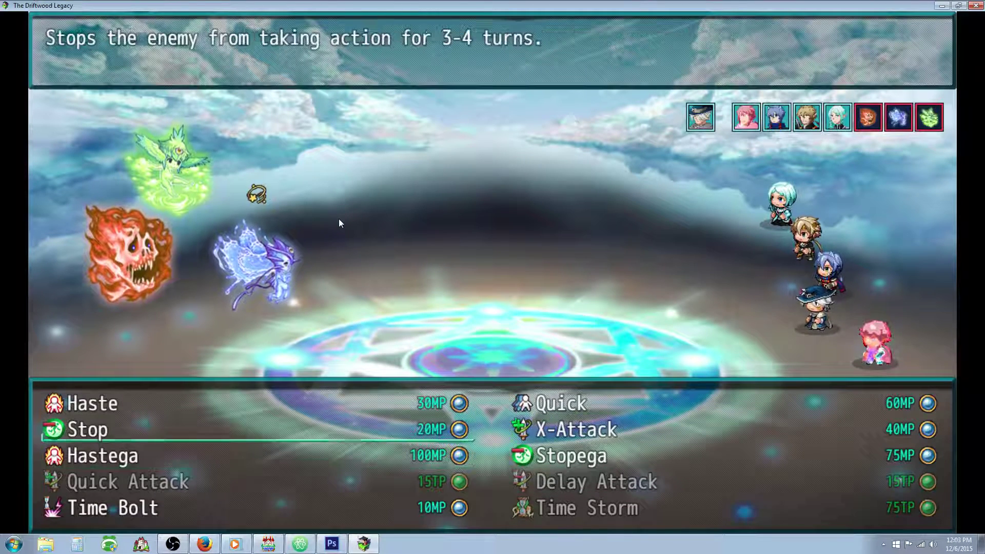
key(Up)
key(Right)
key(Down)
key(Down)
key(Left)
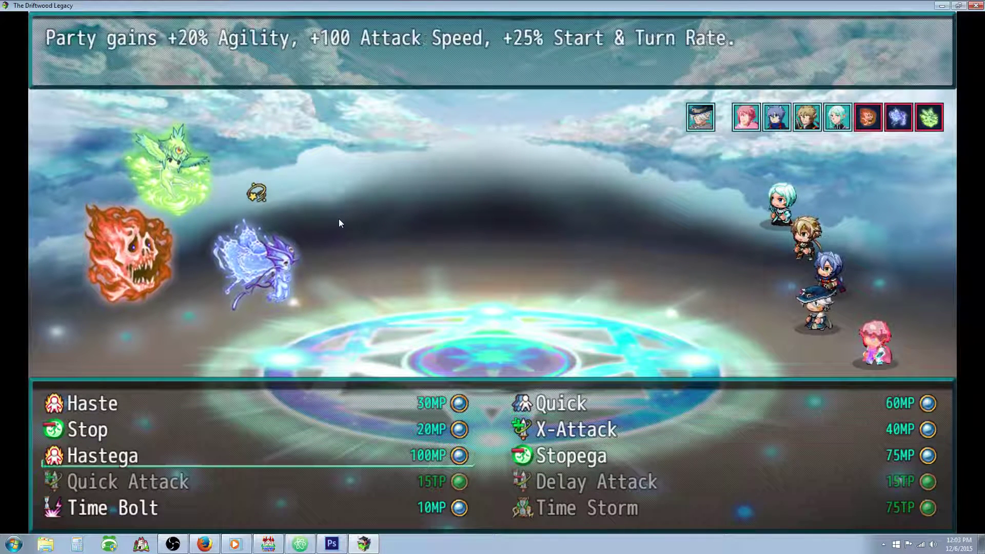
Read the descriptions of the Delay Attack and Quick skills in the Jikan list.
key(Down)
key(Down)
key(Right)
key(Up)
key(Left)
key(Down)
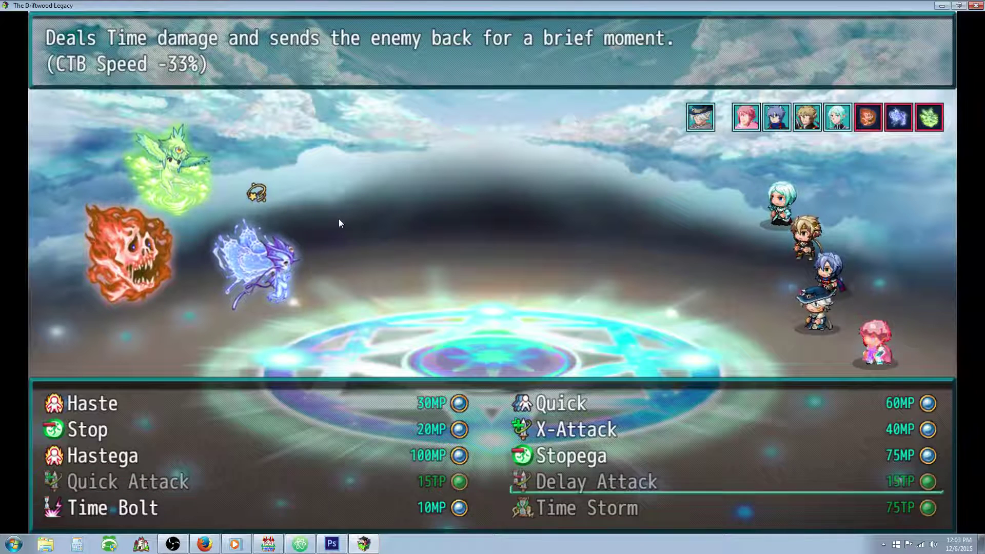
key(Up)
key(Up)
key(Up)
key(Up)
key(Right)
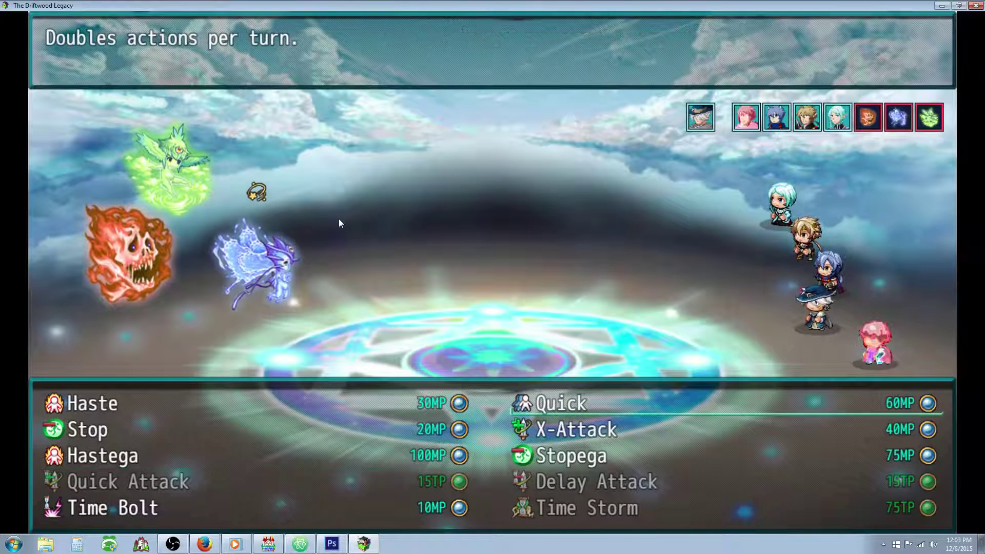
key(Down)
key(Up)
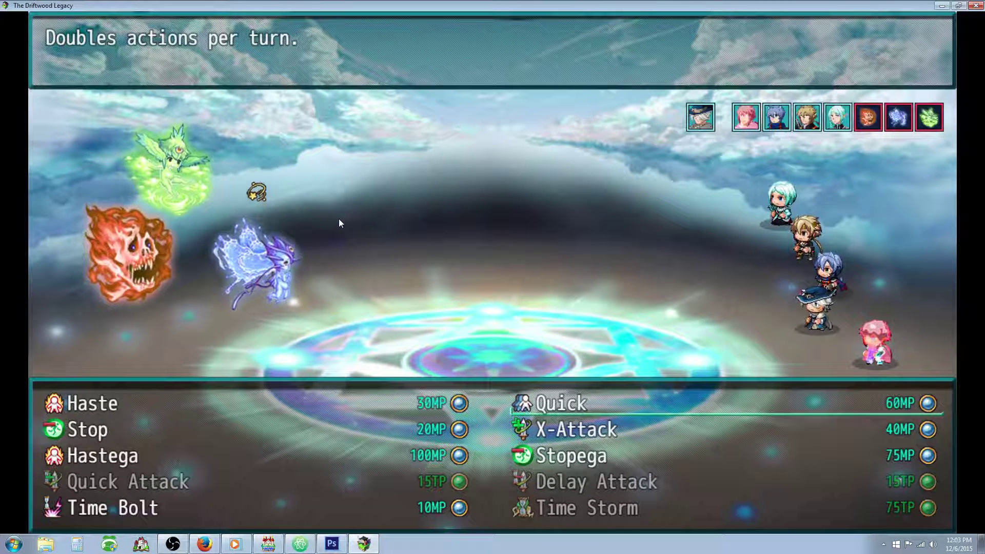
Review the Quick and X-Attack descriptions, and cast X-Attack on Drifty with Anubis.
key(Down)
key(Up)
key(Down)
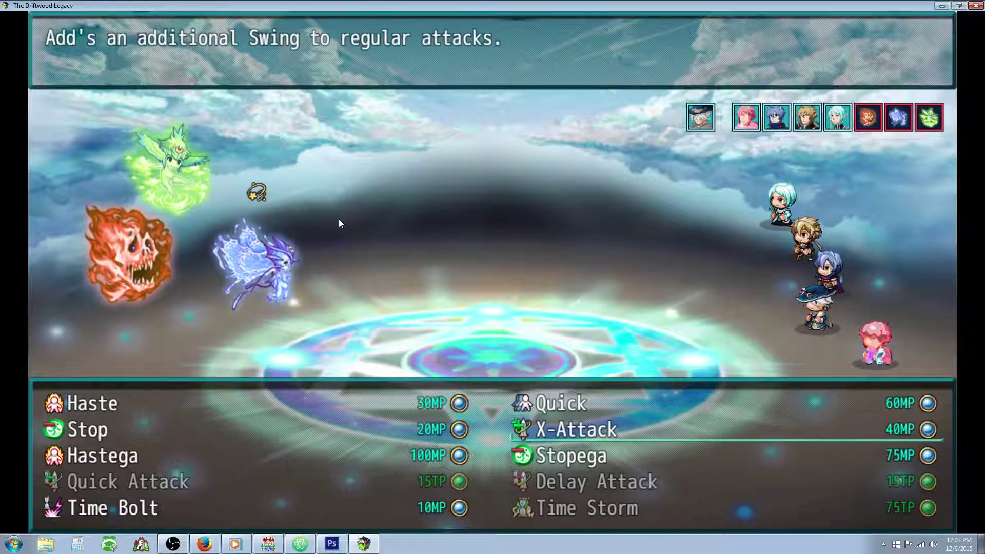
key(Escape)
key(Down)
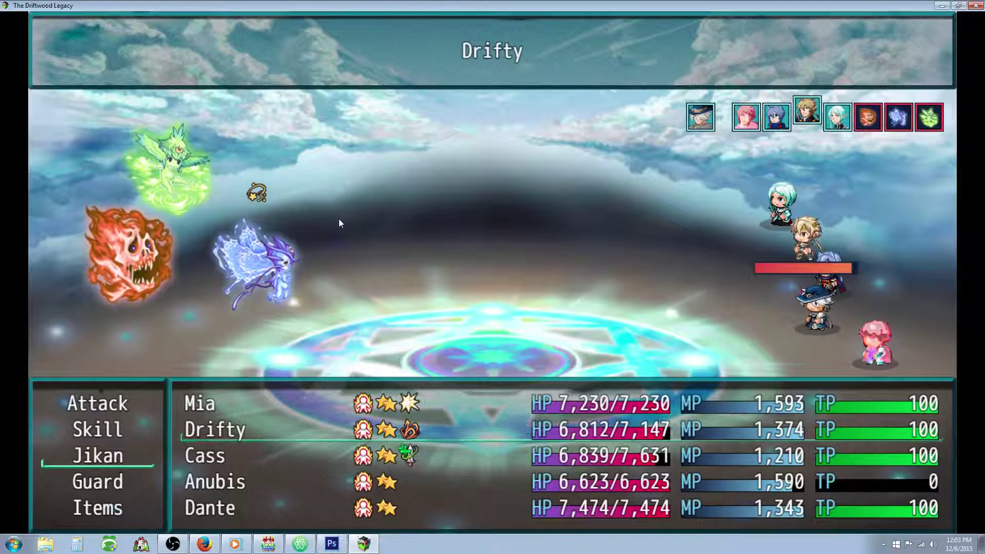
key(Return)
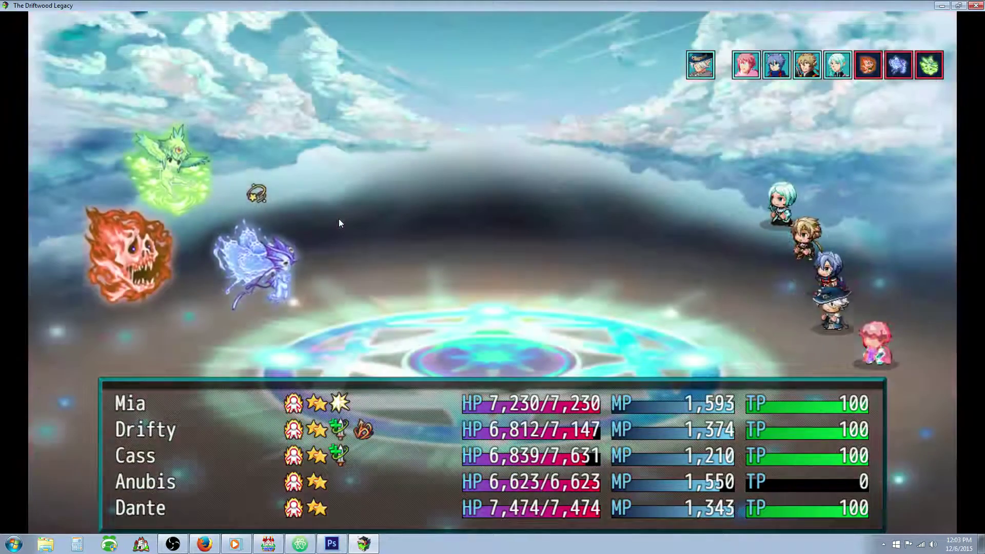
Use a restorative item on all allies during Dante's turn.
key(Up)
key(Return)
key(Return)
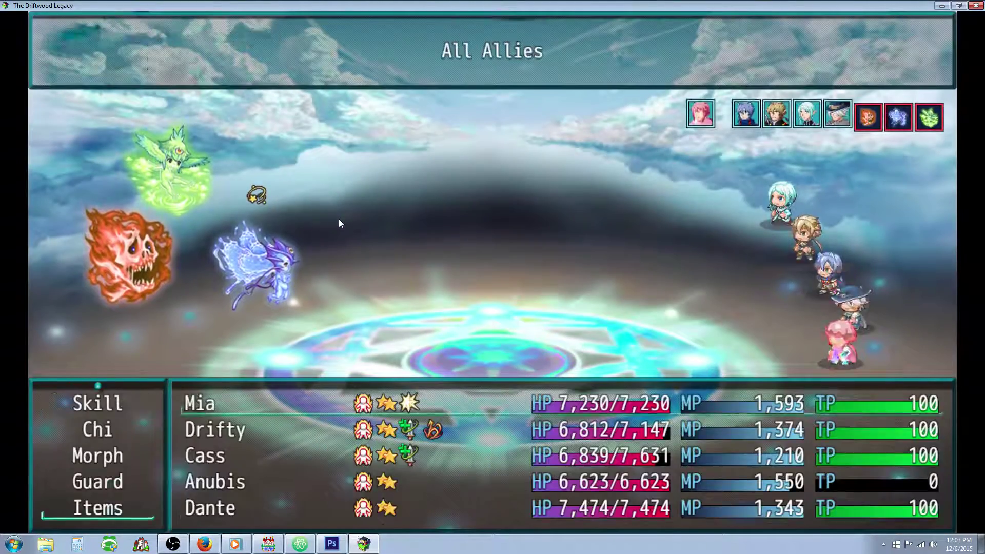
key(Return)
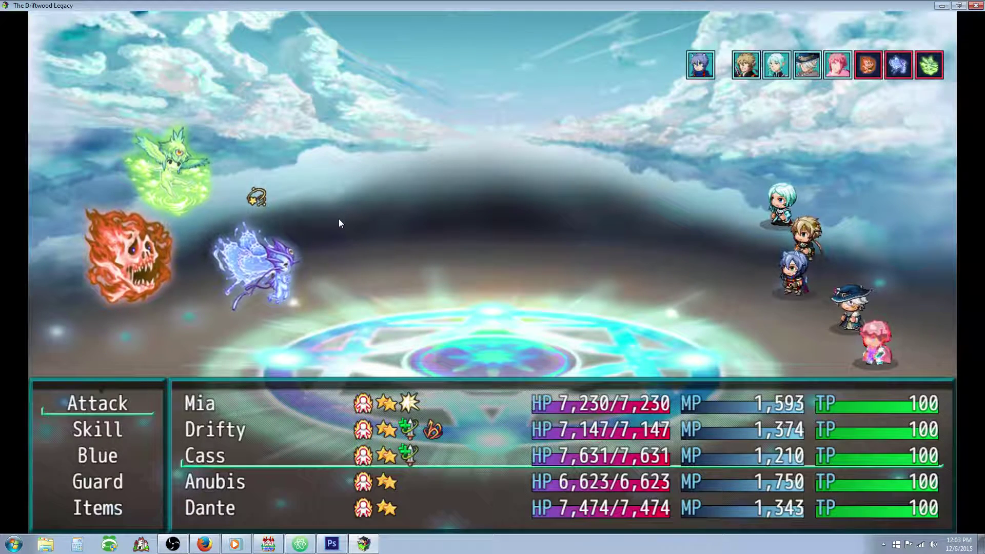
Use Cass's regular attack on the Gust of Wind.
key(Down)
key(Down)
key(Up)
key(Up)
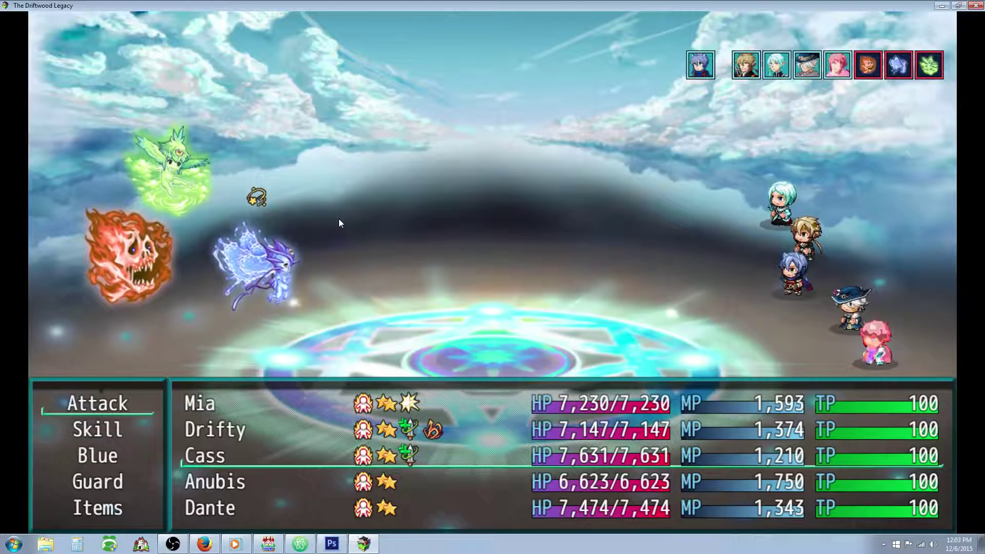
key(Return)
key(Return)
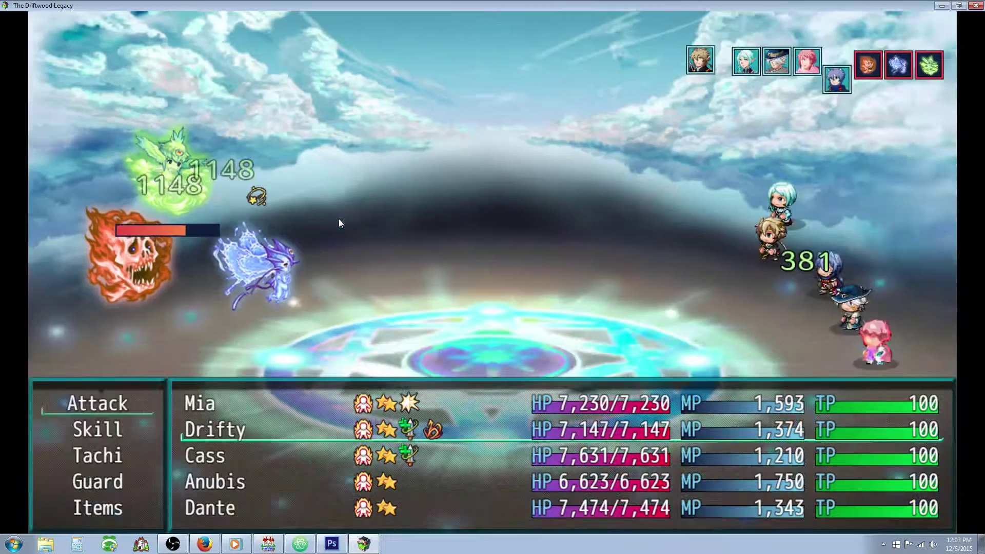
Attack the Burning Soul with Drifty and use a regular attack with Mia.
key(Down)
key(Up)
key(Return)
key(Return)
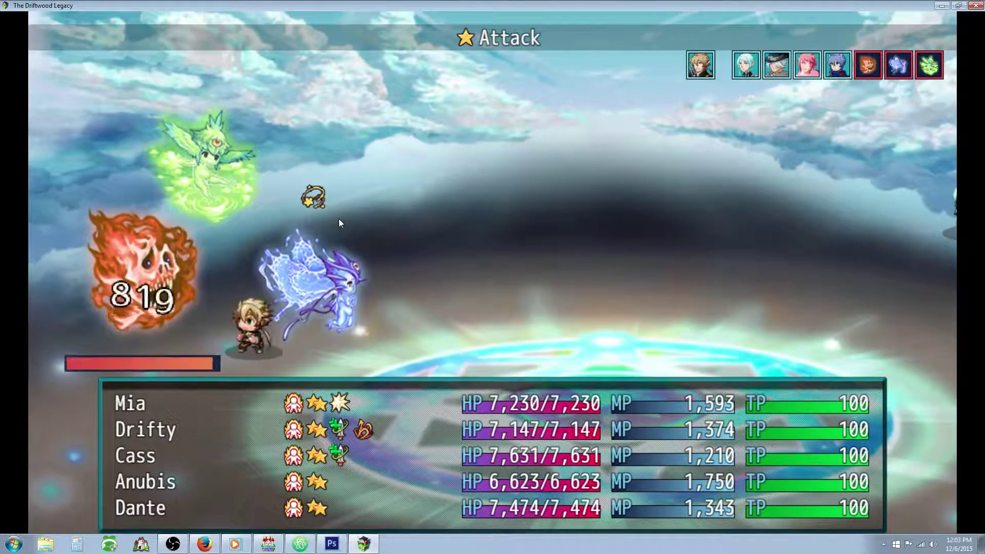
key(Down)
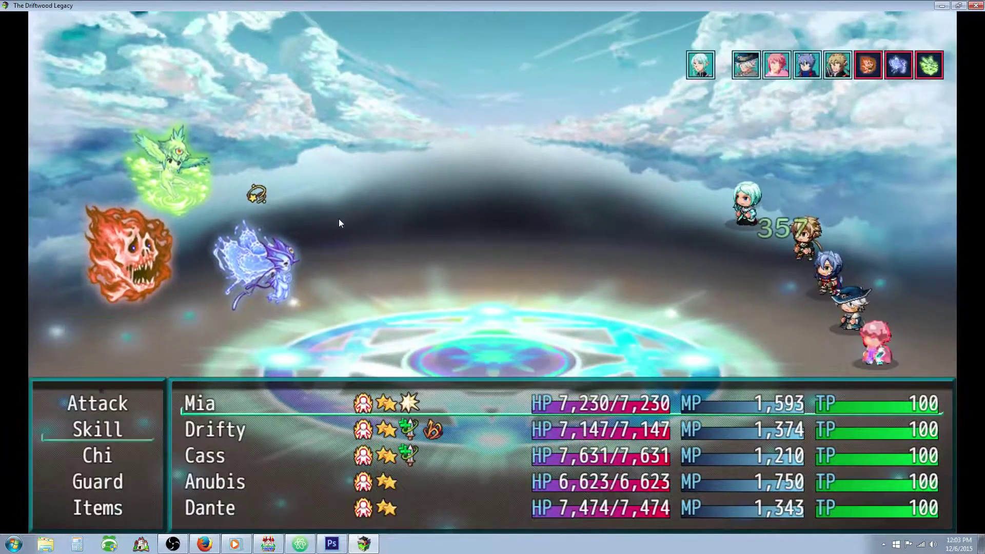
key(Up)
key(Return)
key(Return)
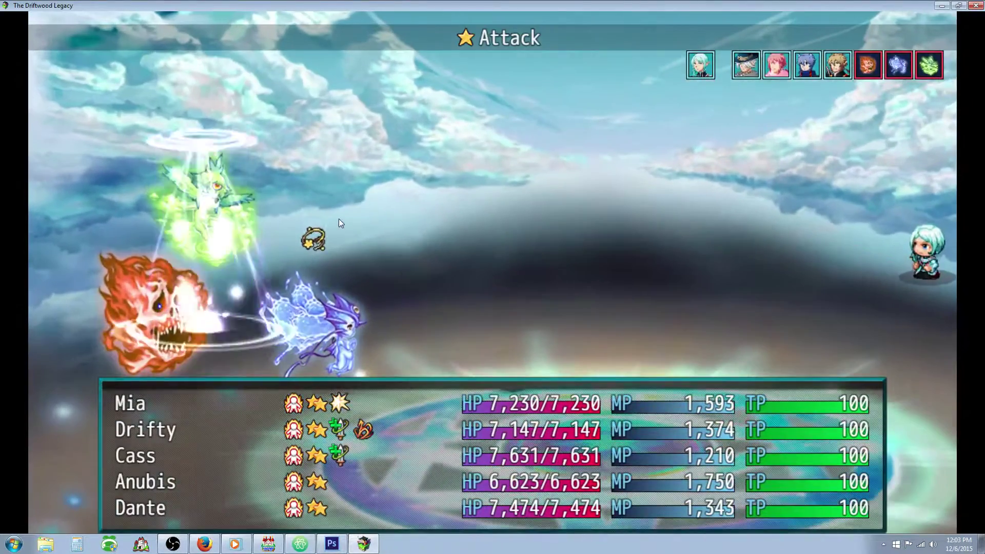
Cast Anubis's Time Storm on all enemies from the Jikan skills.
key(Down)
key(Down)
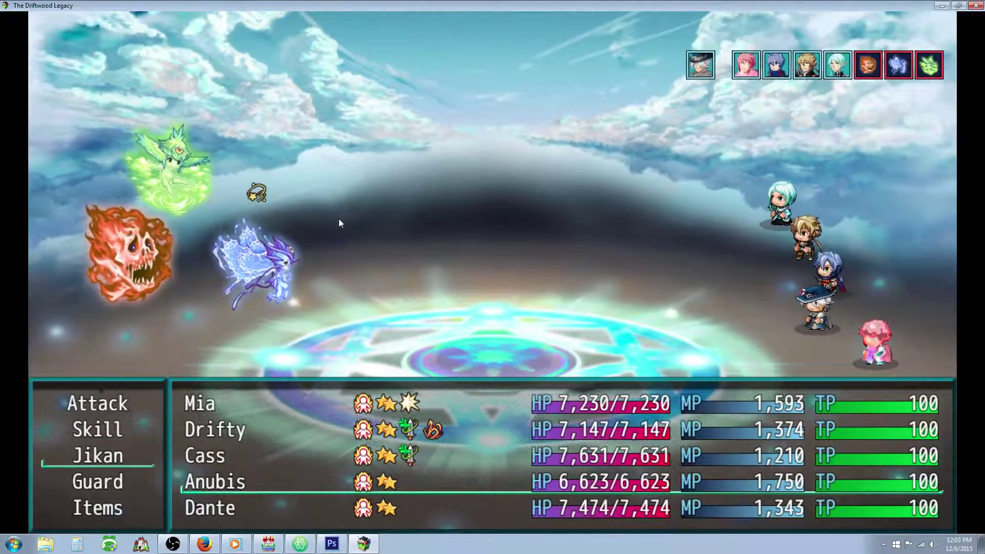
key(Return)
key(Down)
key(Down)
key(Right)
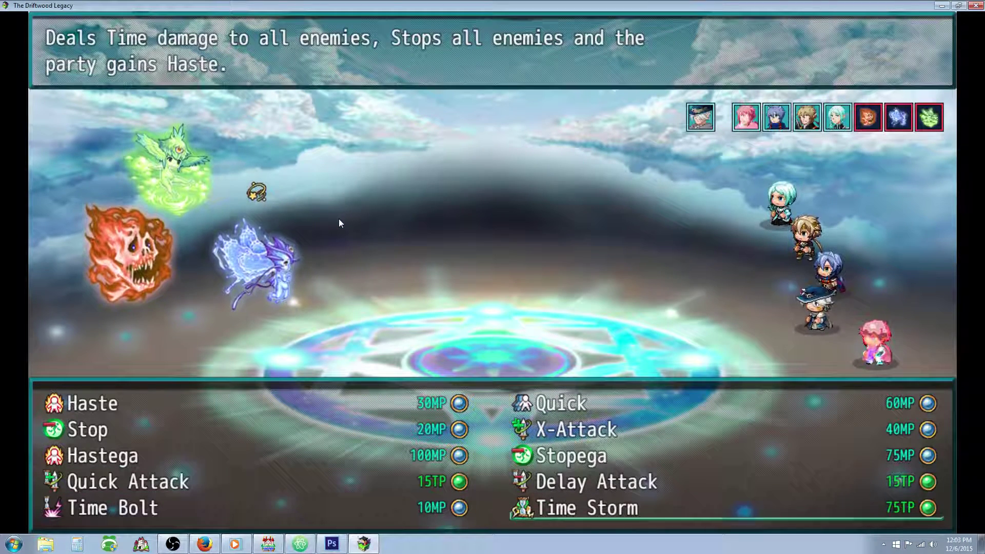
key(Return)
key(Return)
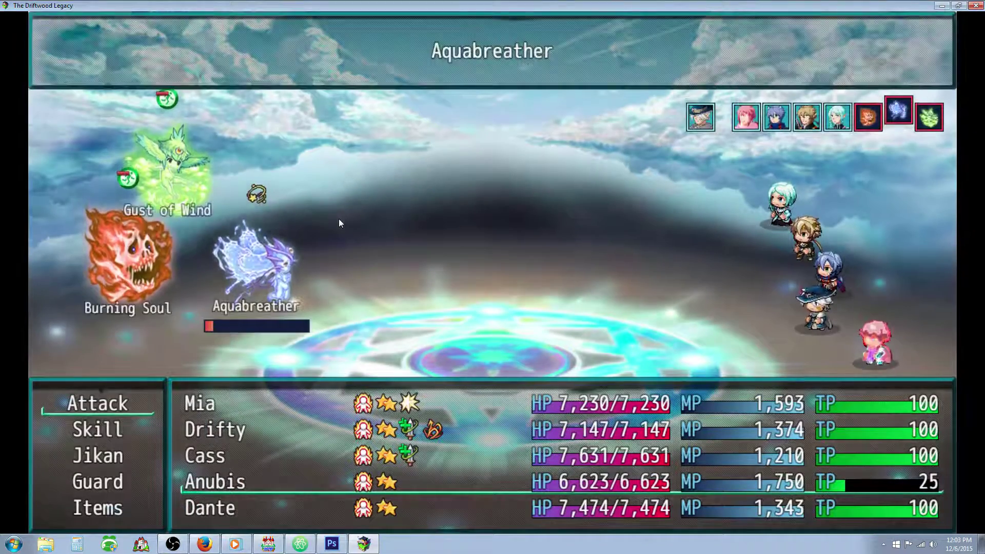
Leave the attack target selection and review the Time Storm, Delay Attack, Stopega and Time Bolt descriptions among Anubis's Jikan skills.
key(Up)
key(Down)
key(Up)
key(Up)
key(Up)
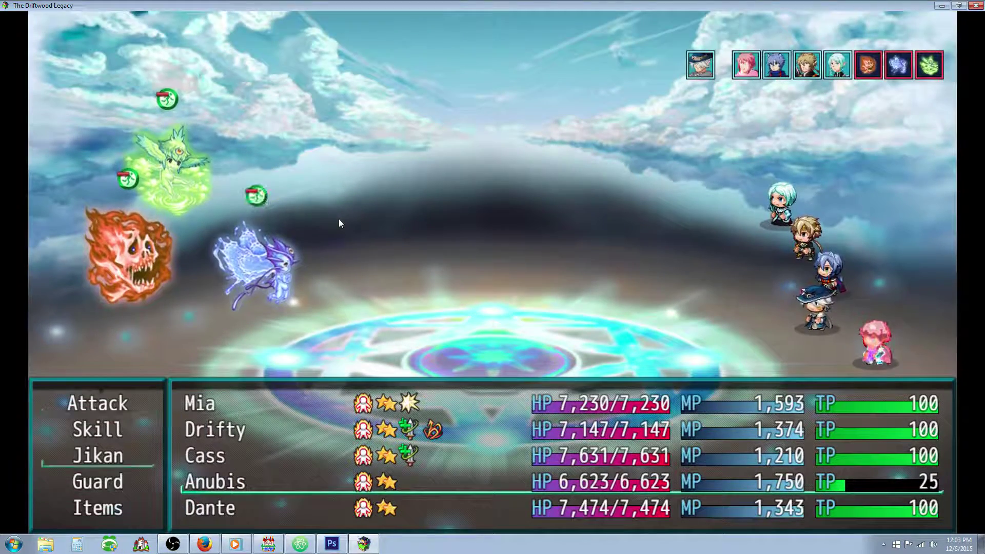
key(Return)
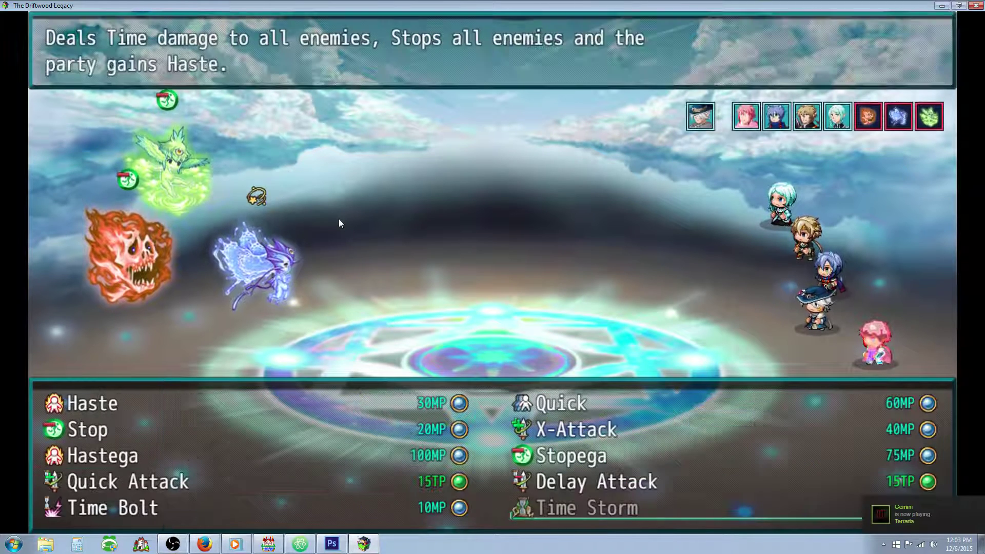
key(Up)
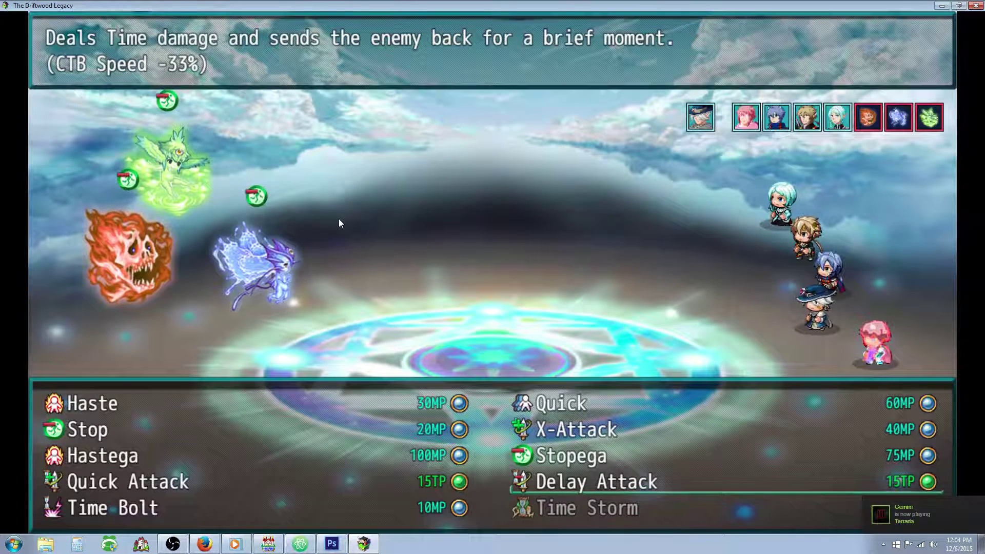
key(Up)
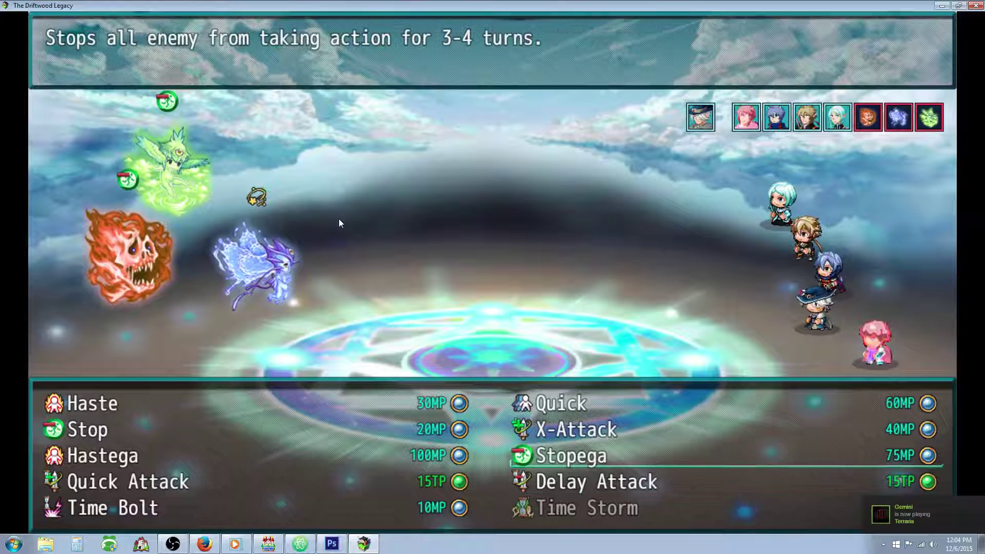
key(Left)
key(Right)
key(Down)
key(Left)
key(Down)
key(Right)
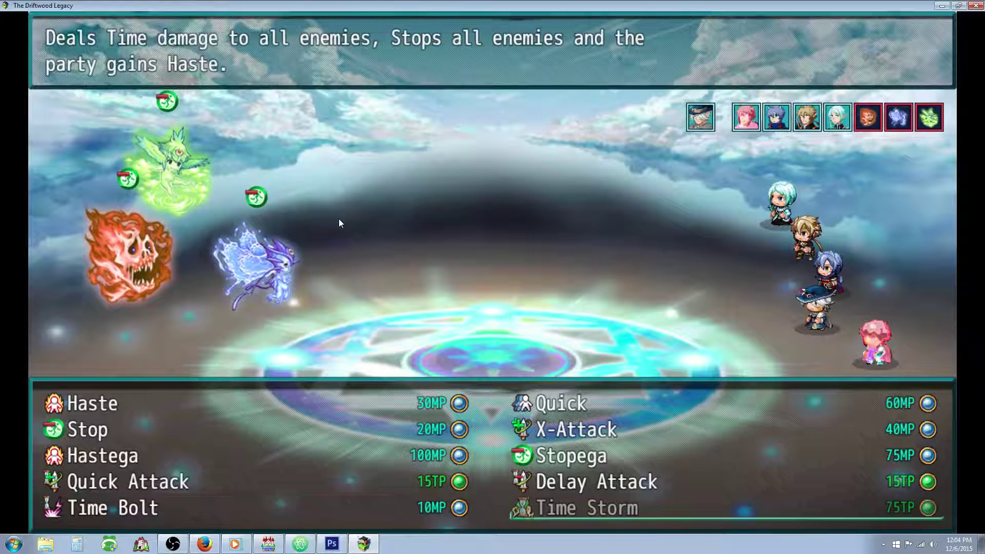
key(Up)
key(Left)
key(Down)
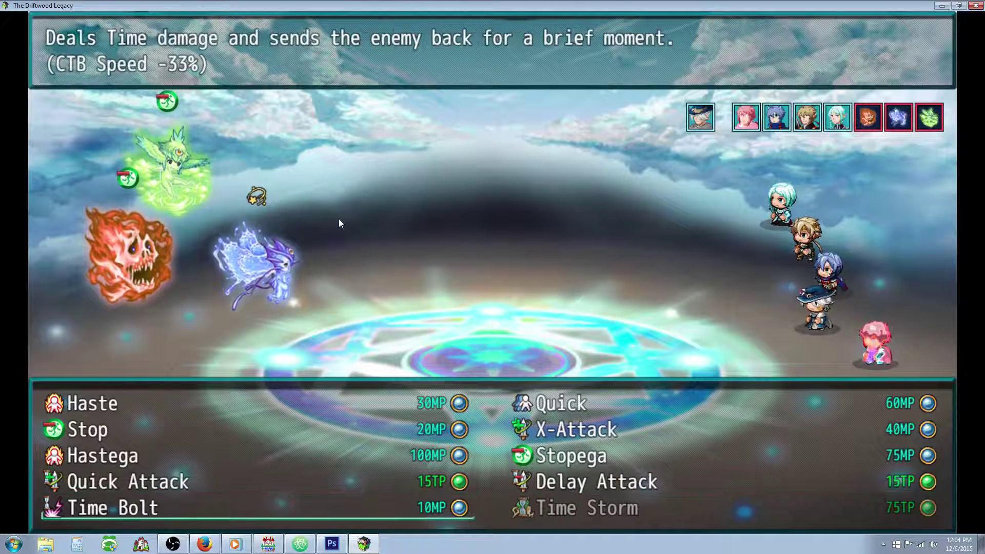
Cast Time Bolt on the Burning Soul with Anubis.
key(Return)
key(Left)
key(Down)
key(Return)
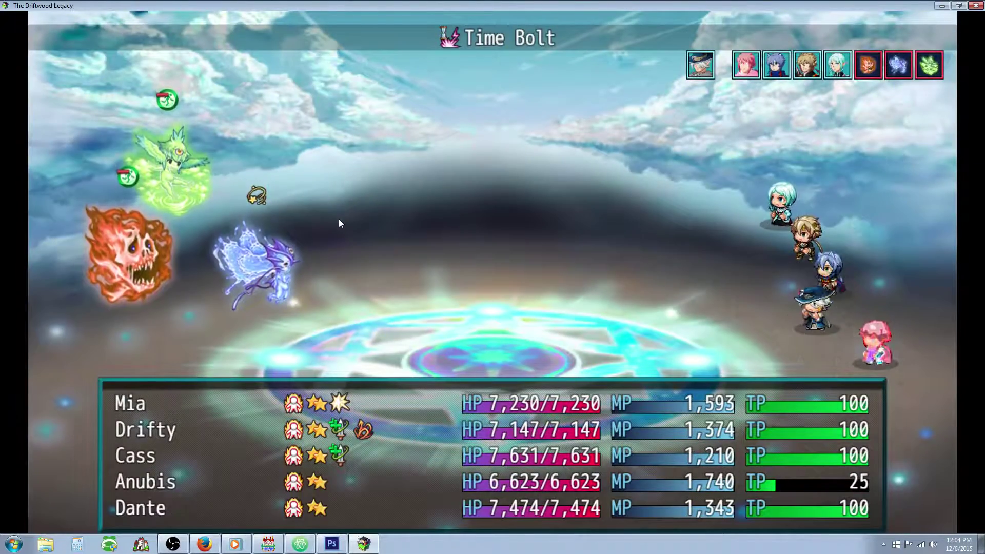
Use a Yanfly Cherry from the items during Dante's turn.
key(Up)
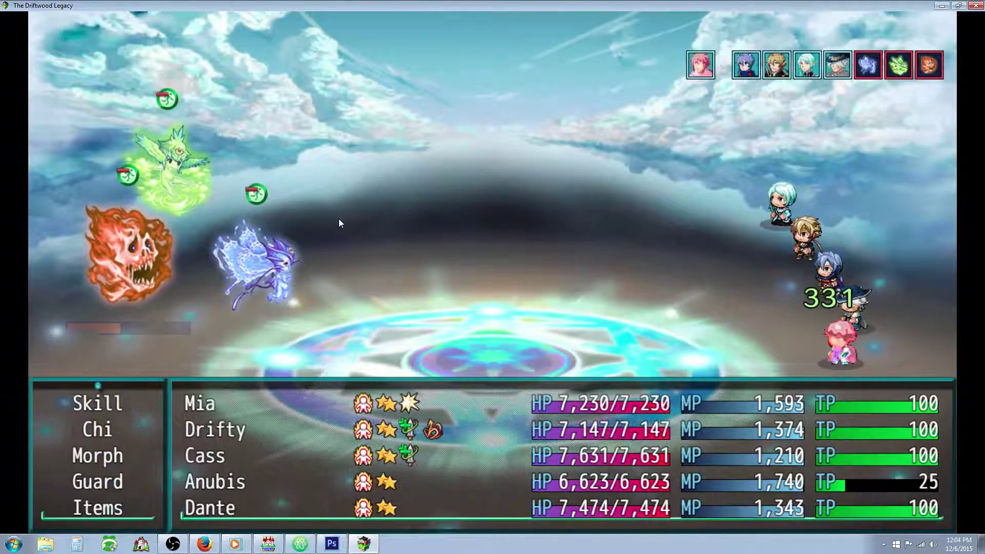
key(Return)
key(Return)
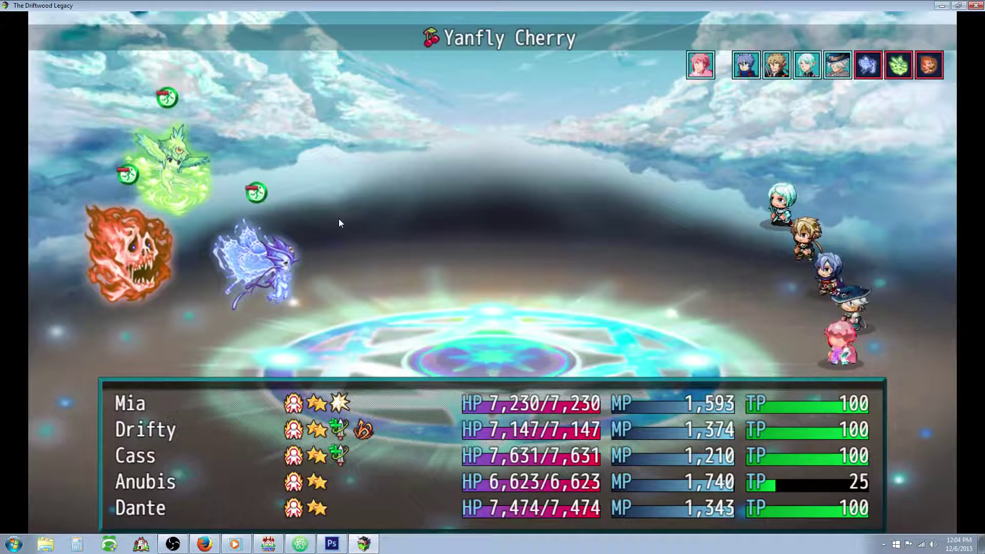
Use regular attacks on the stopped enemies with Mia and Drifty.
key(Return)
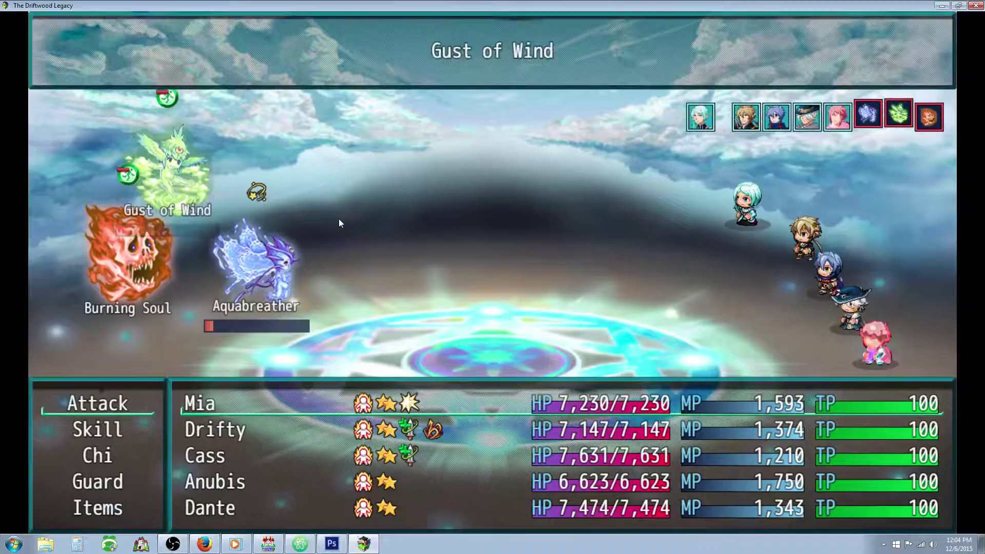
key(Down)
key(Return)
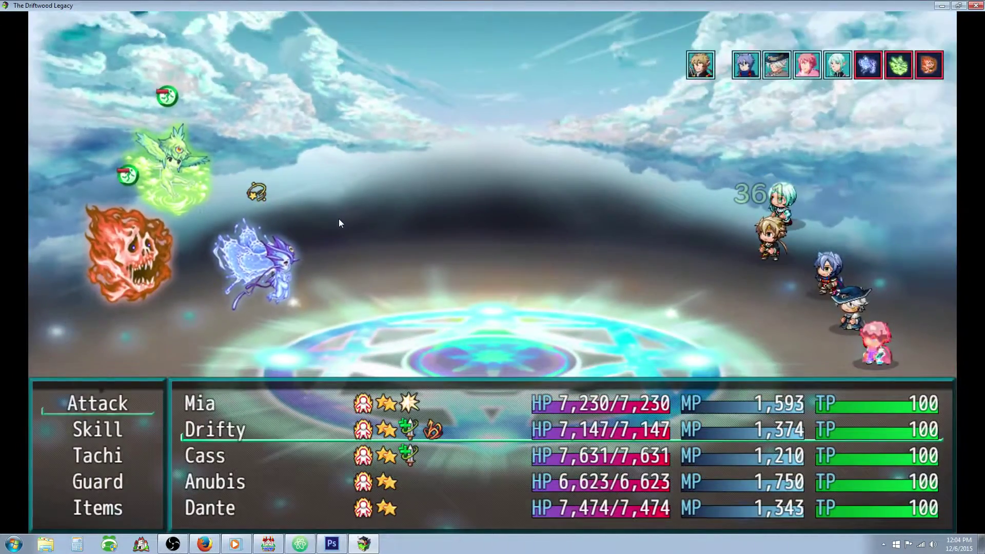
key(Return)
key(Down)
key(Return)
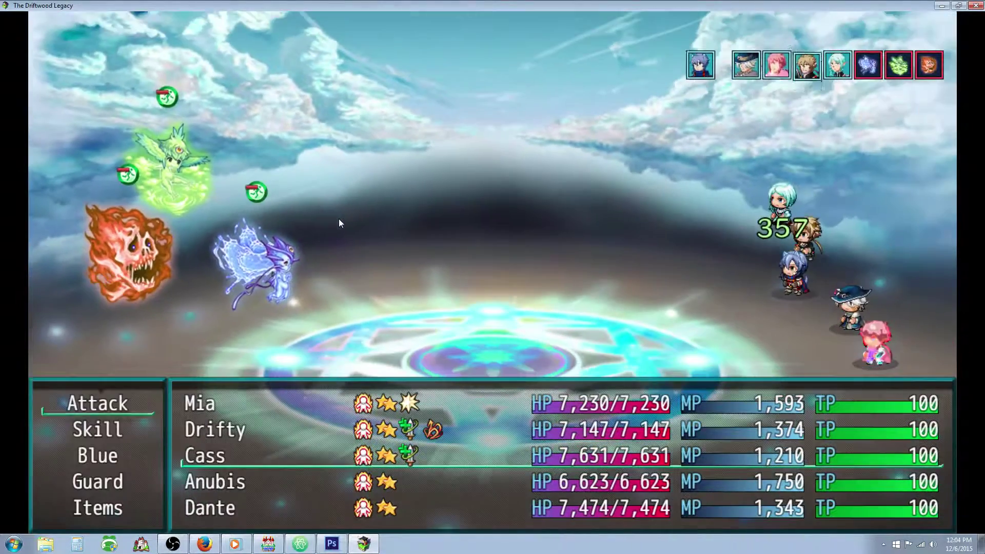
Attack the Gust of Wind with Cass.
key(Return)
key(Up)
key(Return)
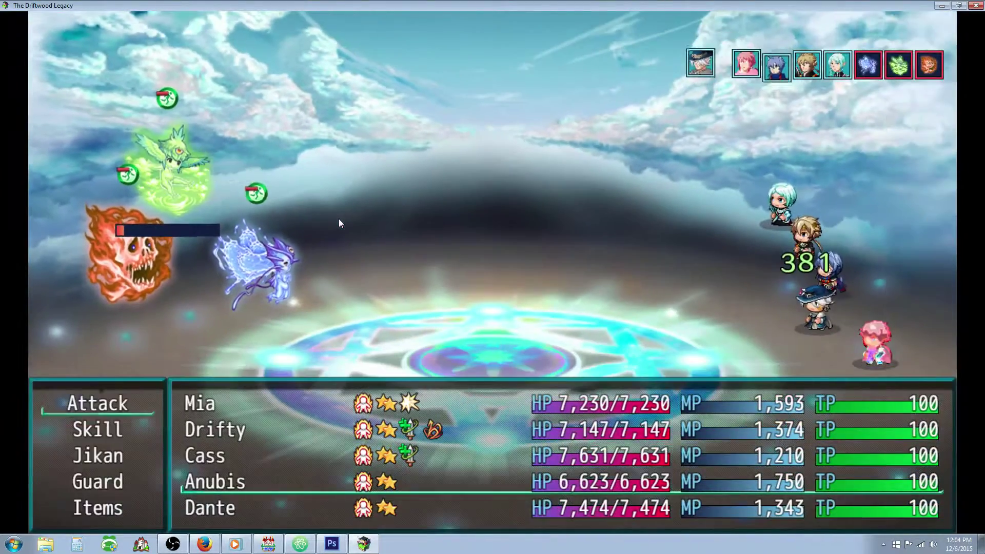
Finish the battle with one of Anubis's Jikan skills and advance from the battle results to the spoils.
key(Down)
key(Down)
key(Return)
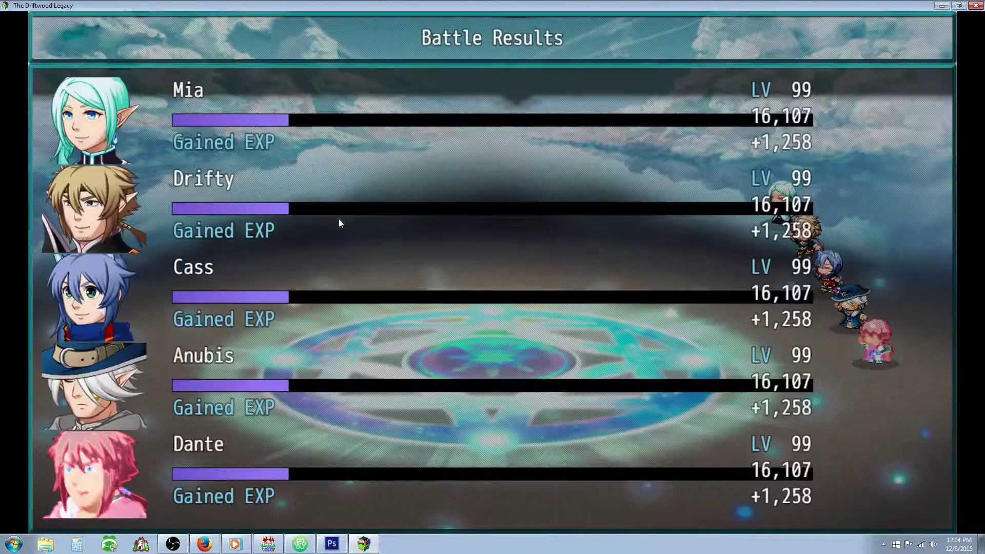
key(Return)
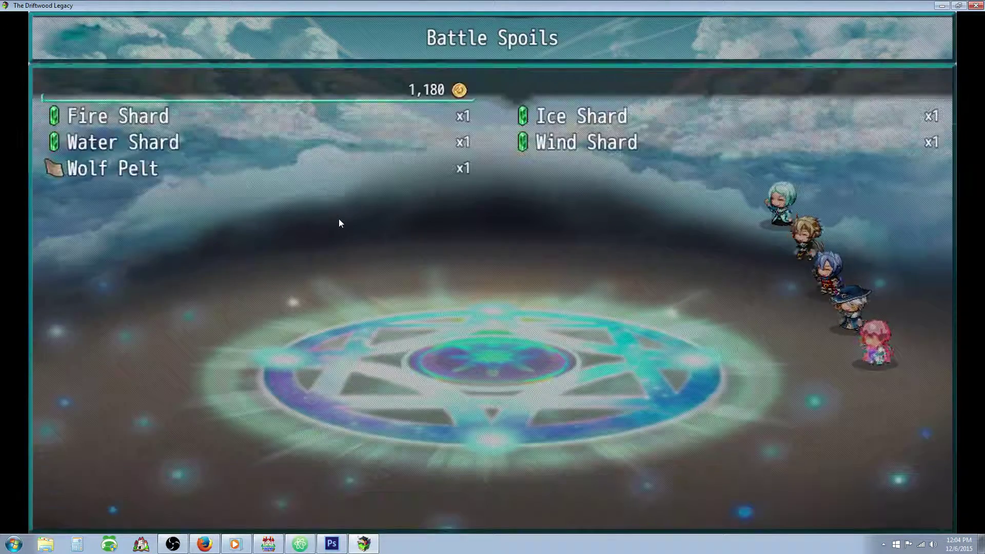
Close the battle test, switch to RPG Maker MV and open the TimeMage class in the database.
click(974, 5)
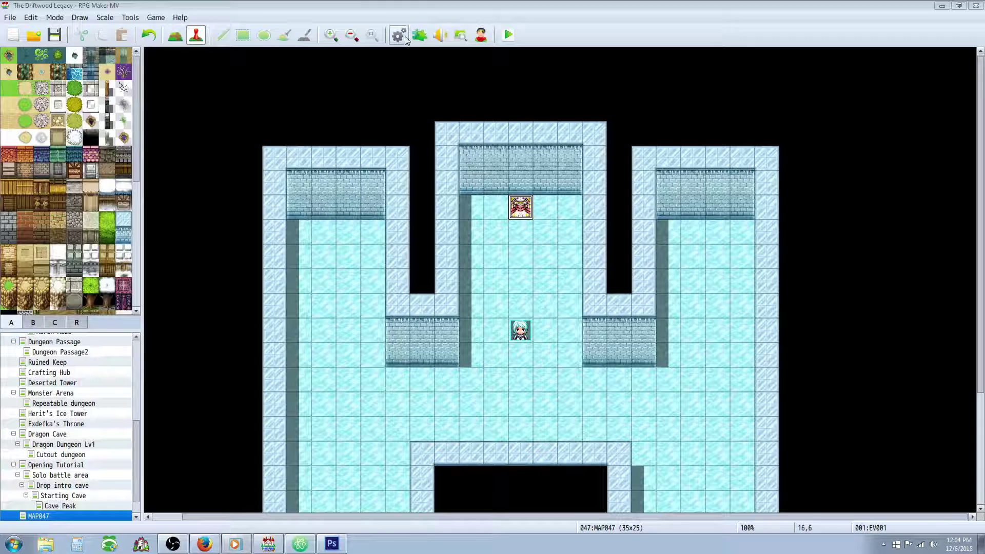
click(400, 36)
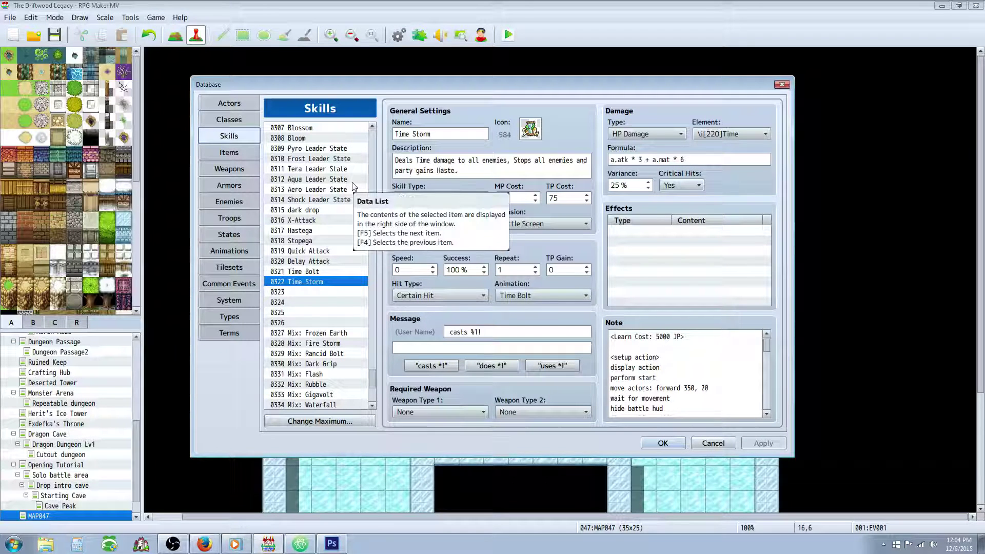
drag(369, 384, 374, 312)
click(245, 105)
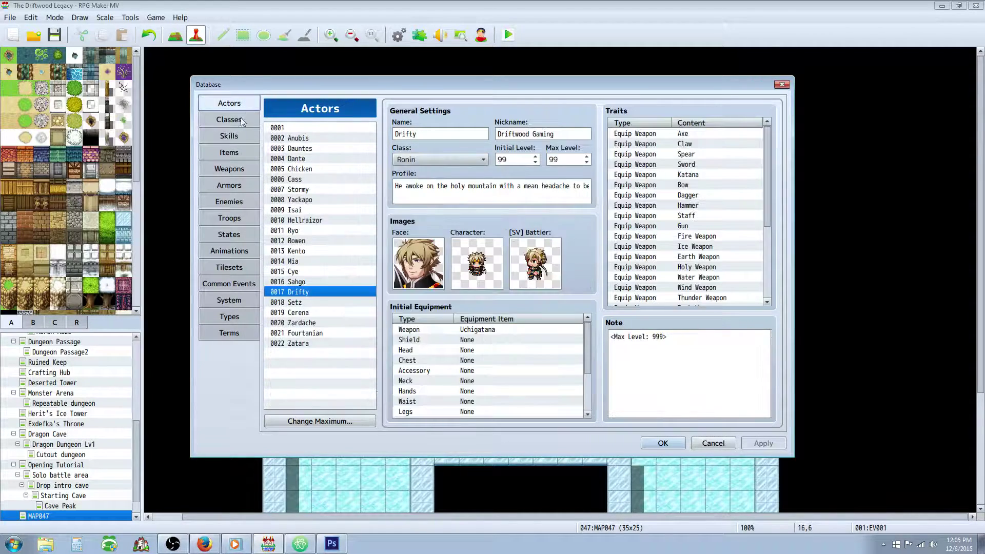
click(242, 120)
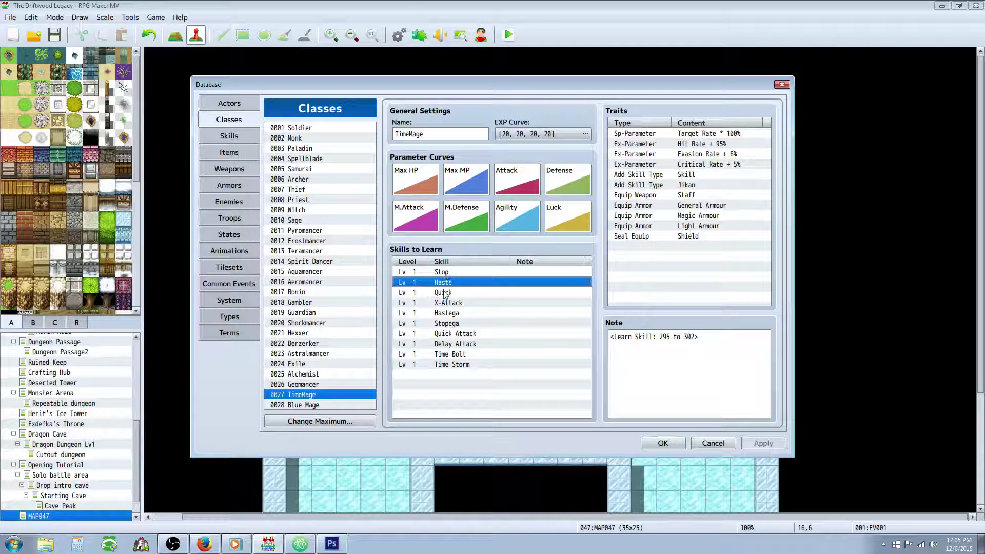
Move the Time Bolt skill above Stop to the start of TimeMage's skills to learn.
key(Down)
key(Down)
key(Down)
key(Down)
key(Down)
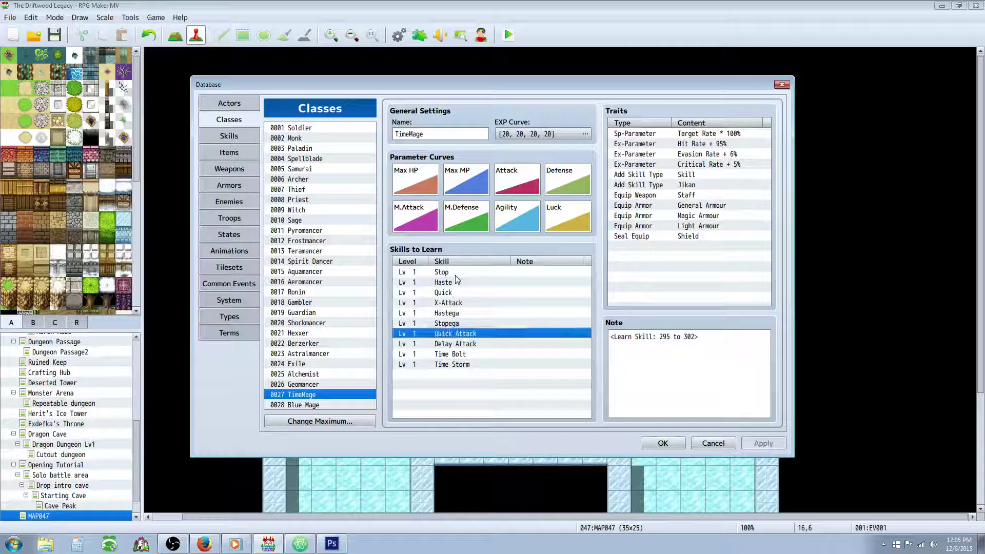
click(455, 273)
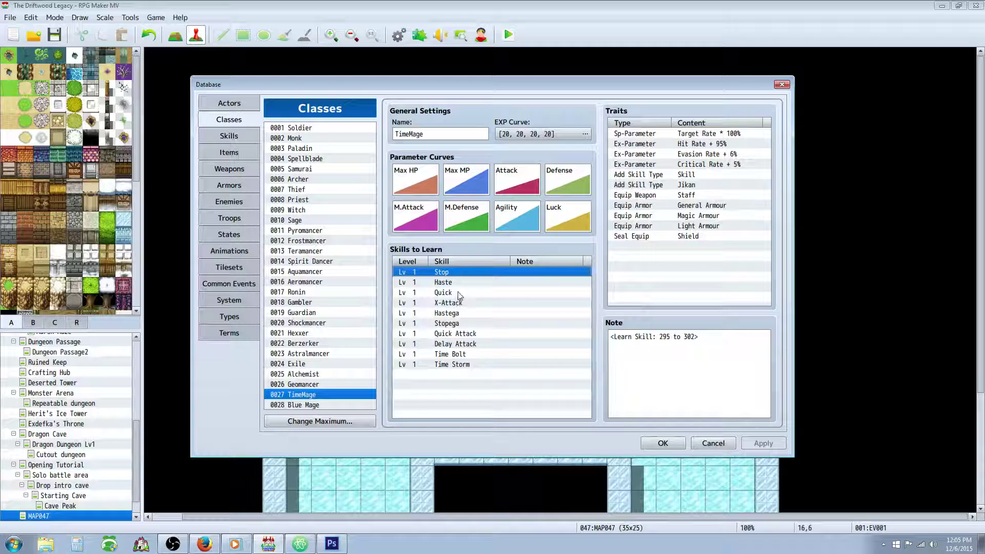
right_click(458, 355)
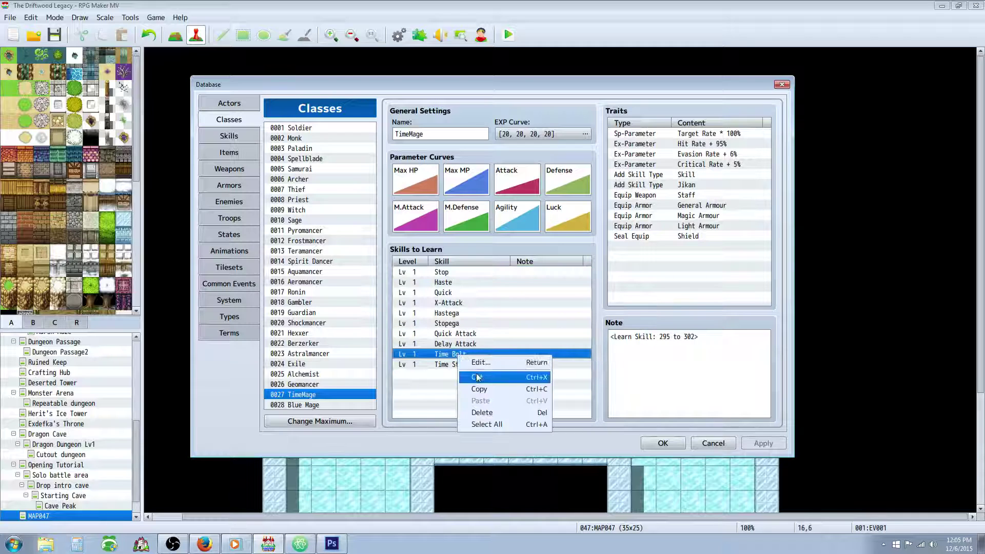
click(476, 378)
click(440, 274)
right_click(439, 272)
click(464, 320)
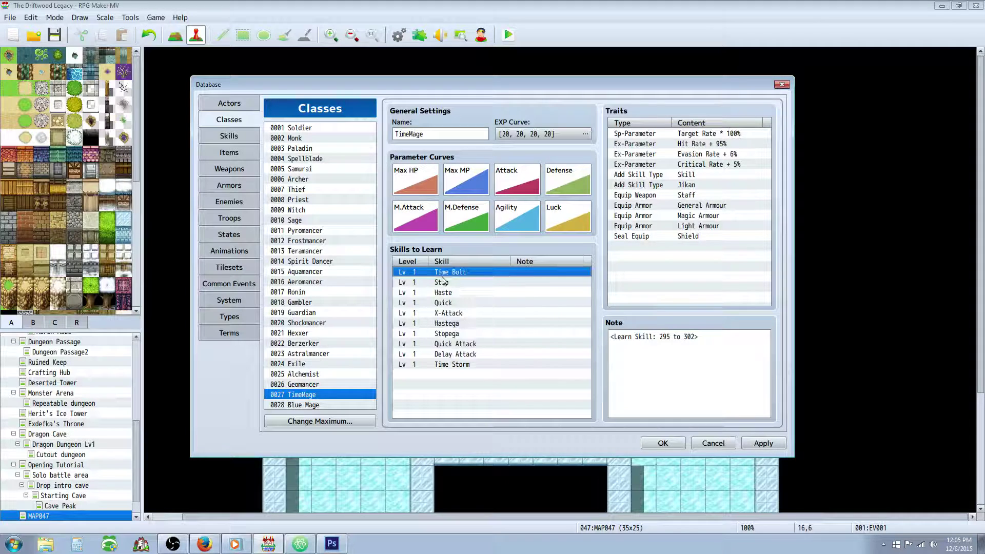
Set the learning level of TimeMage's Stop skill to 5.
click(443, 282)
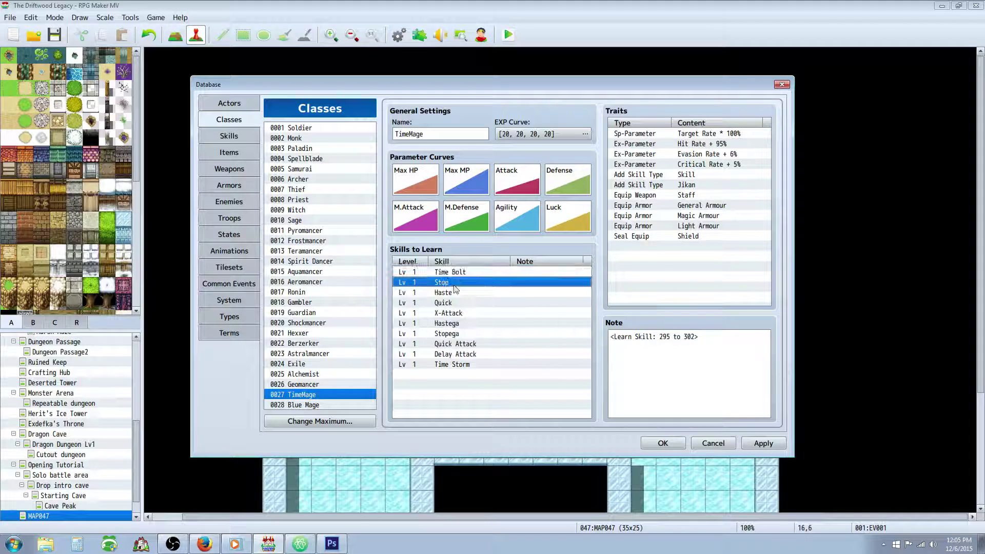
right_click(419, 283)
click(444, 290)
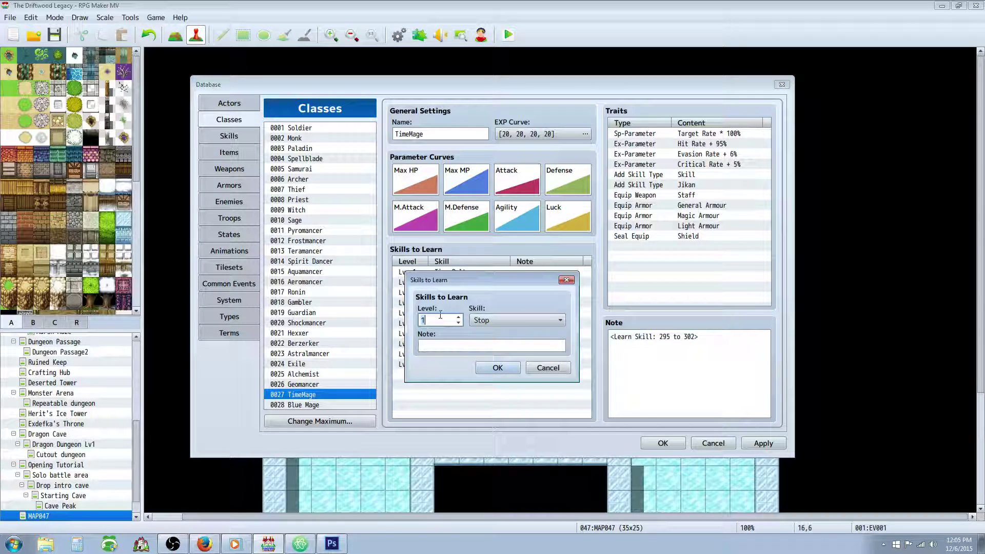
click(496, 367)
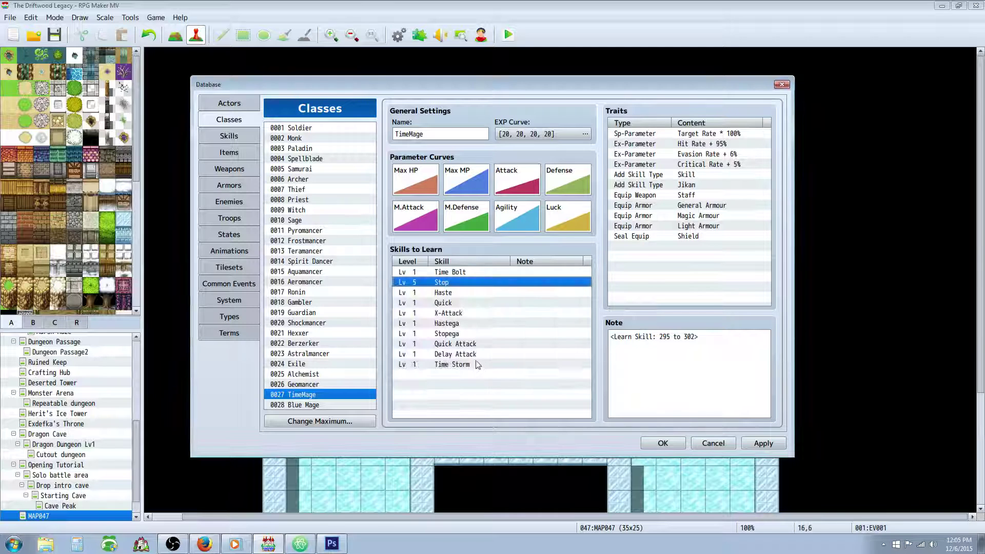
Set the learning level of TimeMage's Quick Attack skill to 9.
click(446, 293)
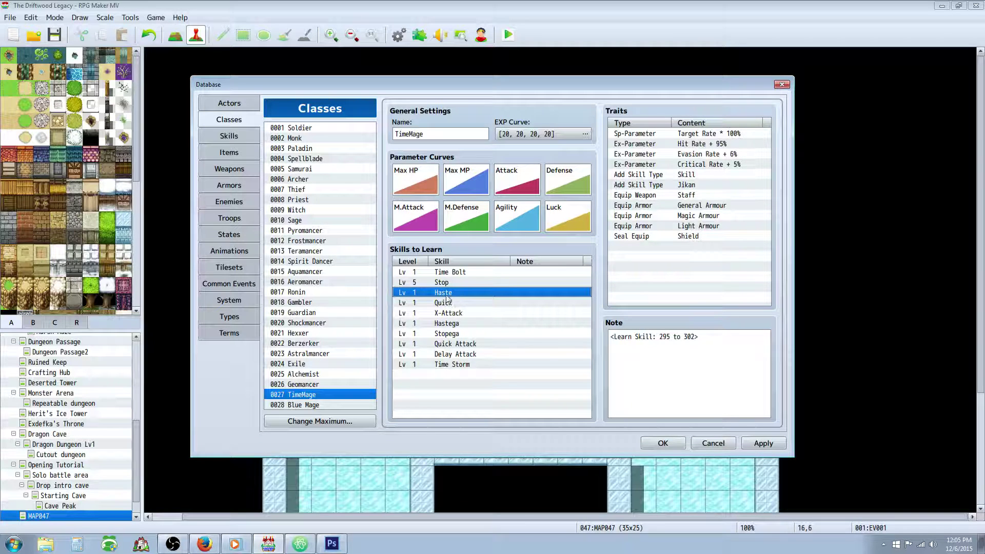
right_click(447, 301)
click(436, 306)
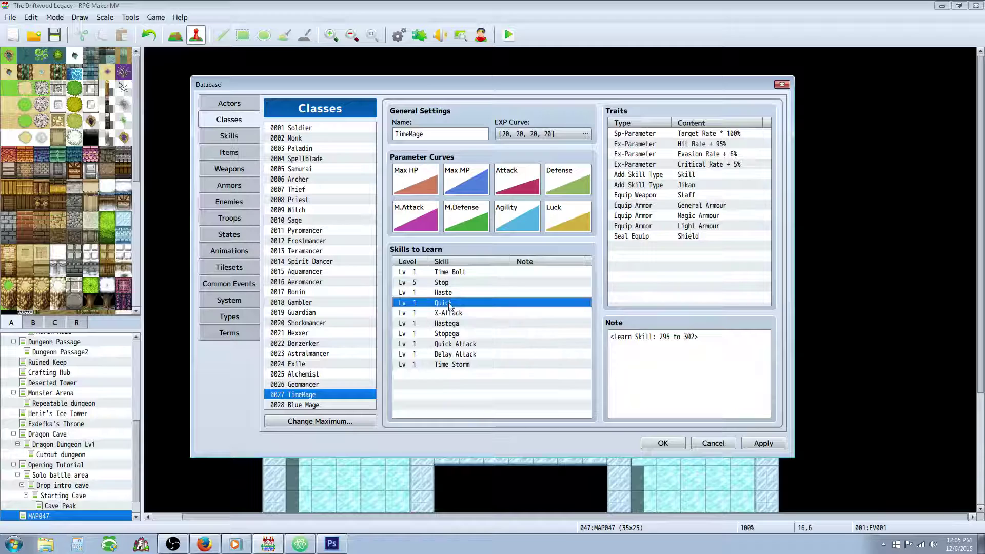
right_click(444, 305)
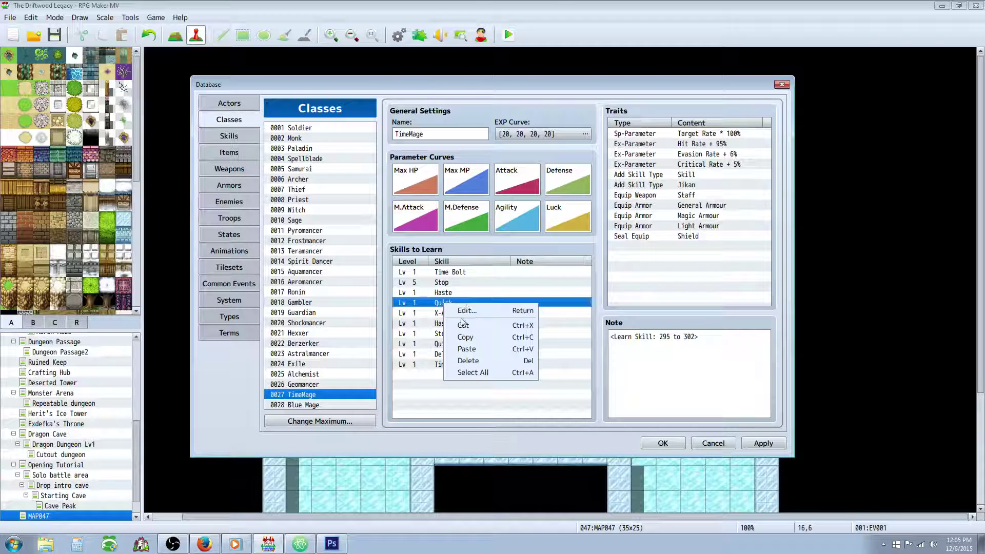
key(Escape)
click(449, 313)
right_click(464, 343)
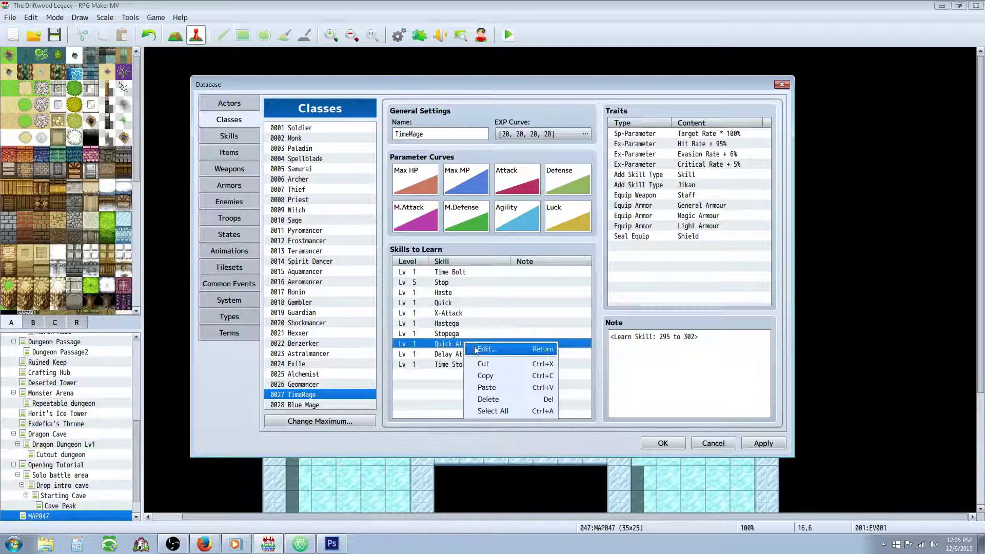
click(488, 349)
text(9)
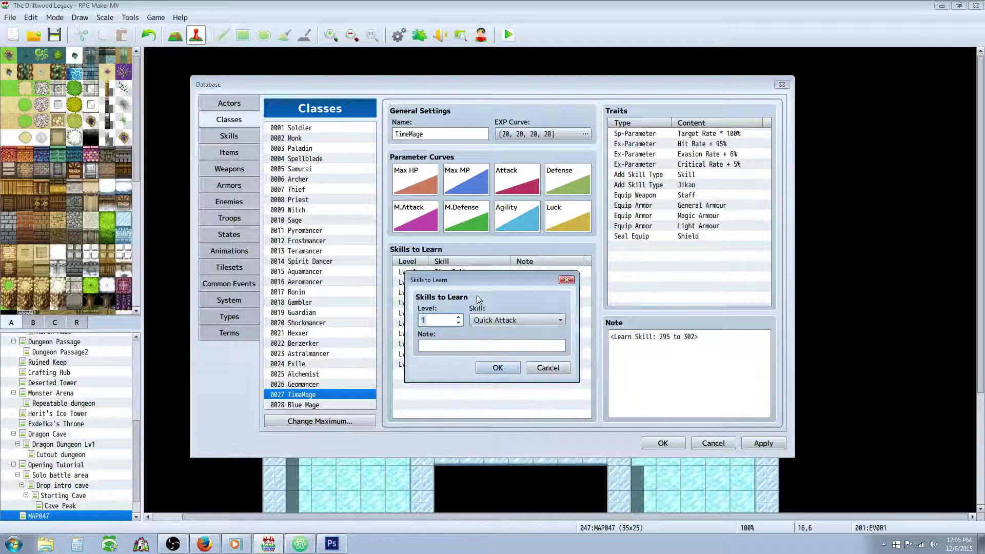
click(477, 373)
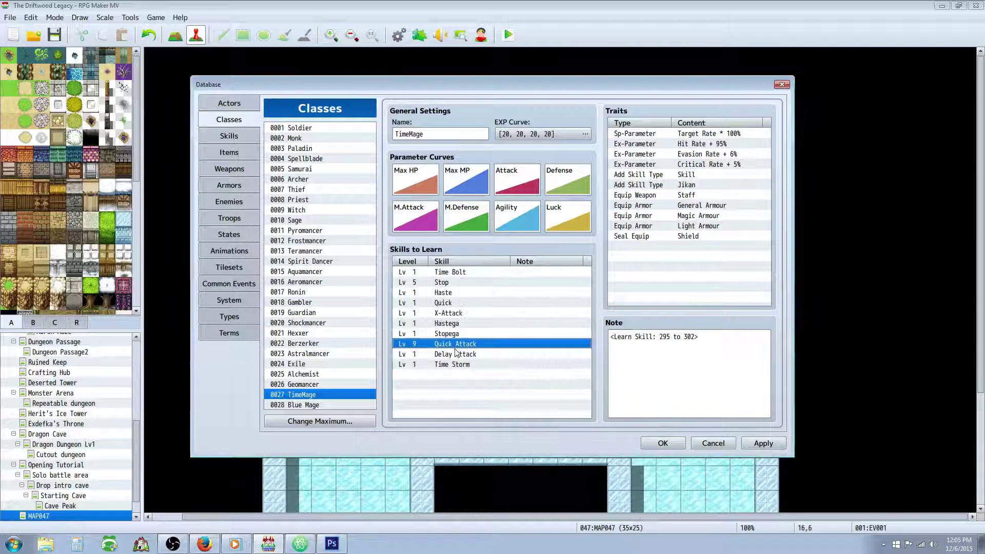
Set the learning level of TimeMage's Delay Attack skill to 12.
right_click(467, 356)
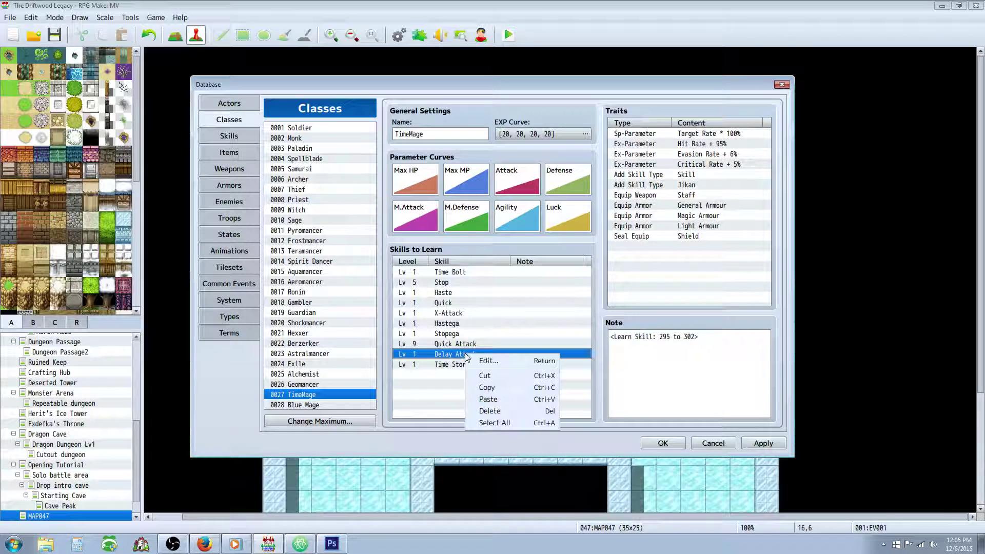
click(501, 360)
text(12)
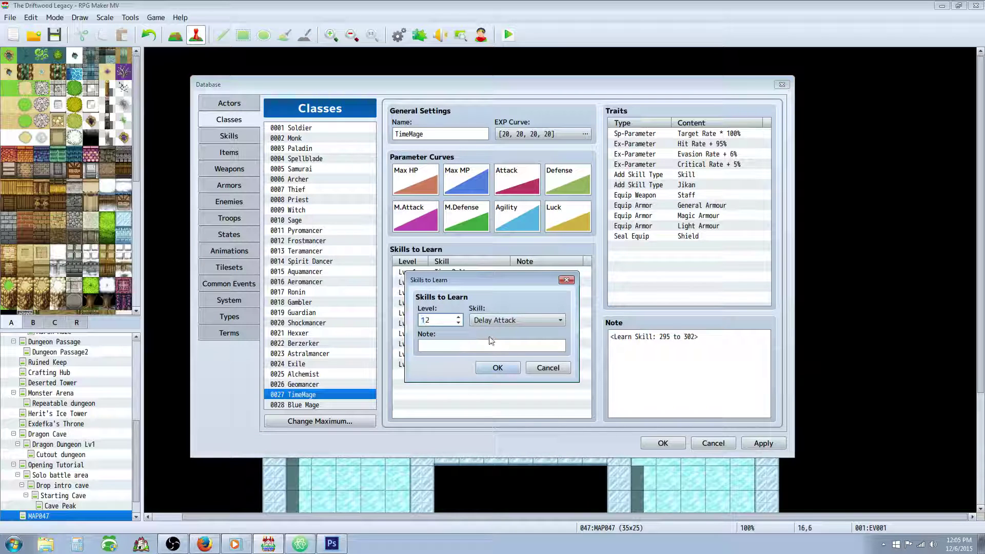
click(498, 367)
Set the learning level of TimeMage's Haste skill to 15.
right_click(444, 292)
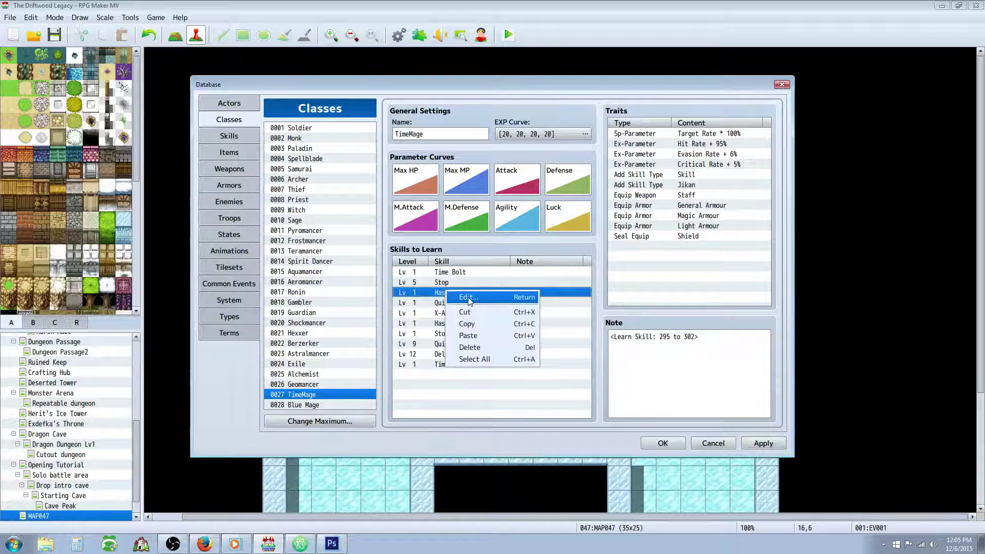
click(471, 299)
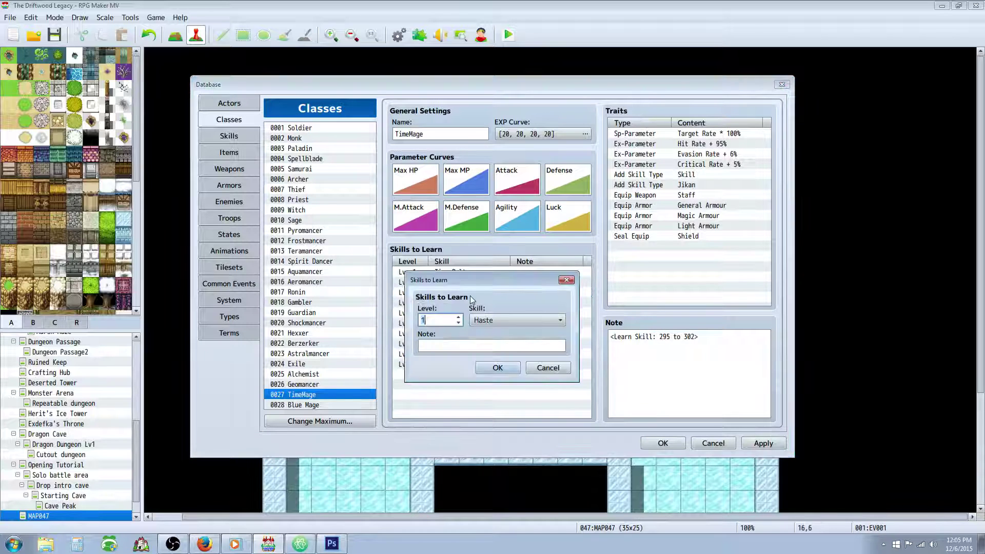
click(497, 367)
Set the learning level of TimeMage's Time Storm skill to 30.
drag(451, 303, 458, 363)
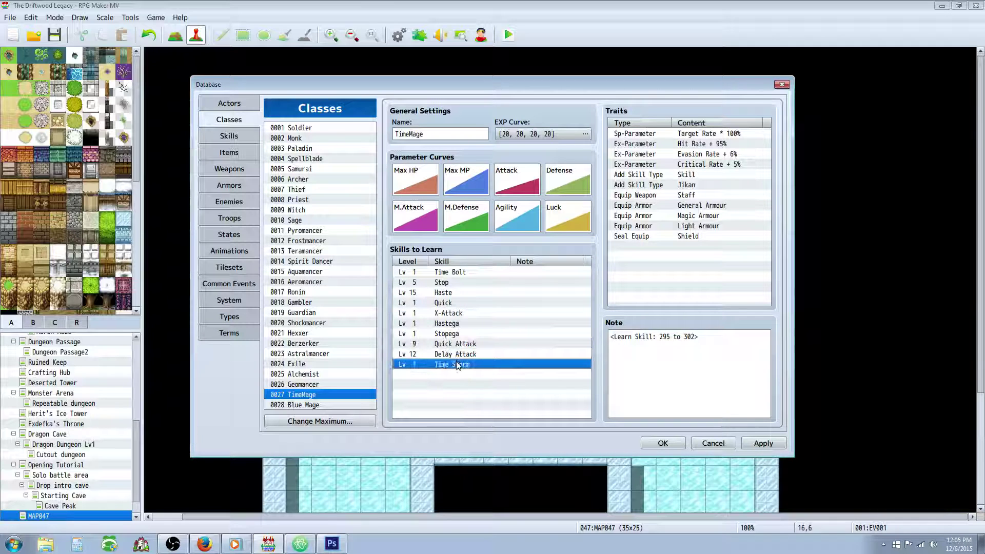
right_click(460, 365)
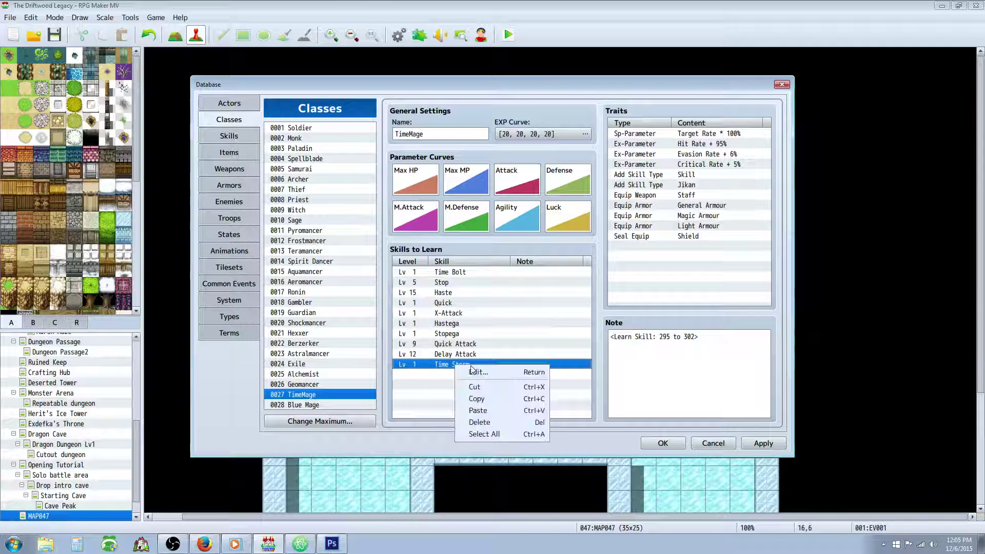
click(482, 371)
text(30)
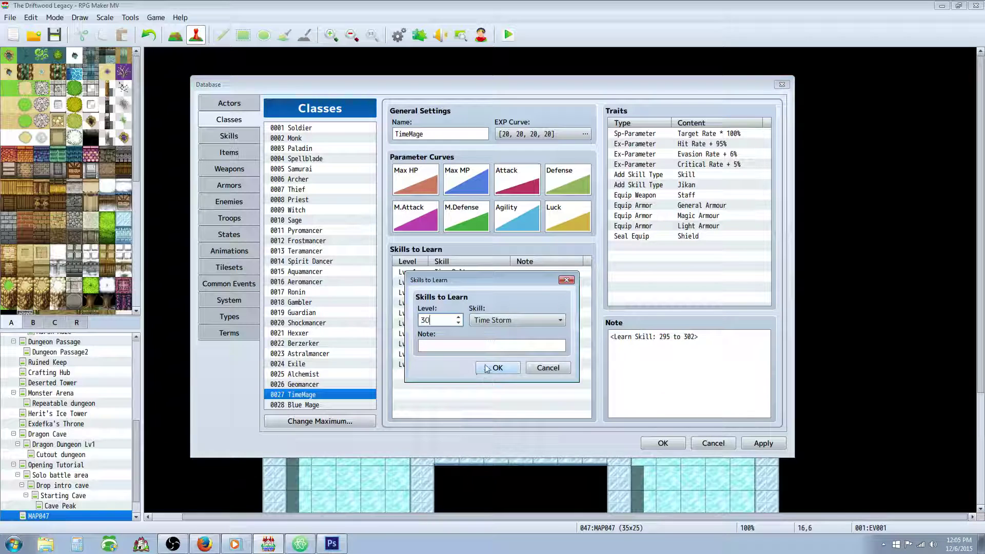
click(486, 369)
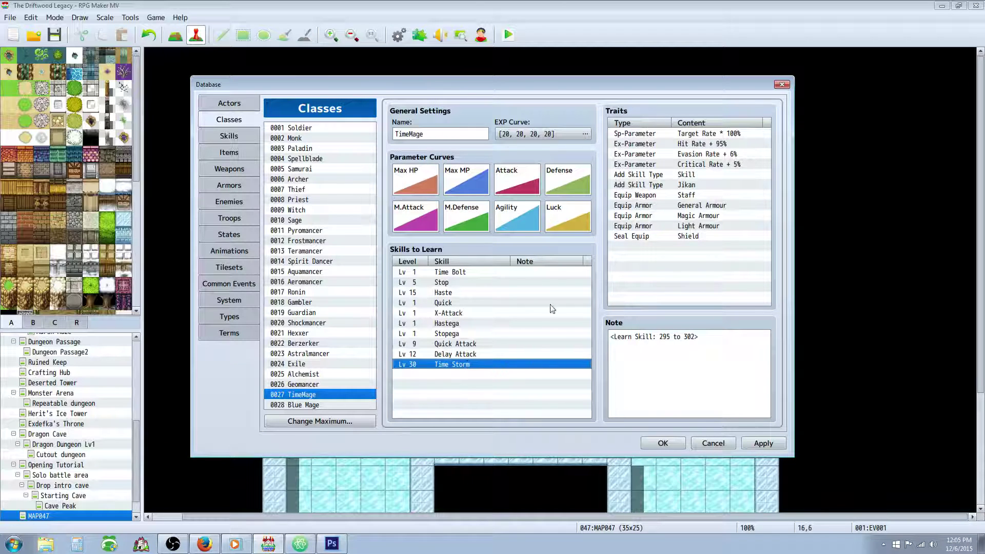
Review TimeMage's skills to learn from Time Bolt through Time Storm, comparing their learning levels.
click(464, 274)
key(Down)
key(Down)
key(Down)
key(Down)
key(Down)
click(472, 364)
click(467, 354)
click(465, 334)
click(455, 324)
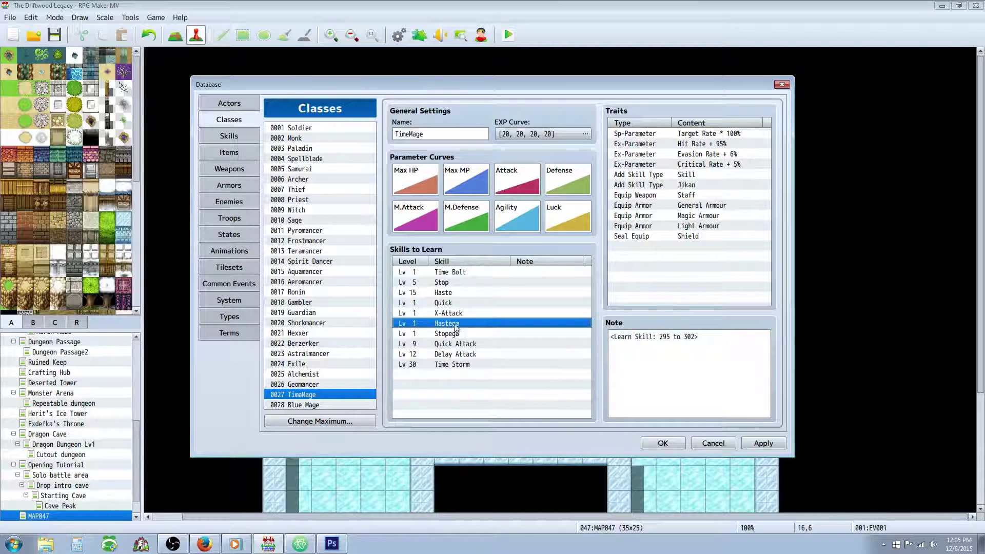
click(457, 336)
click(453, 324)
Set the learning level of TimeMage's Stopega skill to 20.
right_click(450, 325)
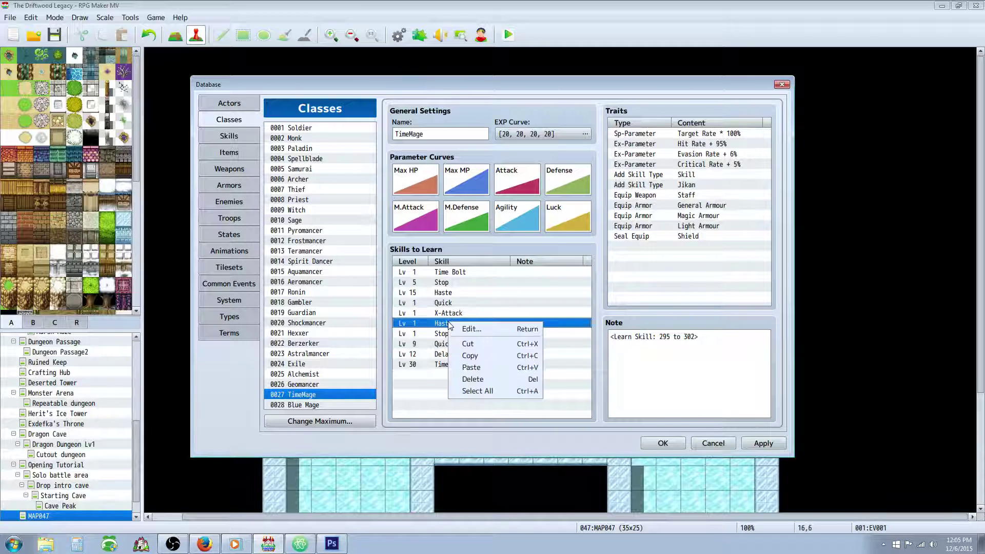
click(432, 333)
right_click(445, 332)
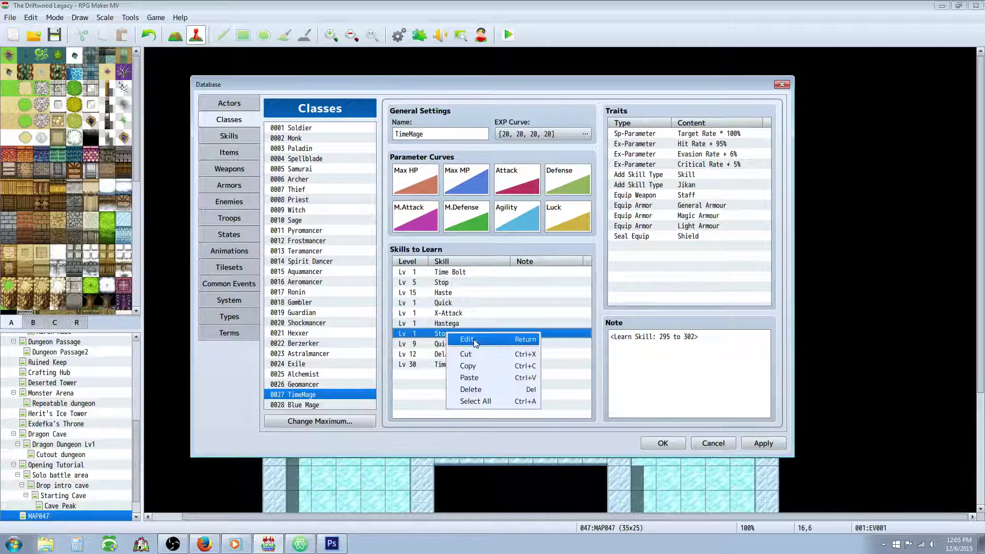
click(472, 337)
text(20)
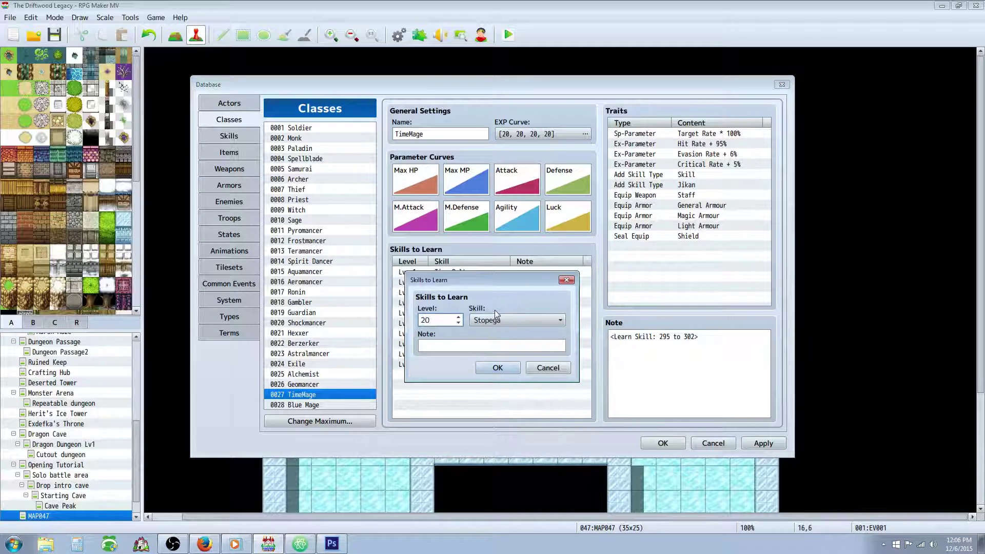
click(497, 367)
Set the learning level of TimeMage's Hastega skill to 25.
click(447, 324)
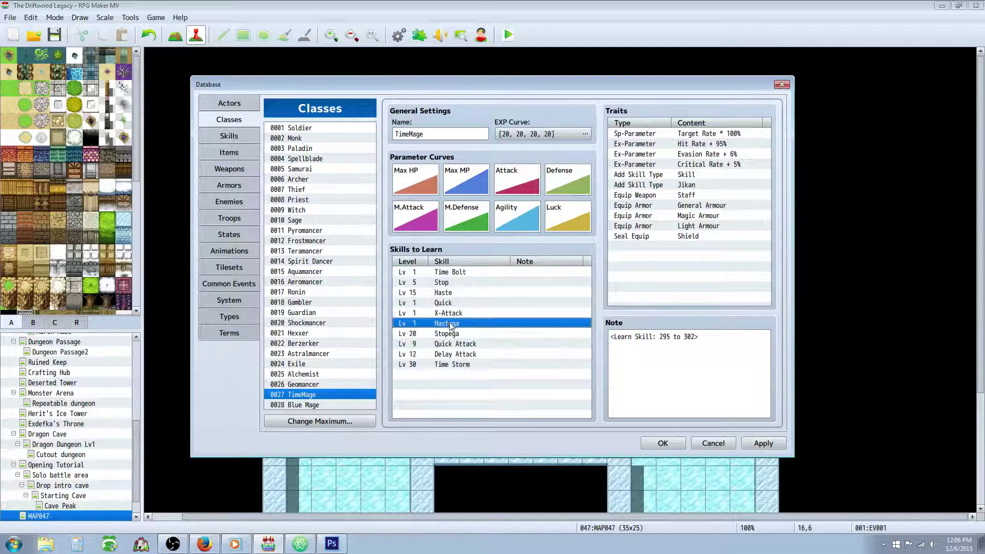
right_click(451, 325)
click(478, 329)
text(25)
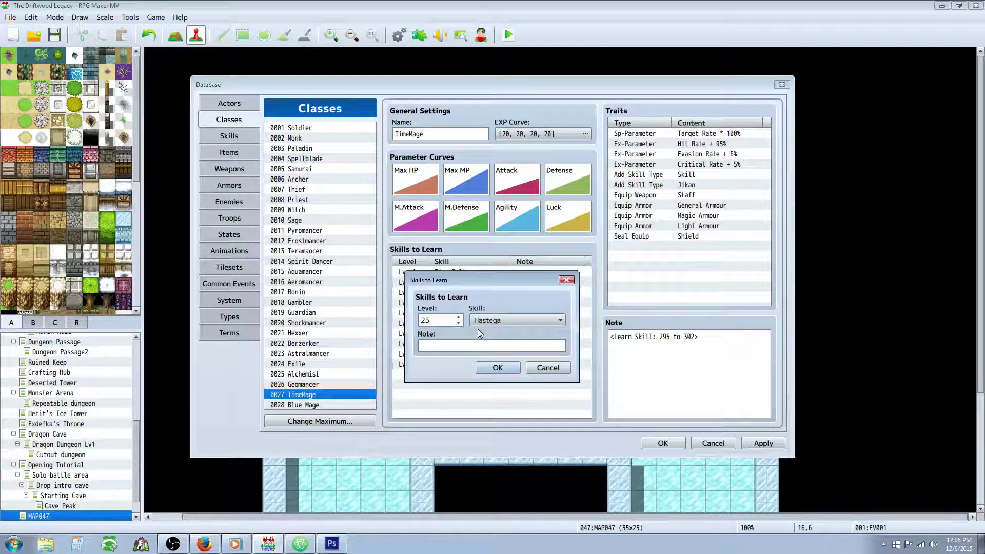
click(505, 367)
Set the learning level of TimeMage's X-Attack skill to 35.
click(462, 313)
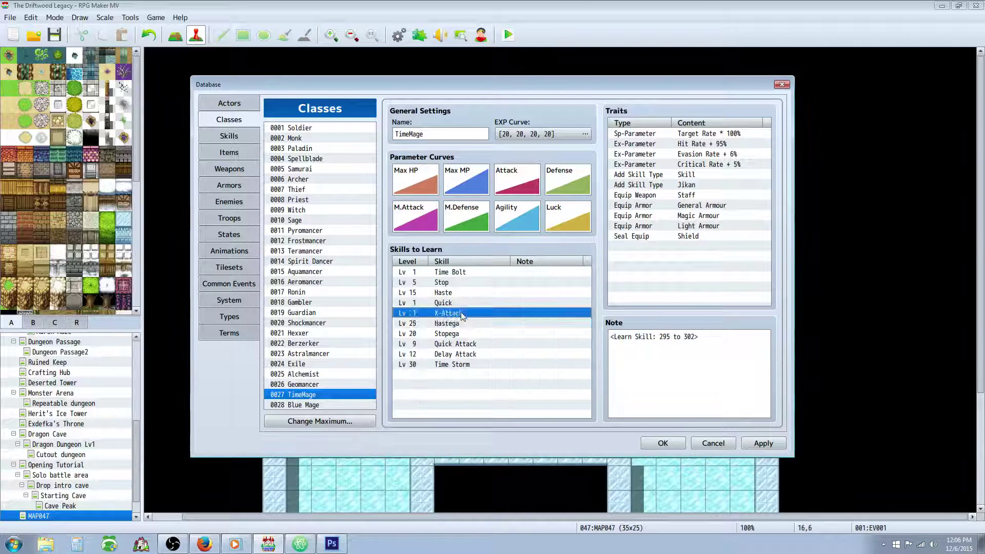
right_click(461, 312)
click(476, 318)
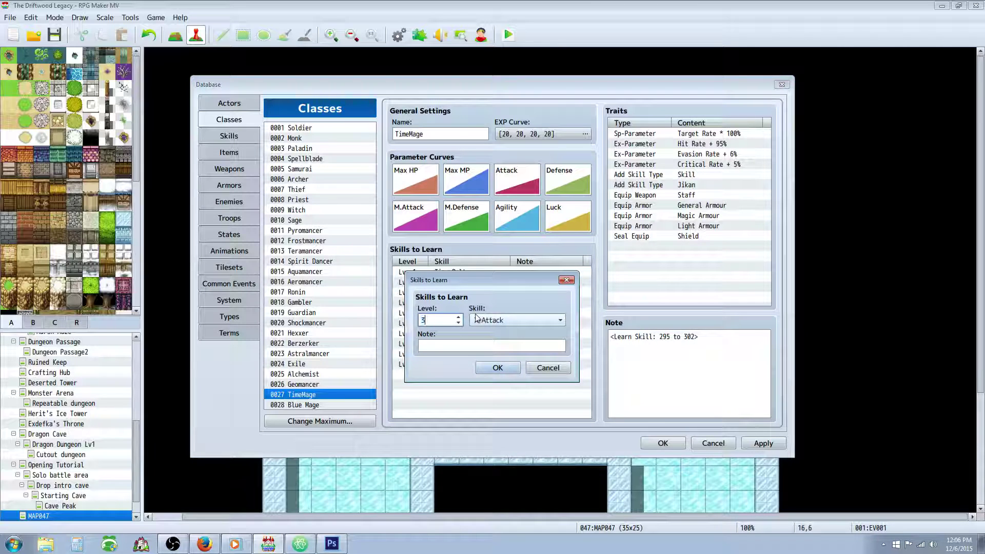
text(35)
click(506, 370)
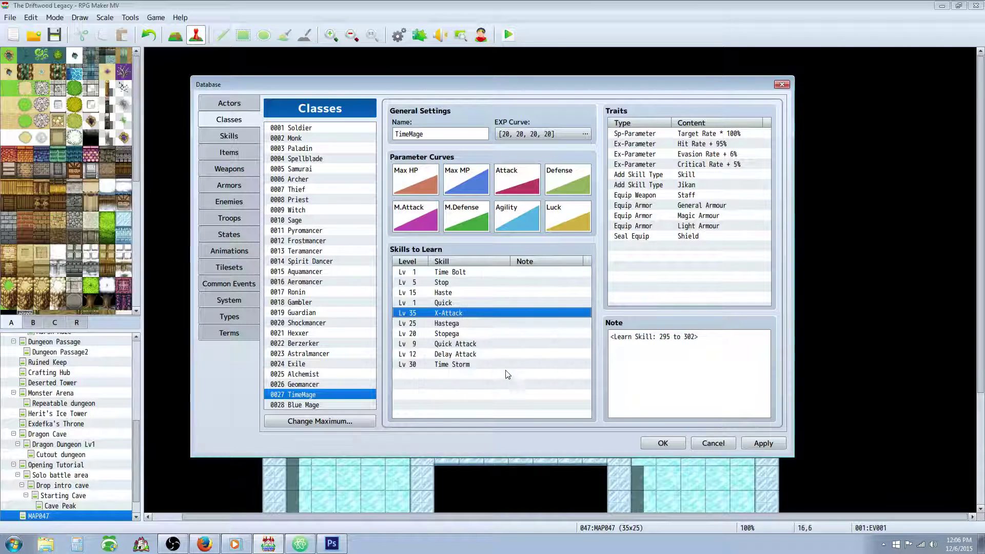
Set the learning level of TimeMage's Quick skill to 45.
click(461, 333)
click(466, 313)
click(467, 345)
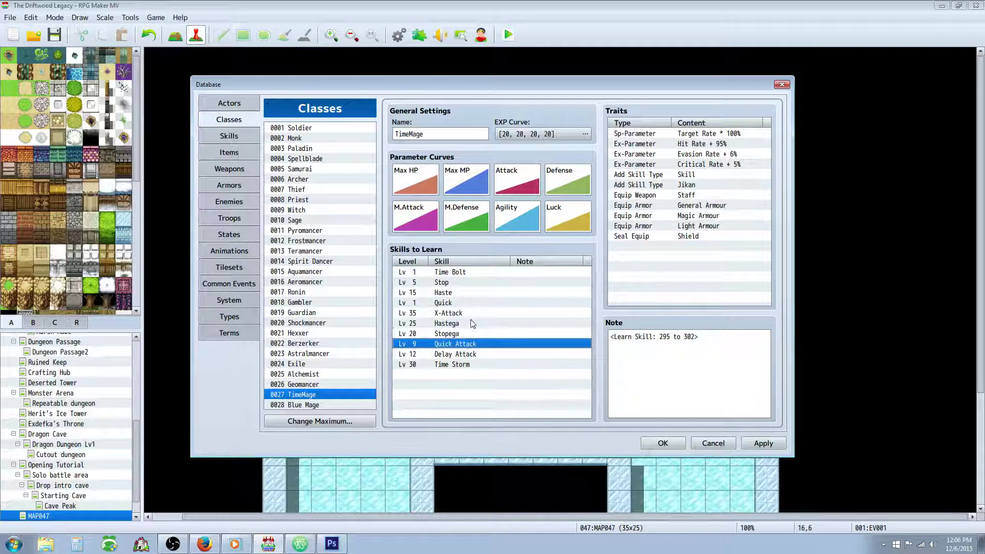
click(474, 283)
click(468, 314)
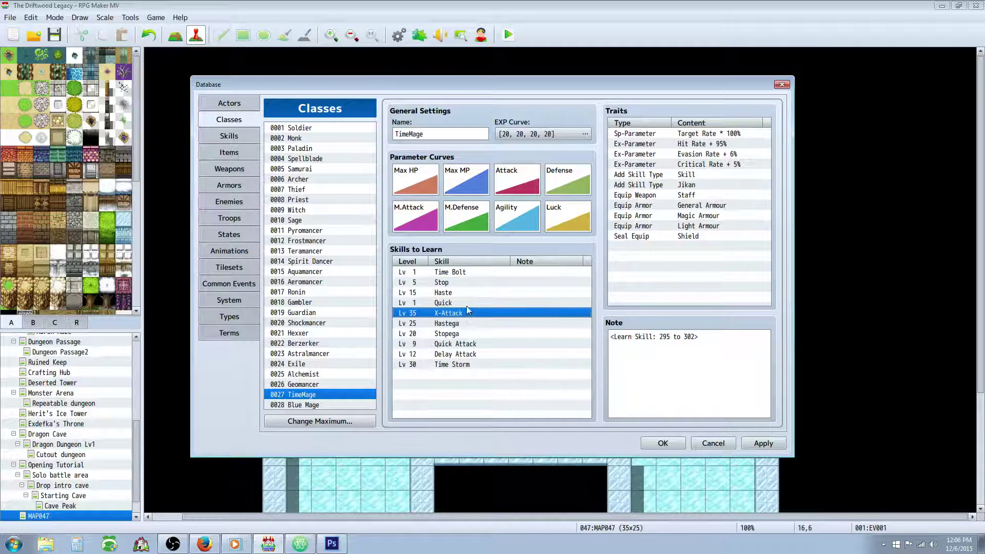
click(466, 303)
right_click(466, 303)
click(485, 308)
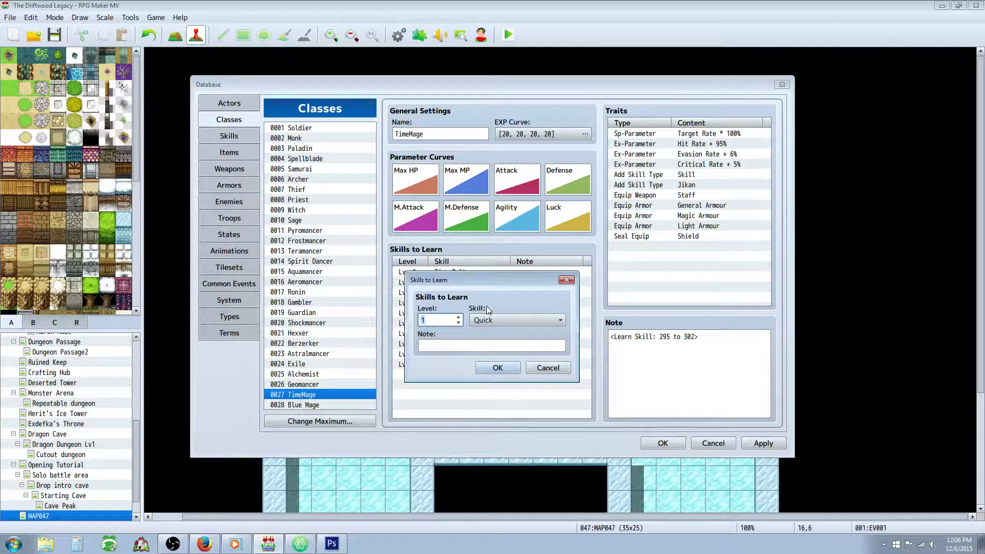
text(45)
click(497, 367)
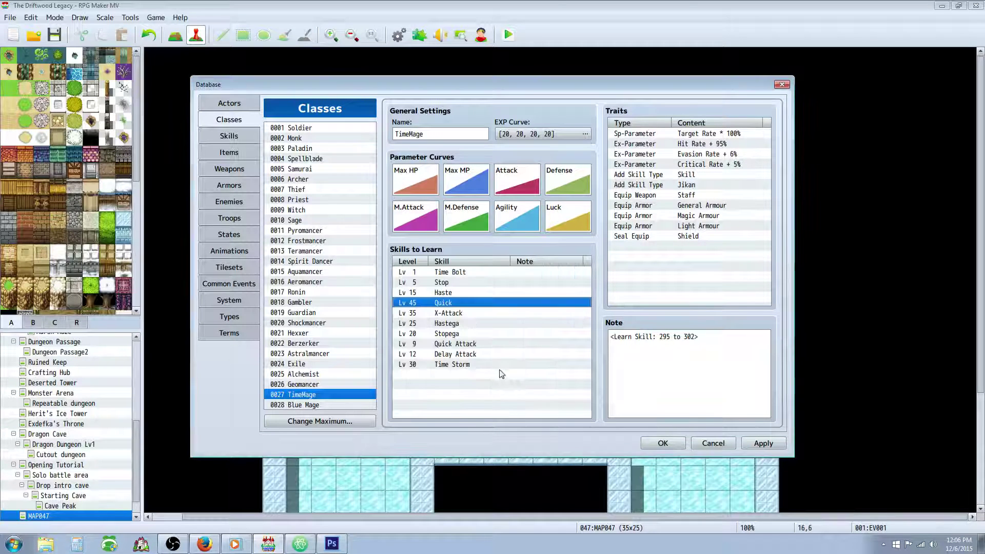
click(461, 335)
click(456, 274)
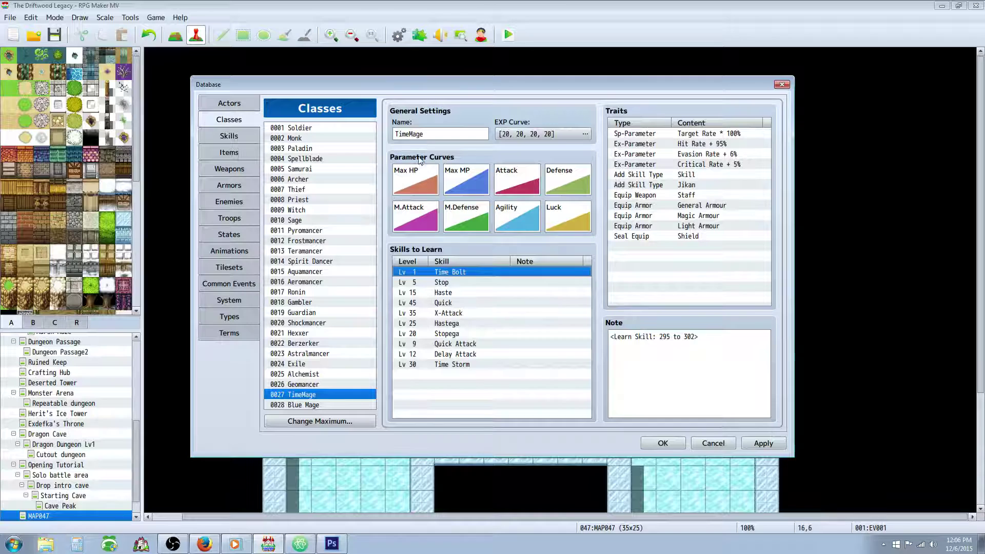
Apply quick setting C to TimeMage's Max HP curve and quick setting A to its Max MP curve.
double_click(415, 177)
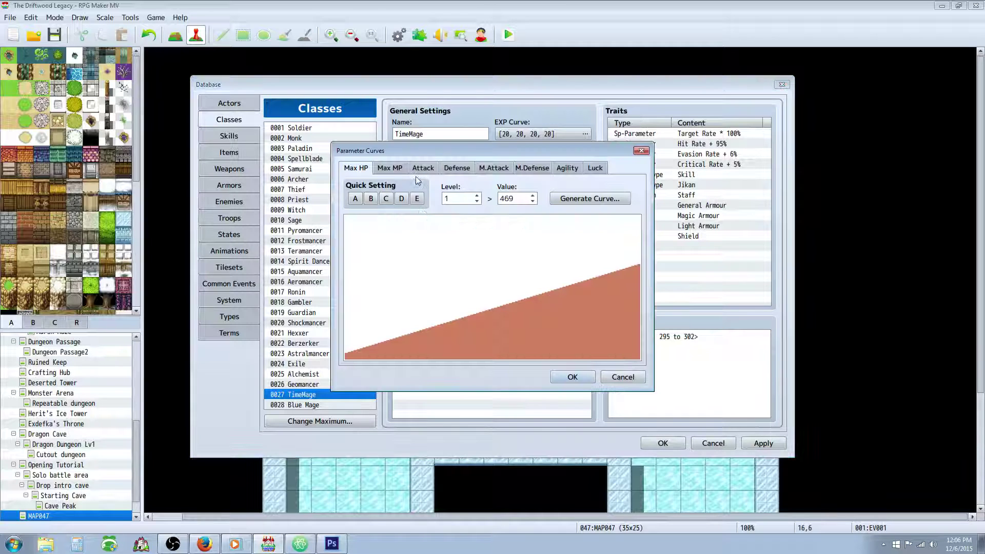
click(386, 199)
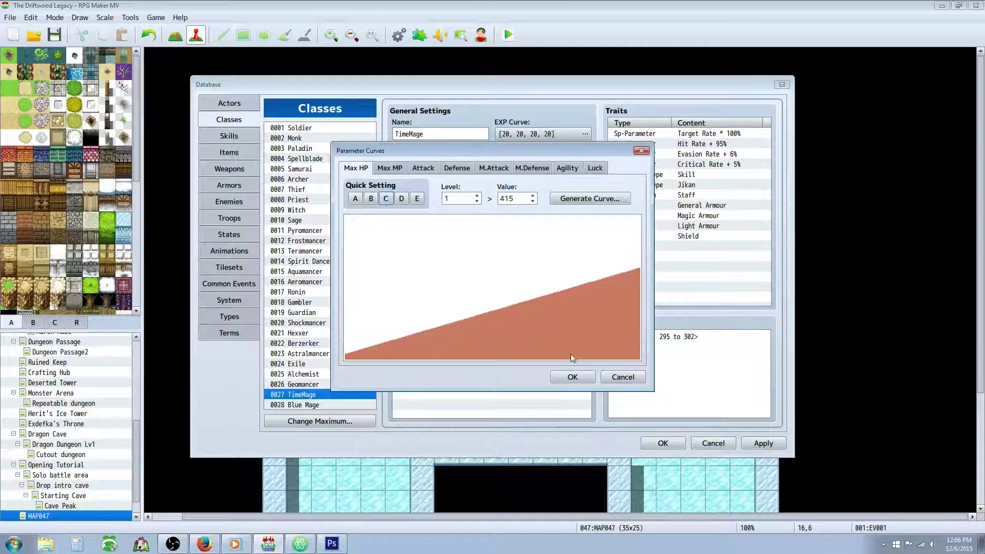
click(573, 377)
double_click(464, 176)
click(355, 198)
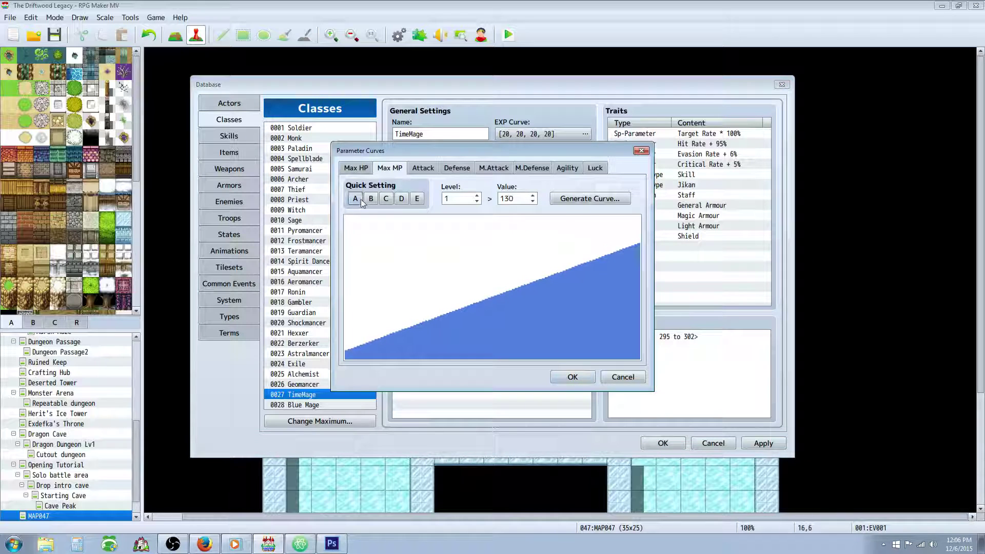
click(356, 199)
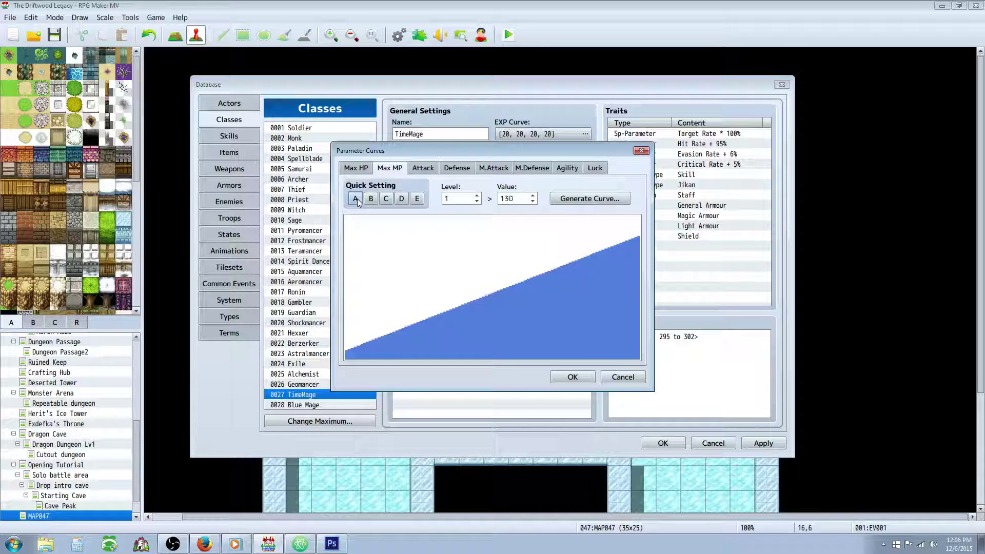
click(570, 378)
Apply quick setting D to TimeMage's Attack curve and quick setting C to its Defense curve.
double_click(508, 174)
click(401, 198)
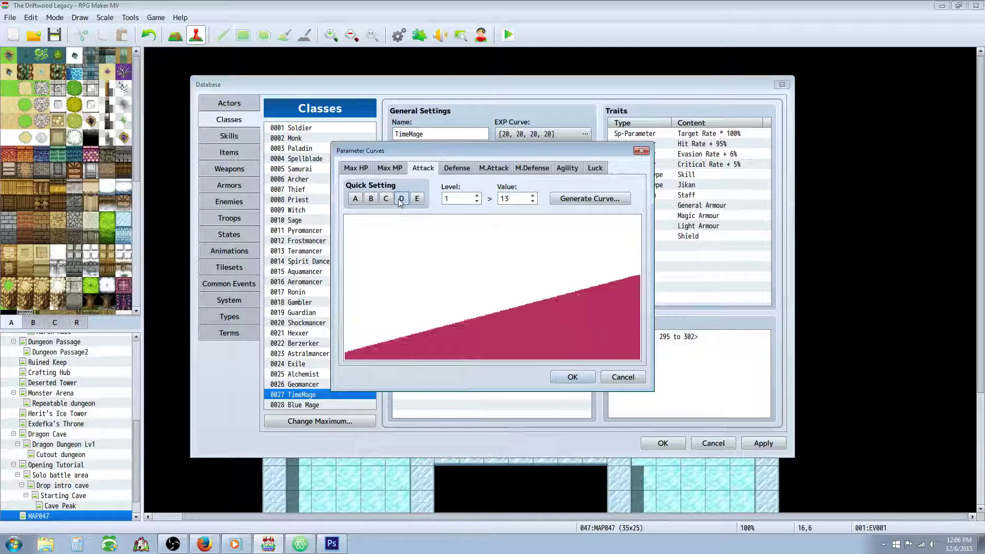
click(401, 198)
click(572, 377)
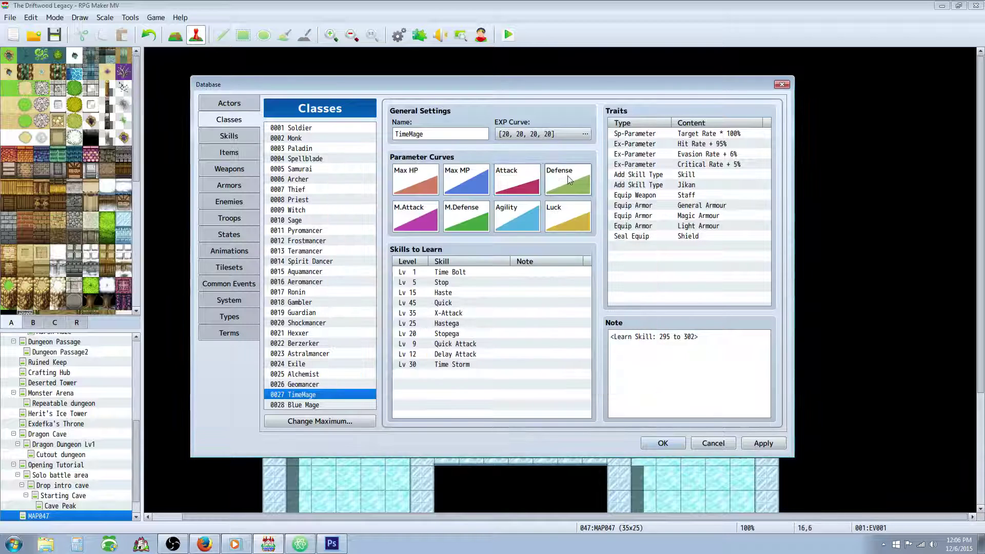
double_click(564, 174)
click(386, 198)
click(573, 377)
Apply quick setting B to TimeMage's M.Attack curve and quick setting C to its M.Defense curve.
double_click(416, 213)
click(386, 198)
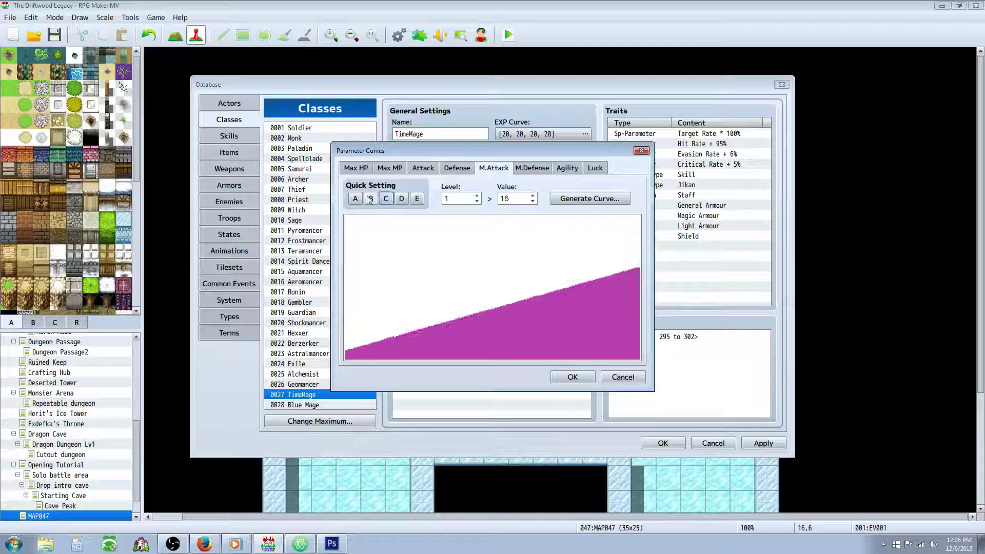
click(370, 198)
click(385, 198)
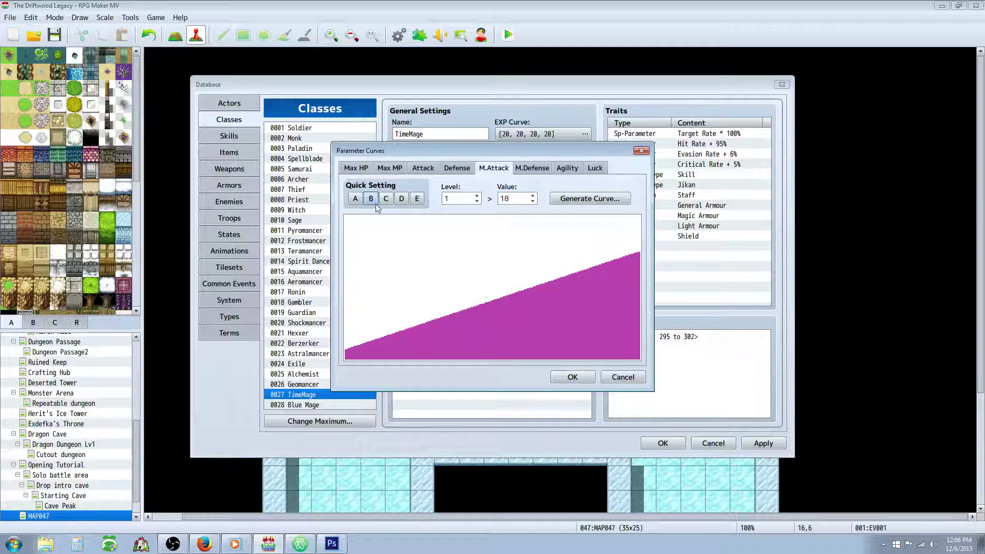
click(572, 377)
double_click(476, 209)
click(386, 199)
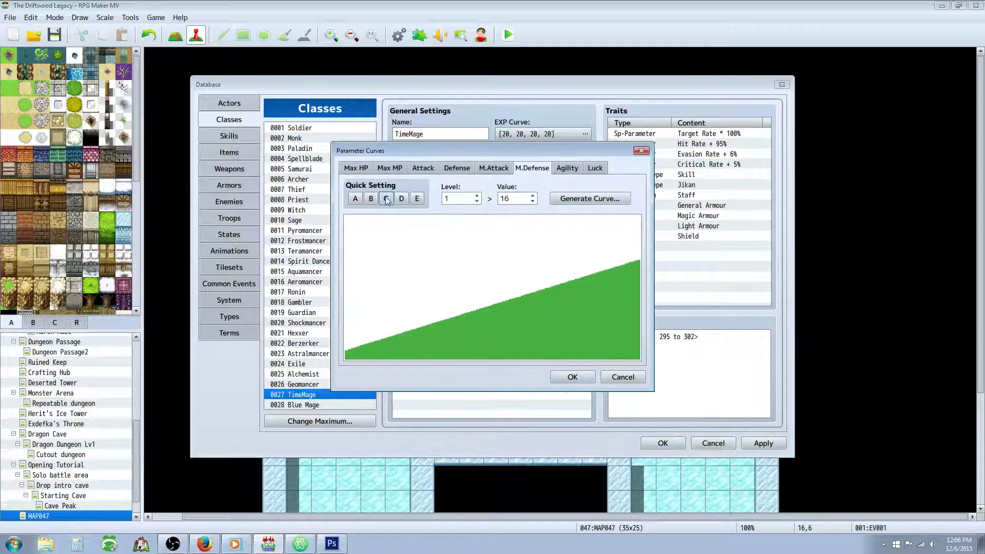
click(386, 198)
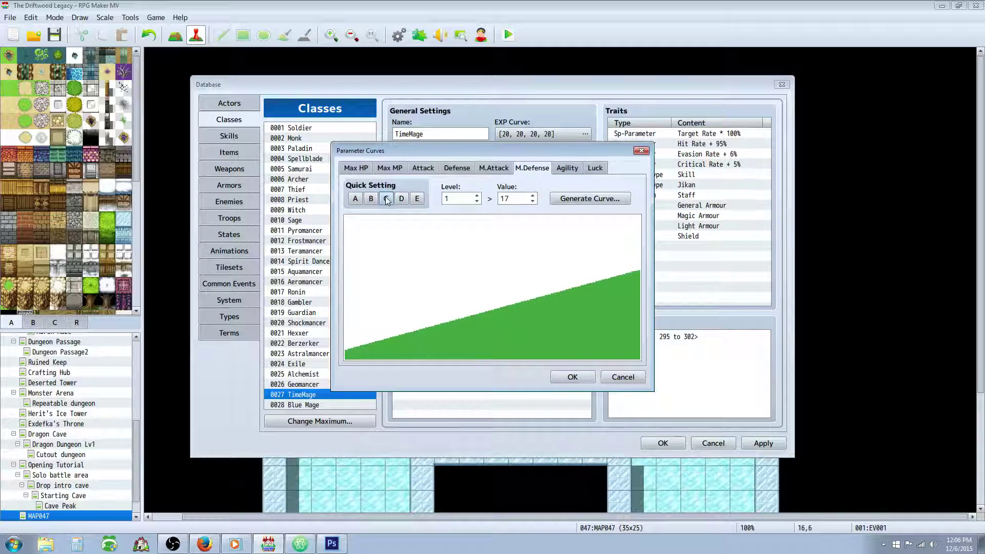
click(572, 377)
Apply quick setting A to TimeMage's Agility curve, regenerating it several times for a steeper slope.
double_click(517, 226)
click(356, 198)
click(356, 198)
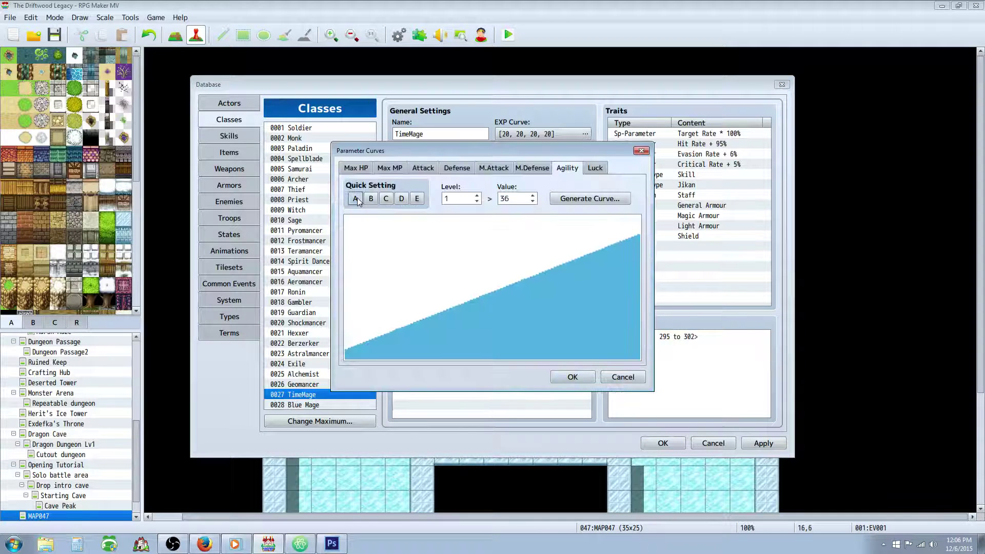
click(356, 198)
click(356, 198)
click(356, 198)
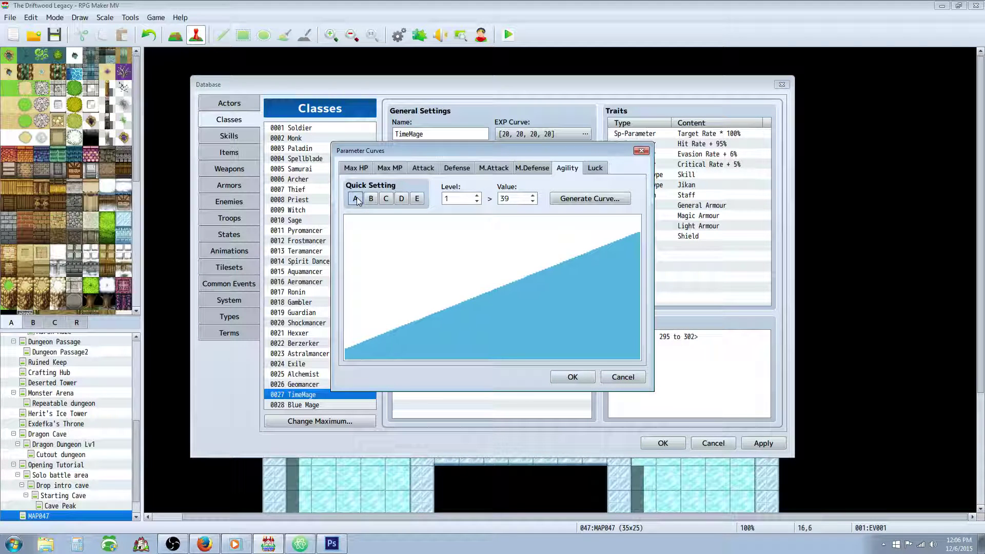
click(572, 377)
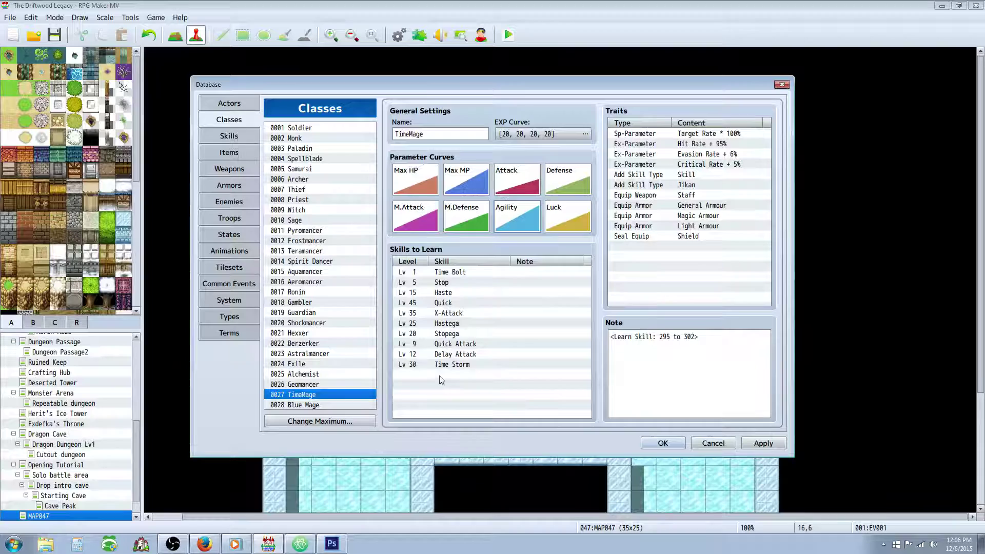
Apply quick setting D to TimeMage's Luck curve.
click(475, 376)
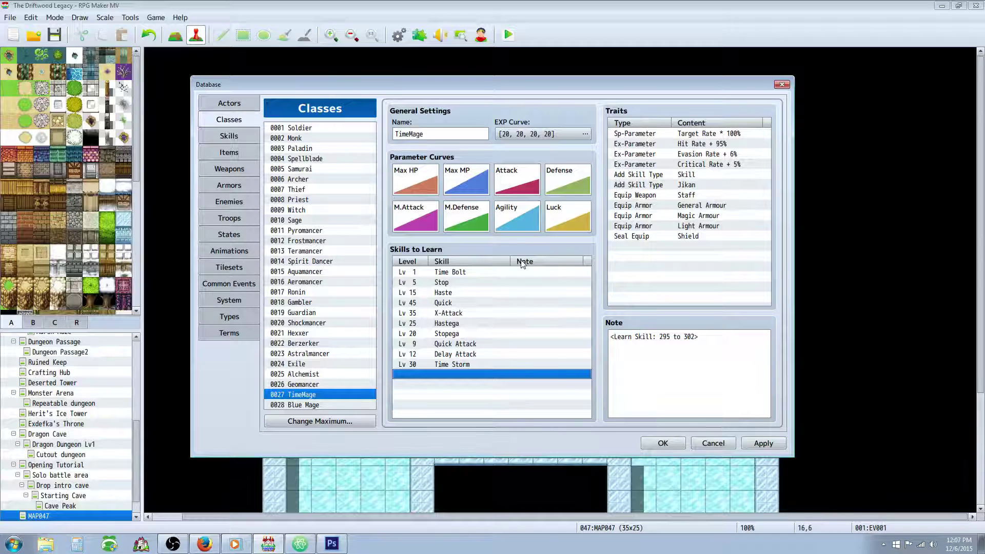
click(545, 222)
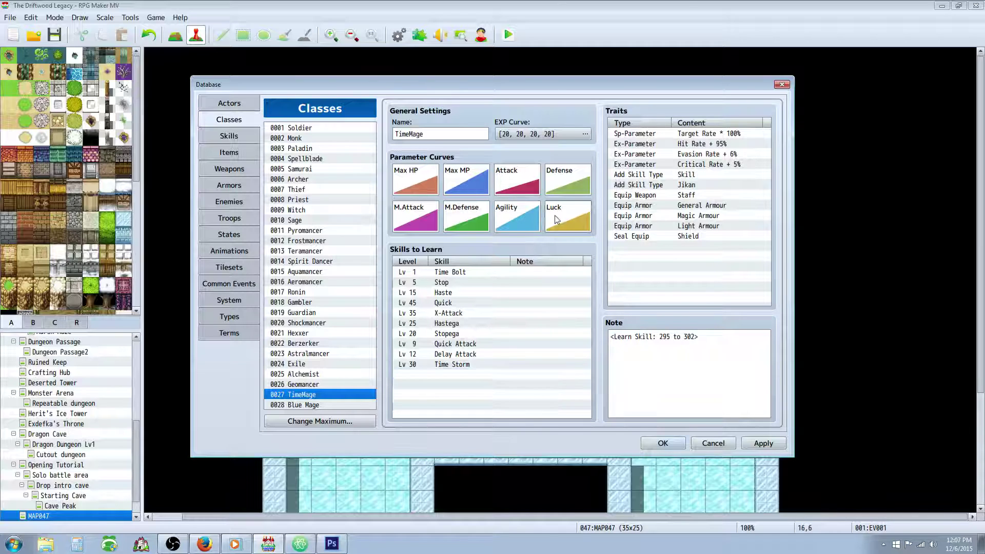
click(458, 314)
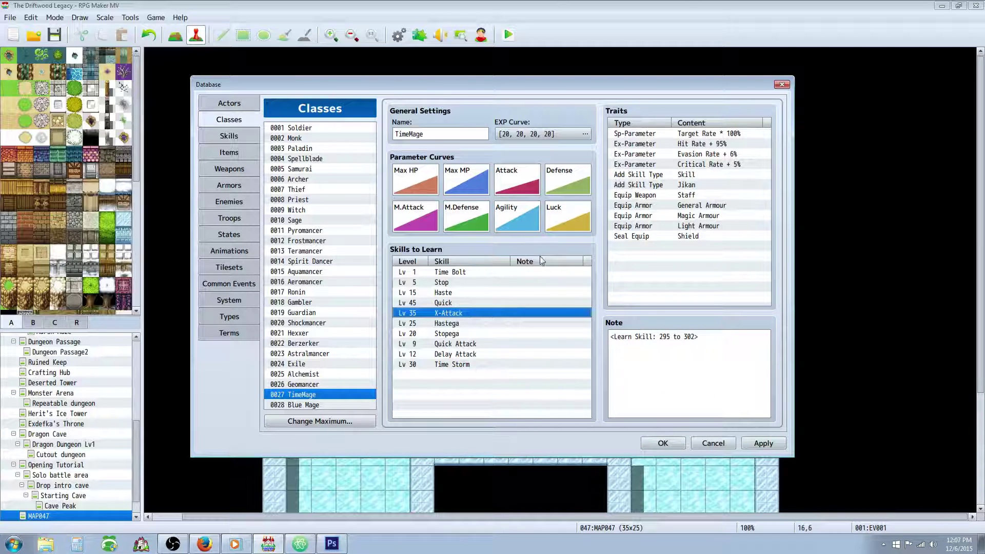
double_click(560, 216)
click(385, 199)
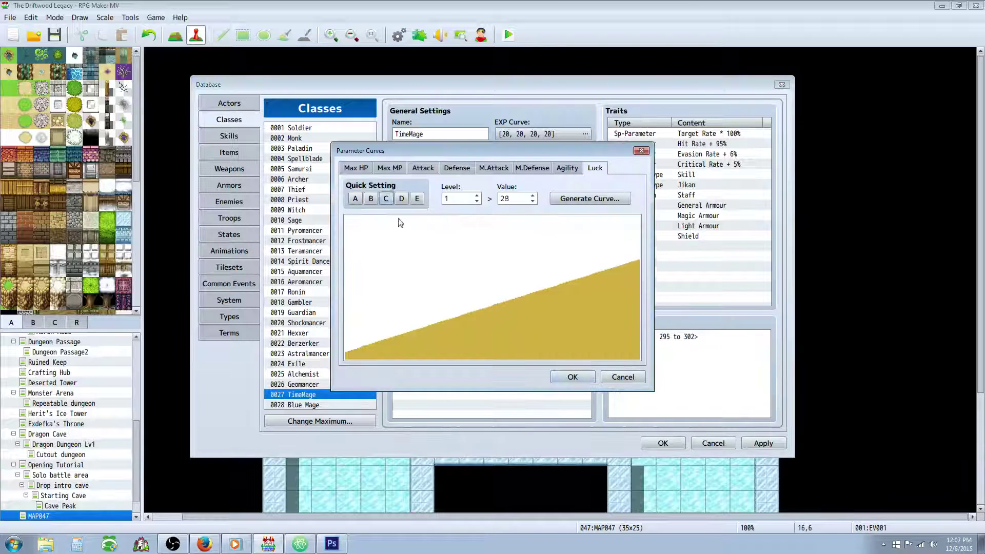
click(401, 198)
click(573, 377)
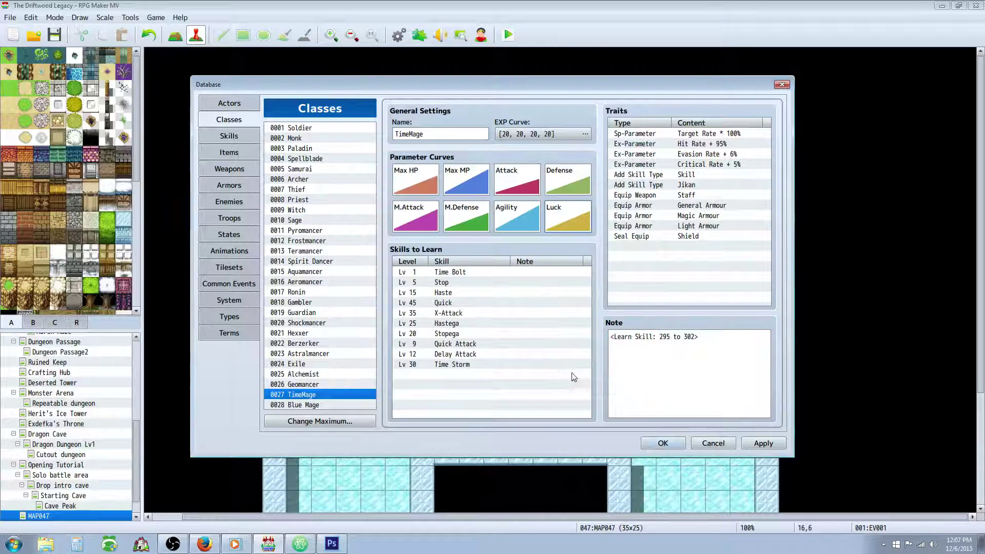
Examine the Time element, the Jikan skill type and the weapon types among the database's type definitions.
click(670, 195)
click(689, 165)
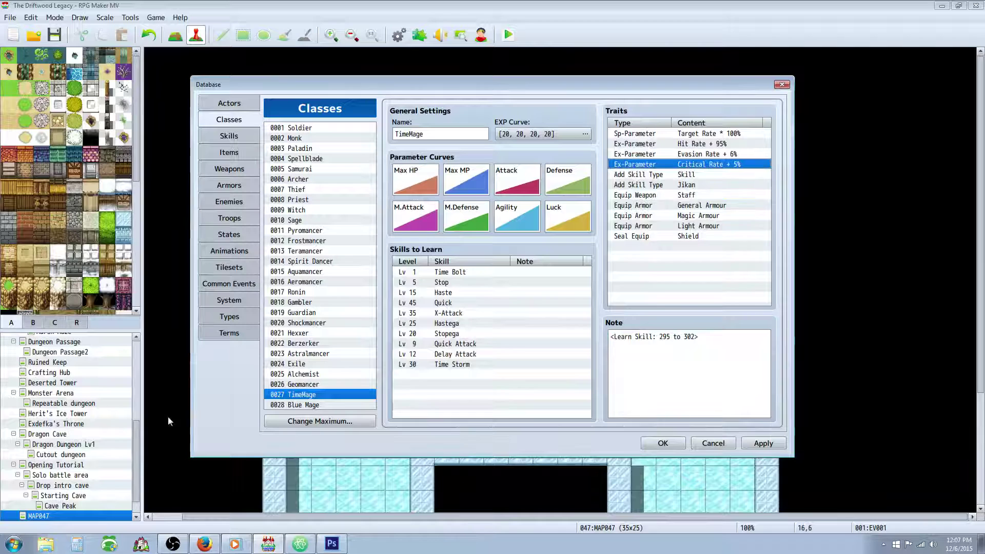
click(229, 316)
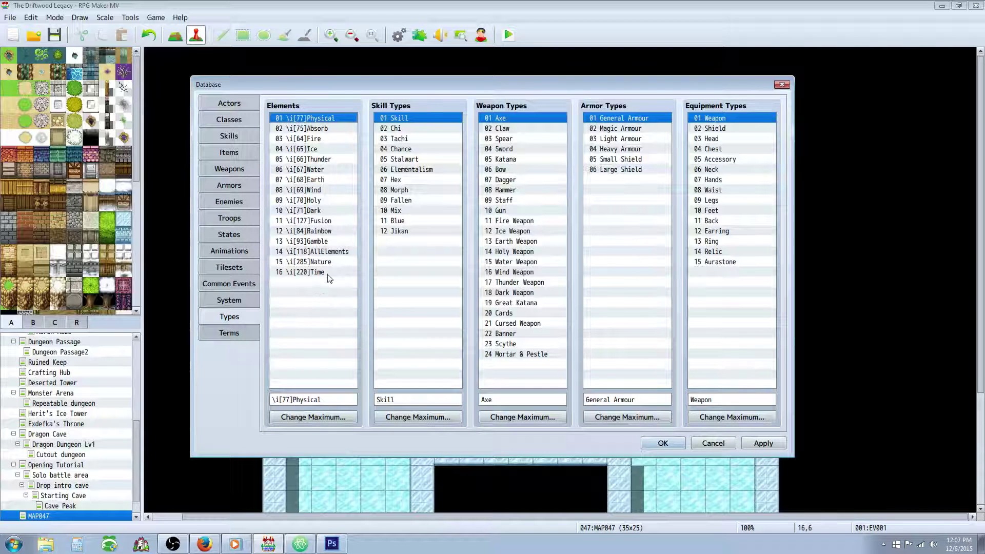
click(327, 274)
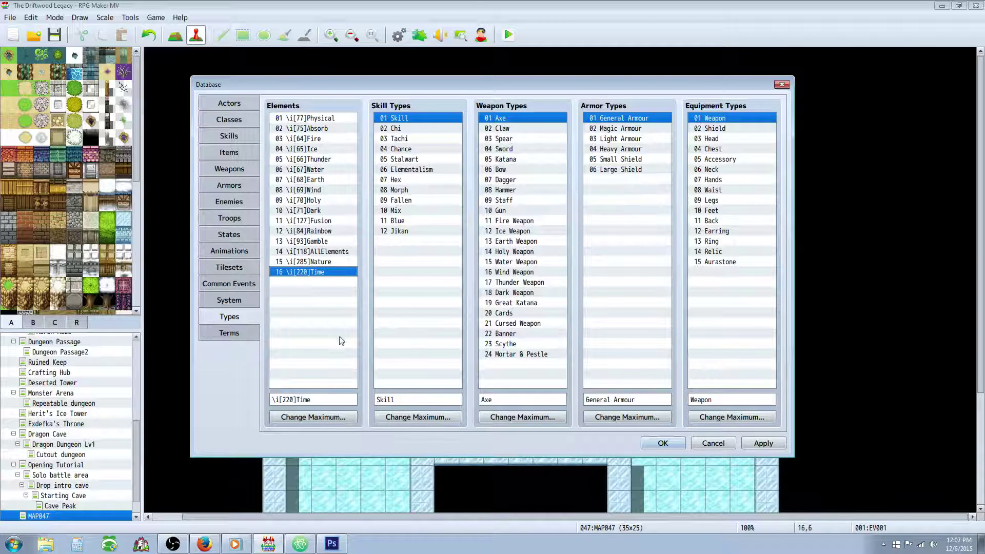
click(403, 232)
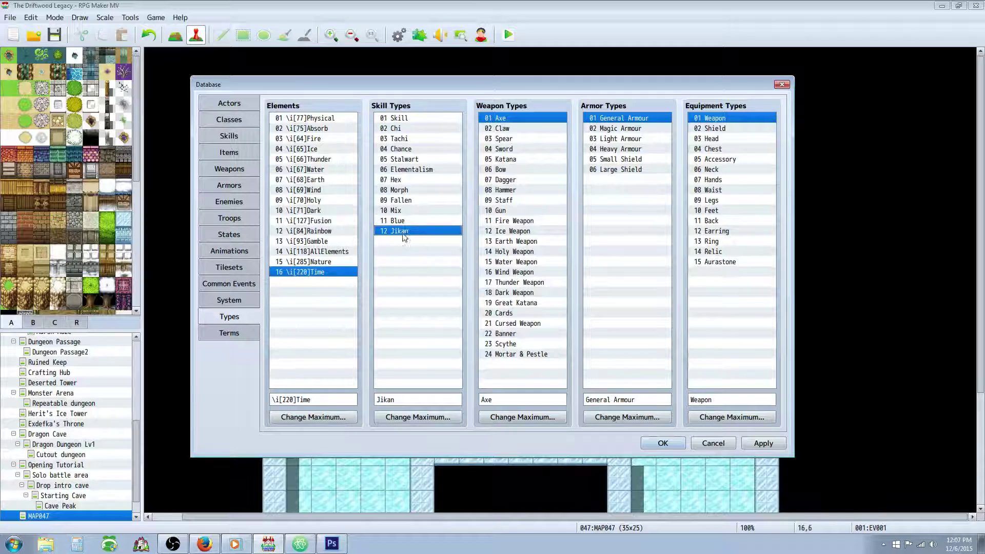
double_click(408, 230)
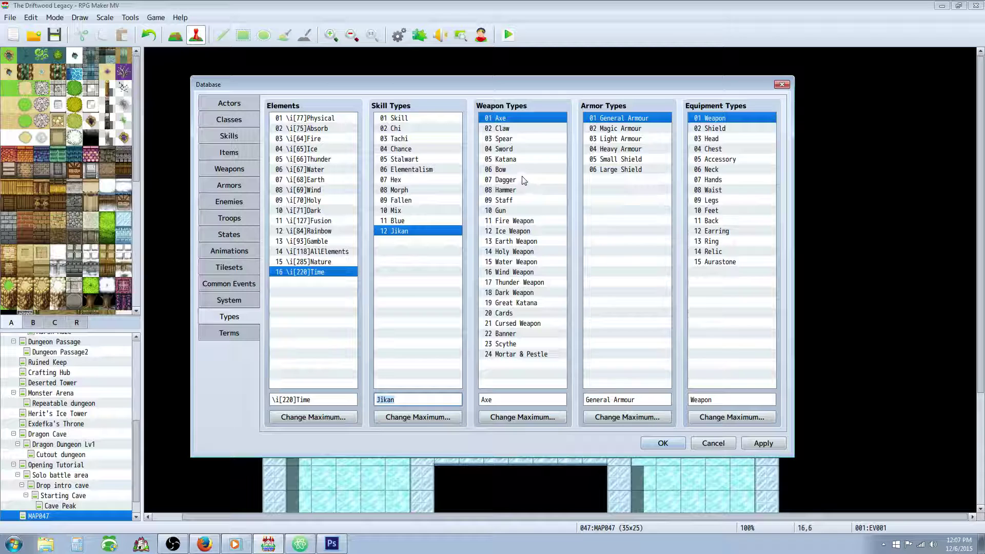
click(509, 333)
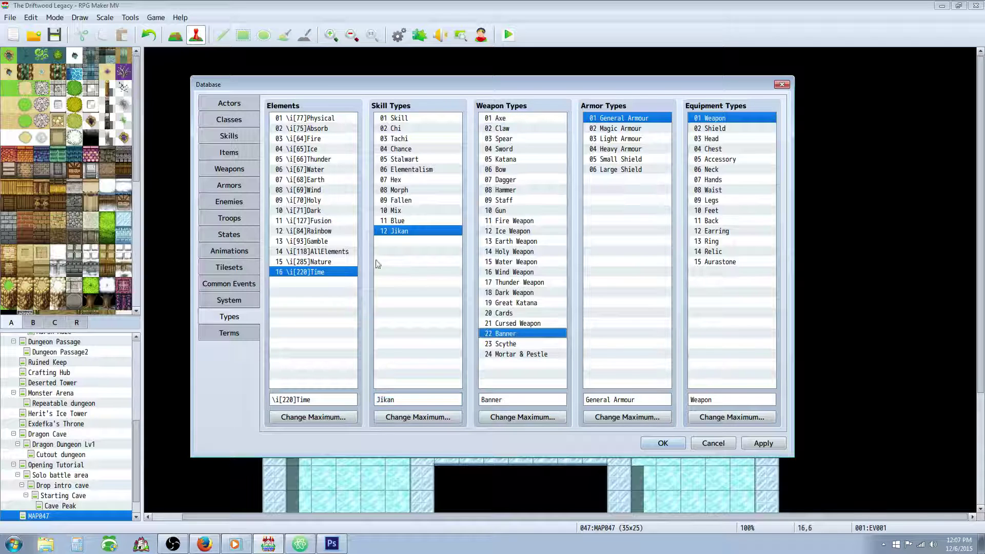
Return to the TimeMage class and review its weapon, armour, sealed shield, evasion and critical rate traits.
click(234, 154)
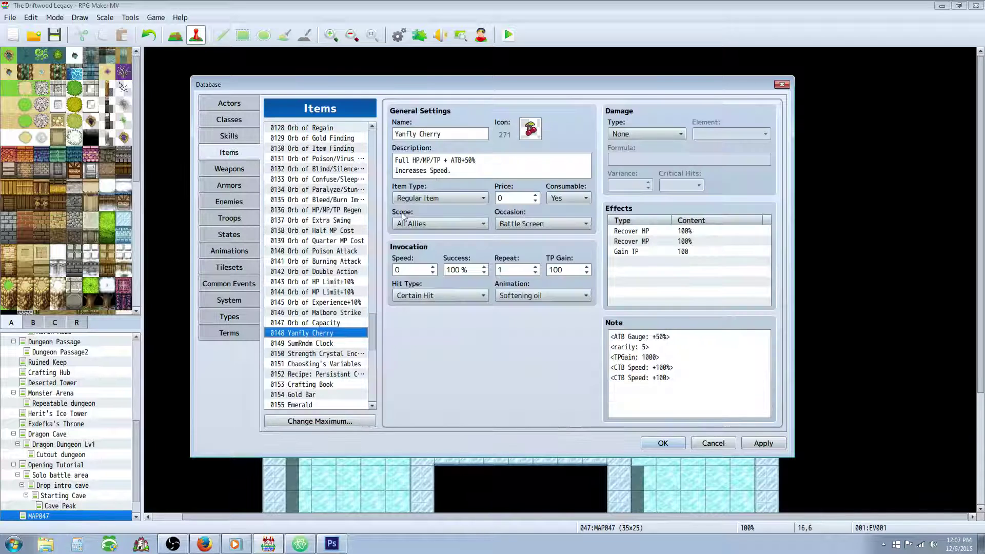
click(239, 135)
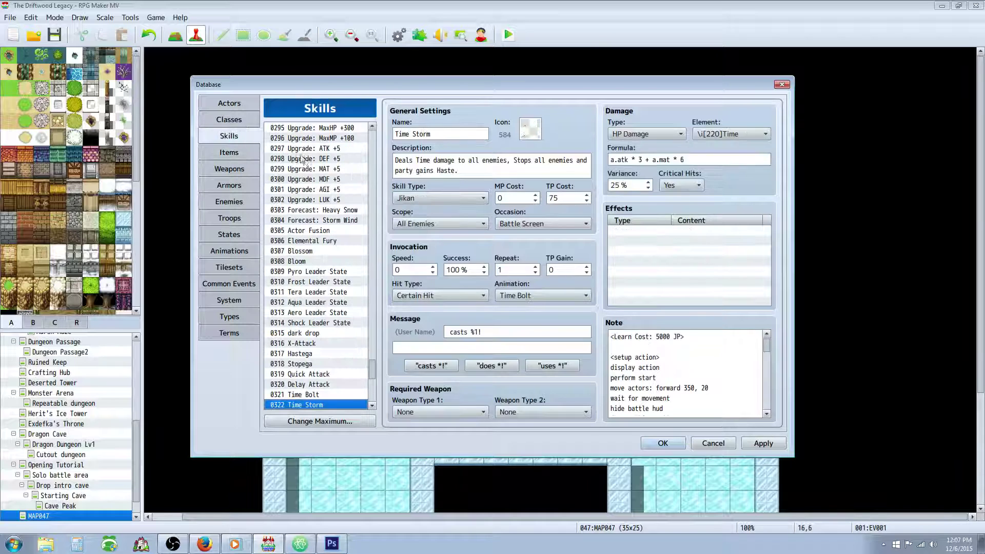
click(237, 120)
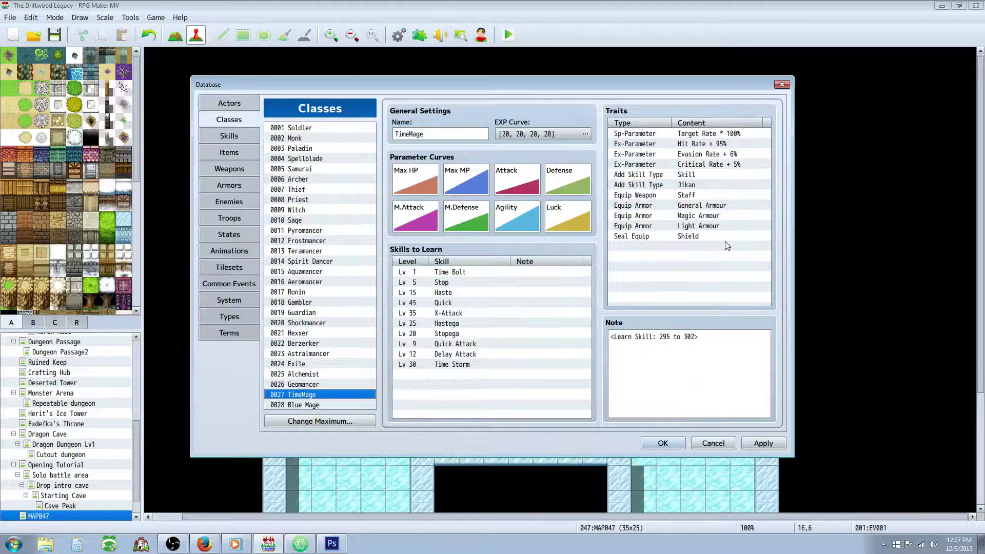
click(693, 236)
click(687, 205)
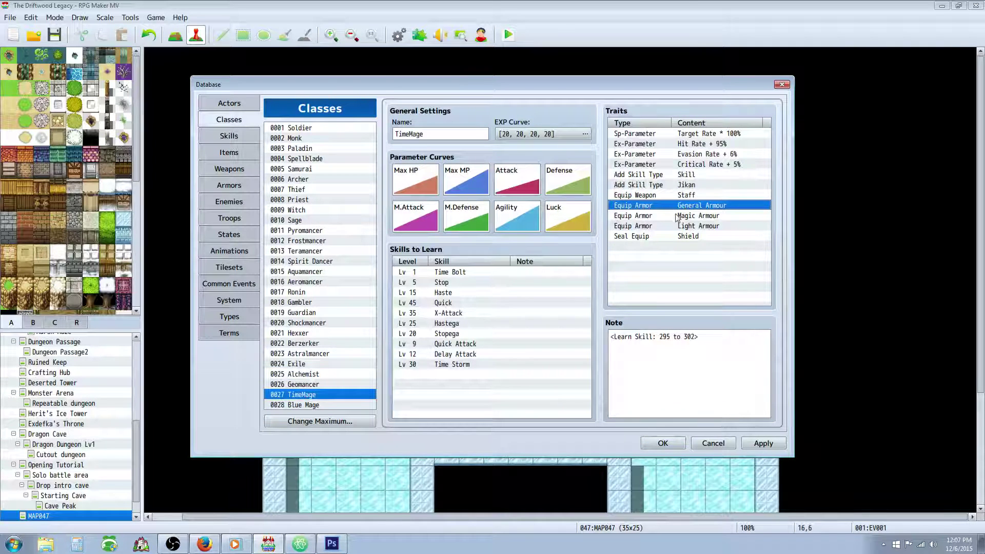
click(675, 216)
click(670, 226)
click(674, 195)
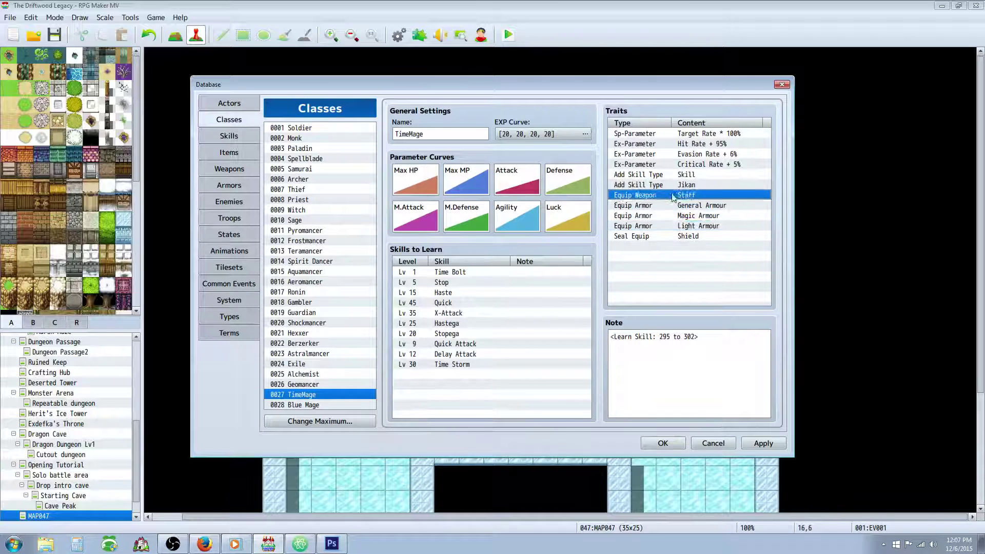
click(675, 237)
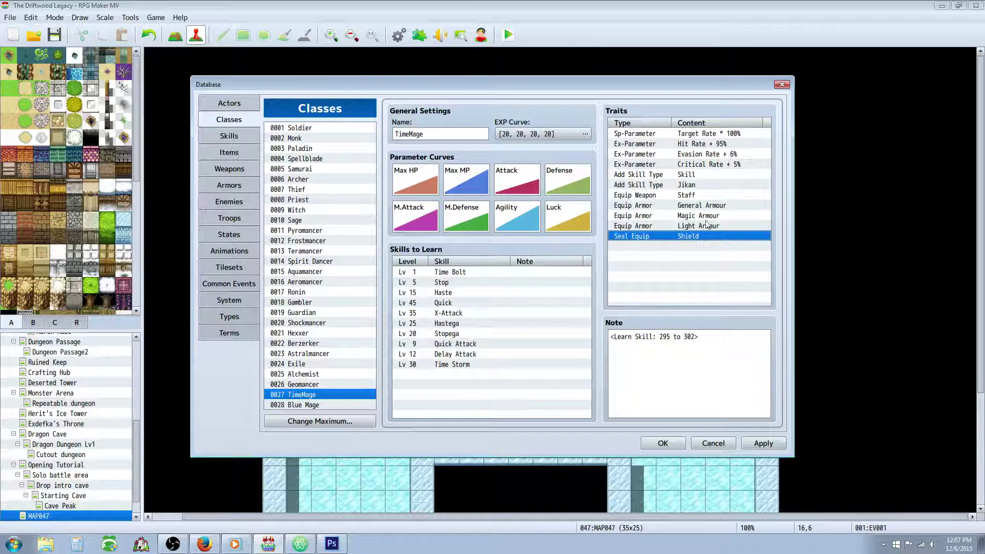
click(726, 155)
click(718, 165)
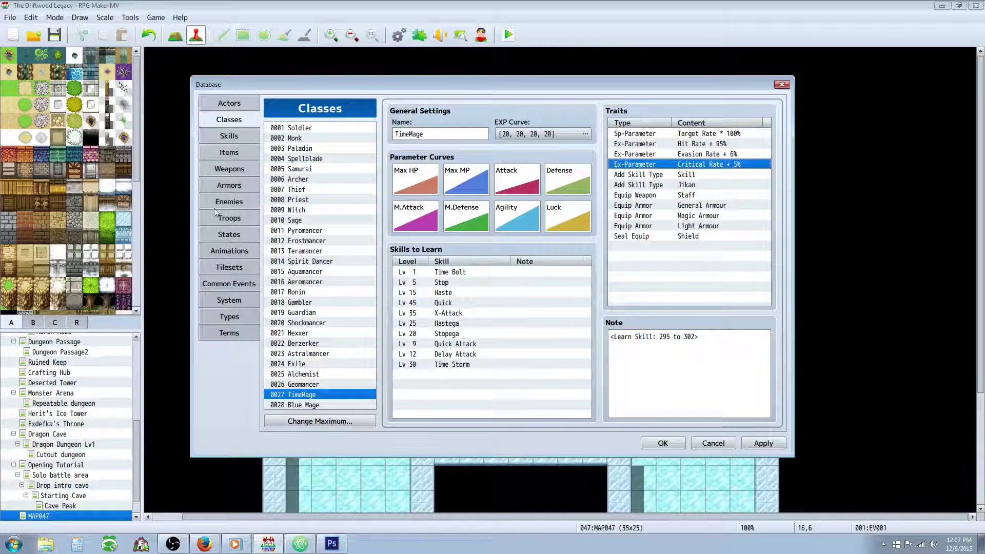
Find the Haste skill and check its Occasion options, keeping the choice at Always.
click(232, 140)
drag(369, 375, 374, 334)
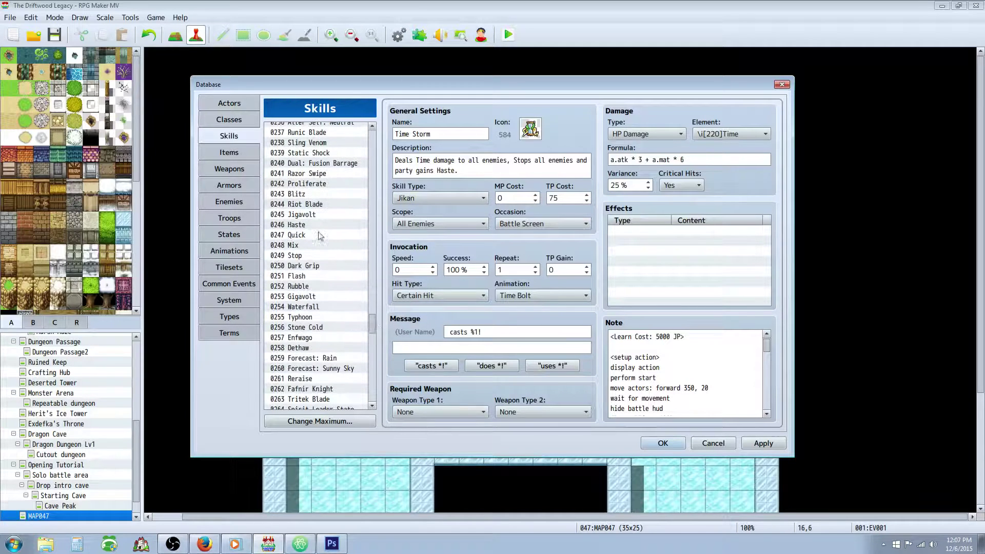
click(312, 226)
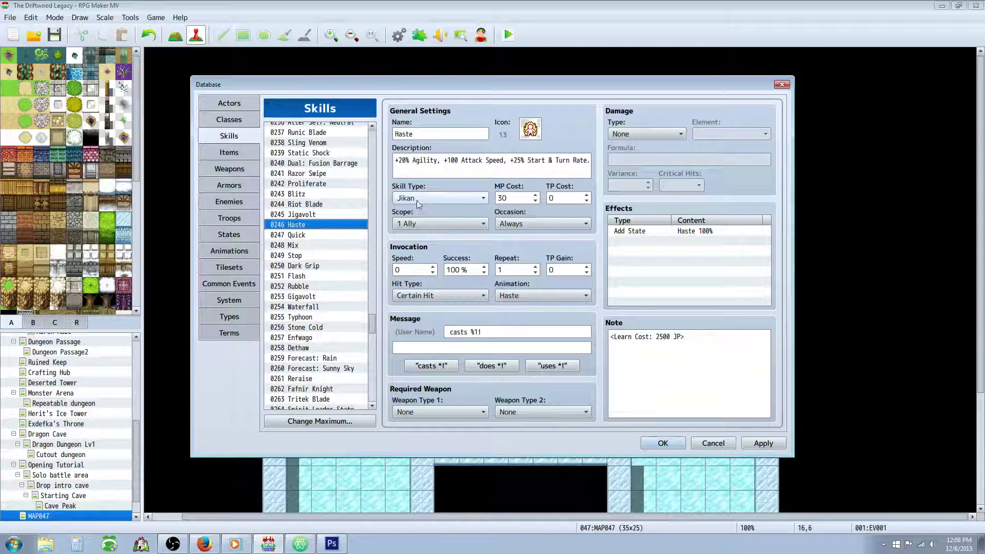
click(529, 226)
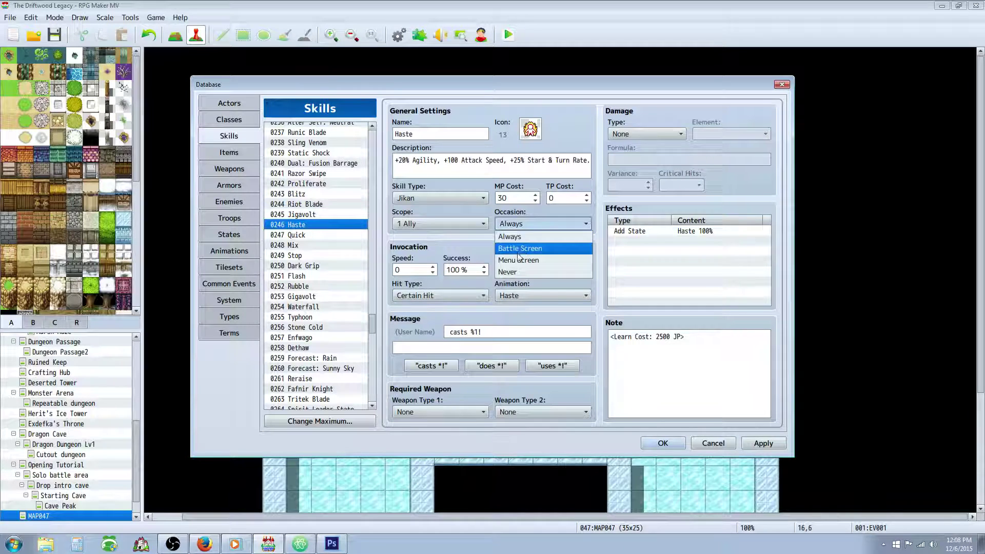
click(526, 236)
click(528, 224)
click(530, 239)
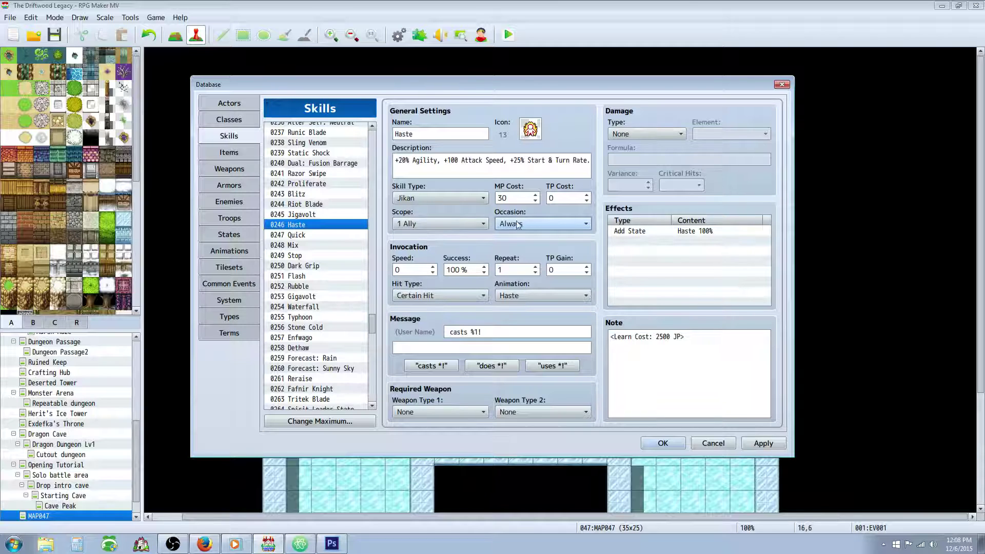
Review the Haste skill's Occasion, MP cost and Add State effect.
click(521, 221)
click(522, 229)
click(521, 197)
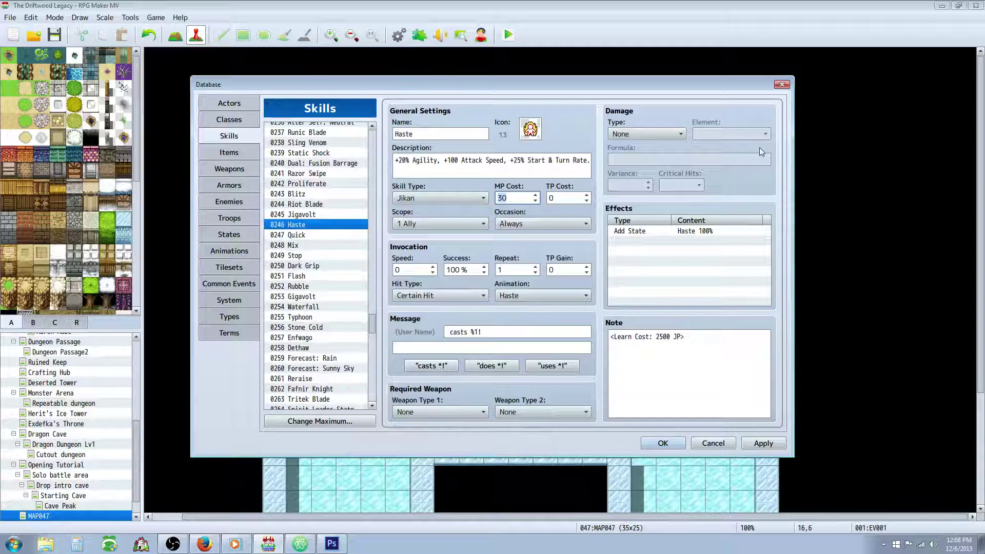
click(666, 231)
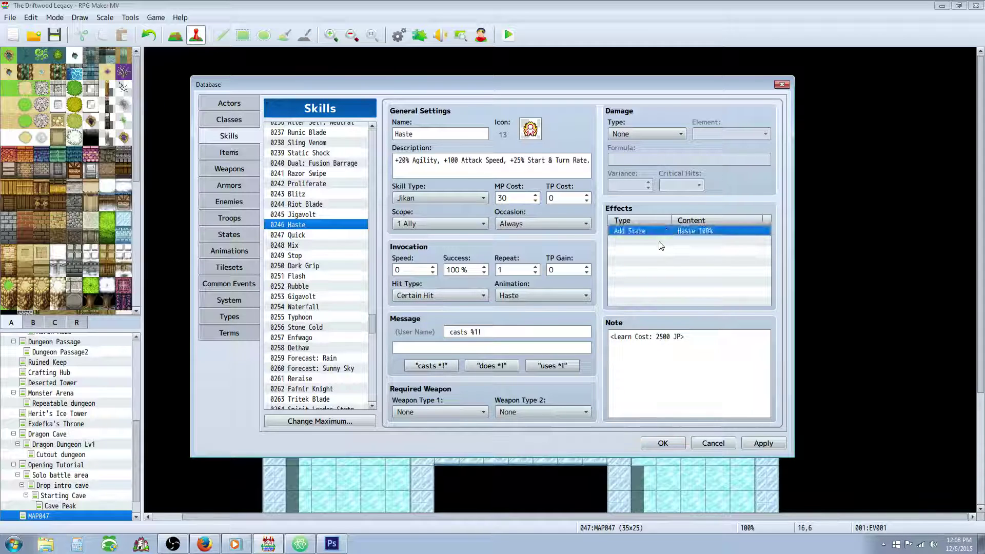
click(662, 241)
click(682, 231)
Compare the Haste, Quick and Stop skills, checking their MP costs, scopes, hit types and added states.
click(318, 236)
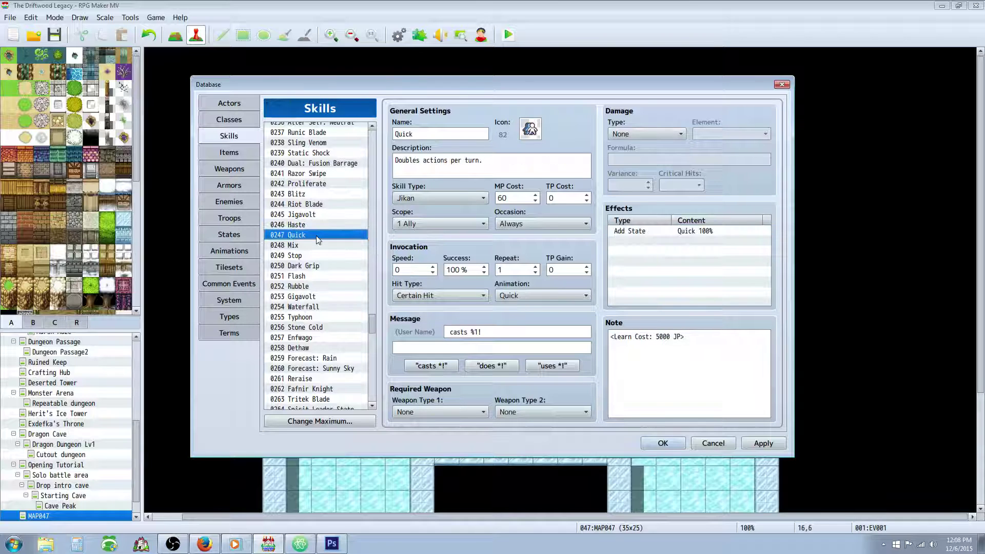
click(609, 237)
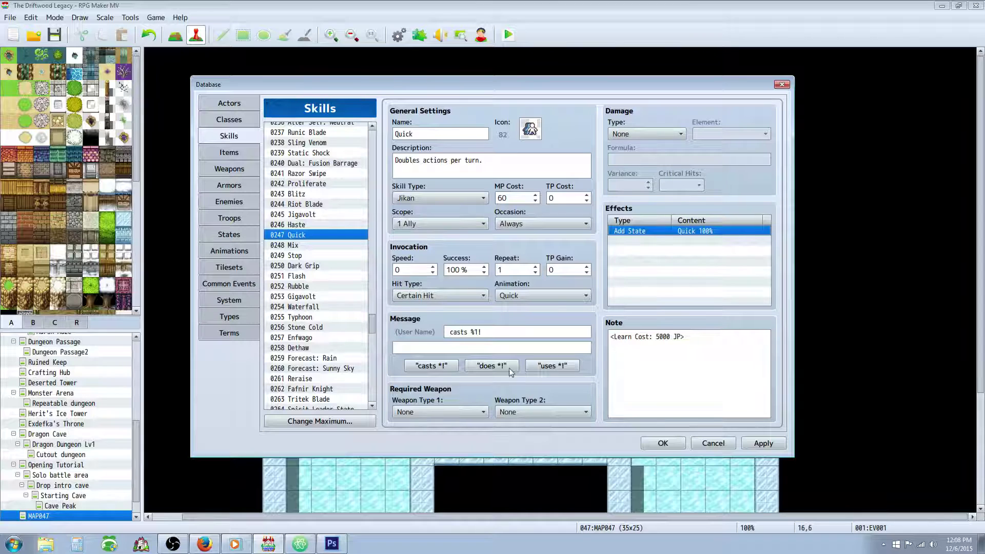
click(307, 256)
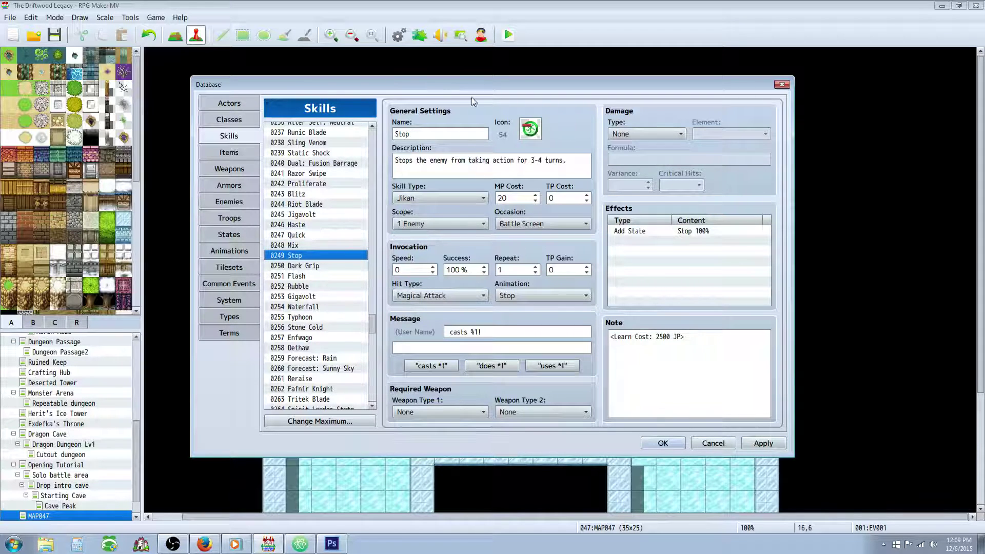
click(302, 235)
click(307, 226)
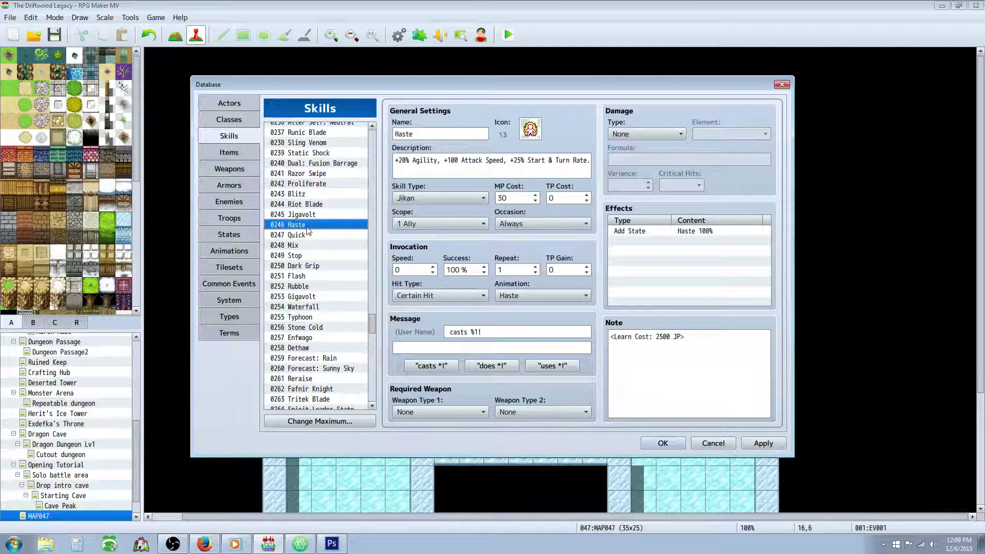
click(306, 235)
click(307, 256)
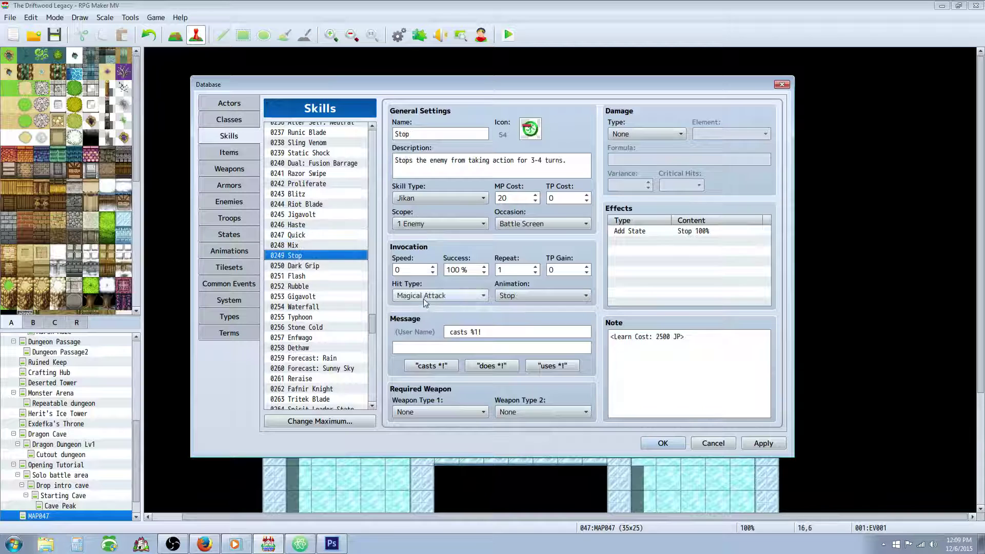
click(326, 227)
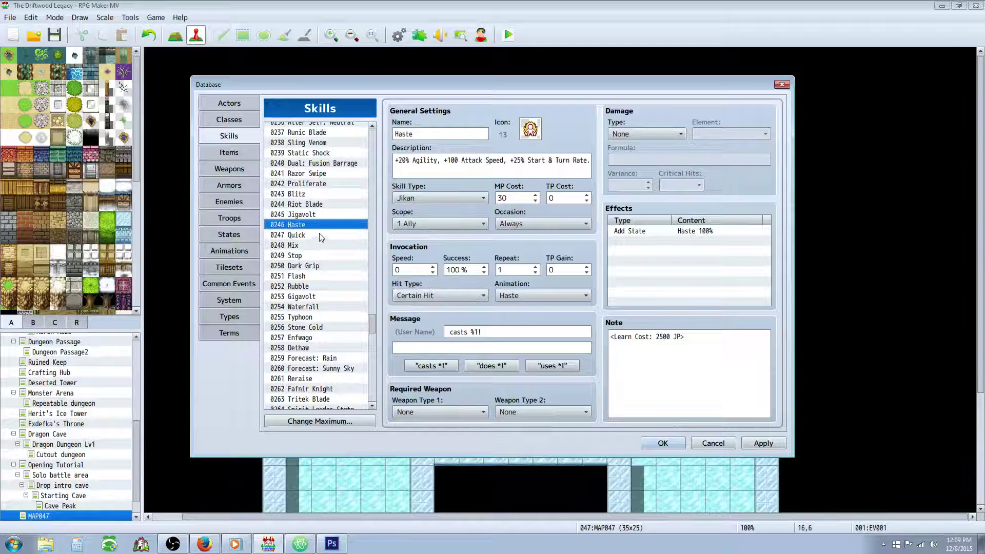
click(319, 234)
click(329, 225)
click(329, 235)
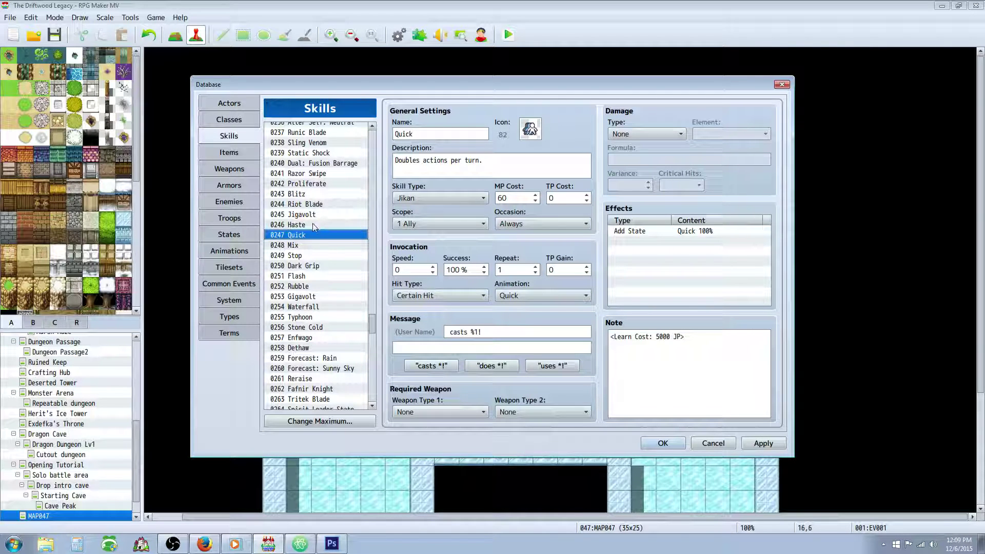
click(315, 256)
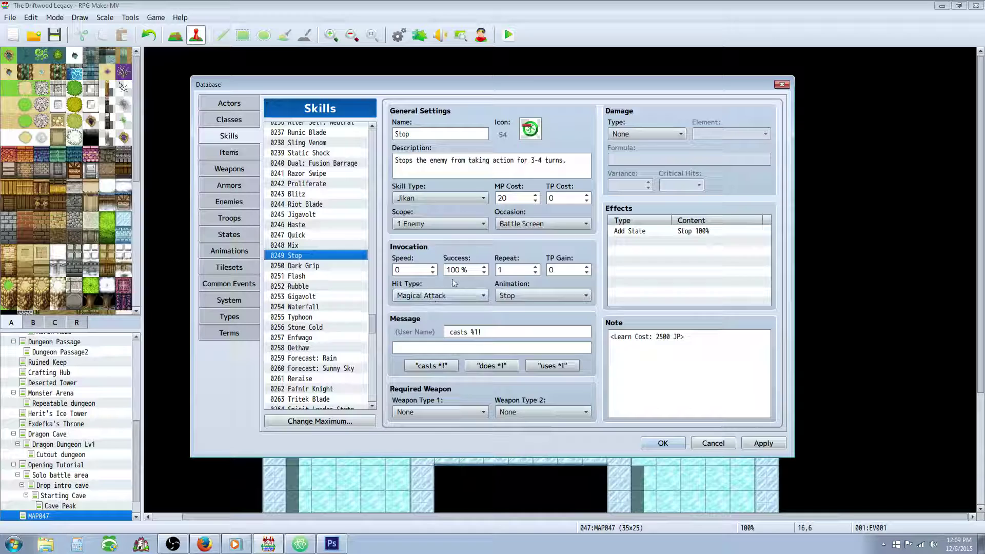
Inspect the Add State effect of the Stop skill without changing it.
click(645, 232)
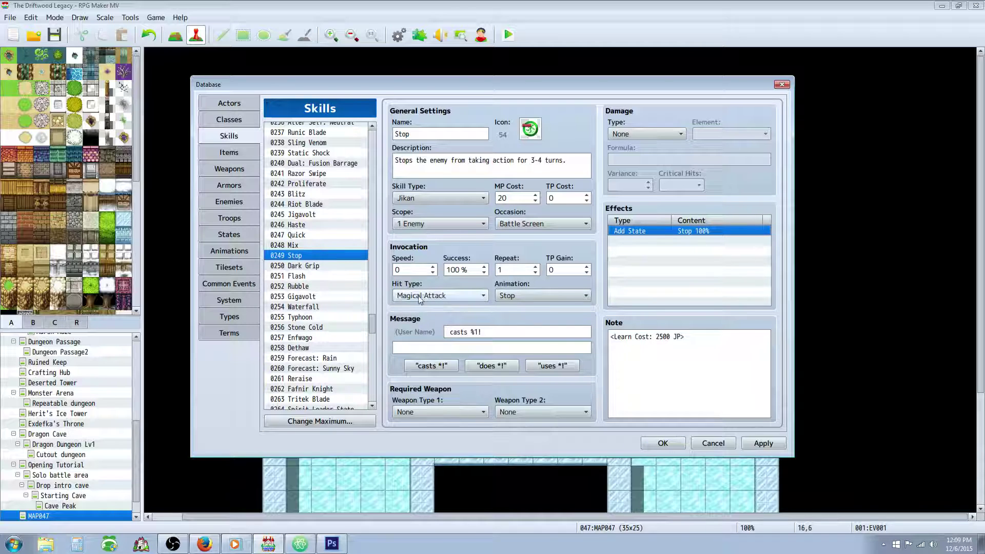
right_click(674, 231)
click(644, 250)
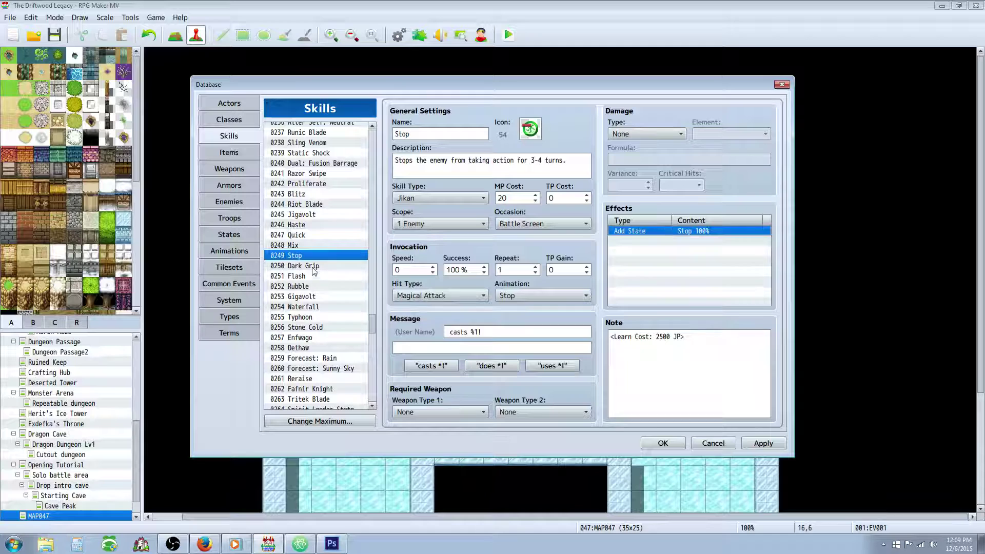
Find the X-Attack, Hastega and Stopega skills and review their costs, scopes and added states.
drag(373, 314, 372, 367)
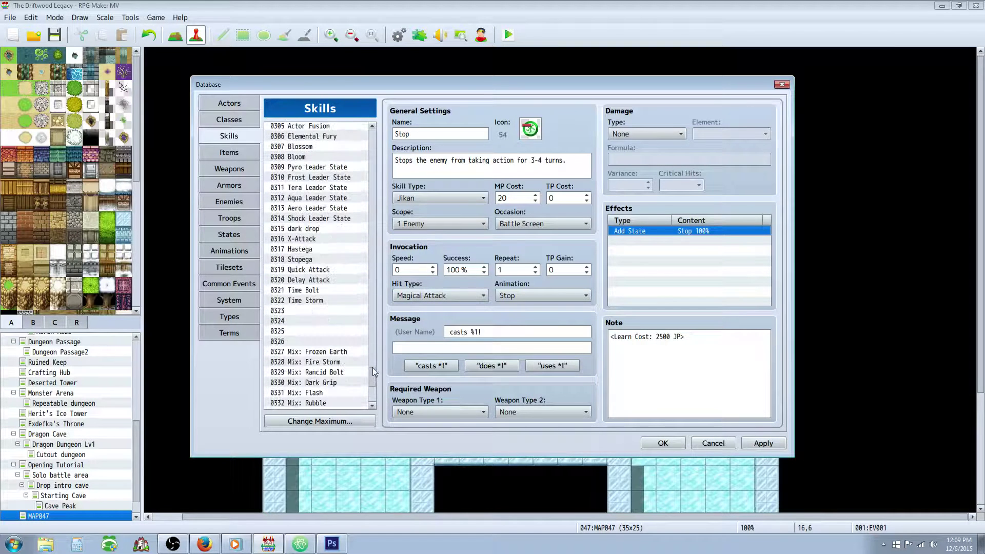
click(312, 240)
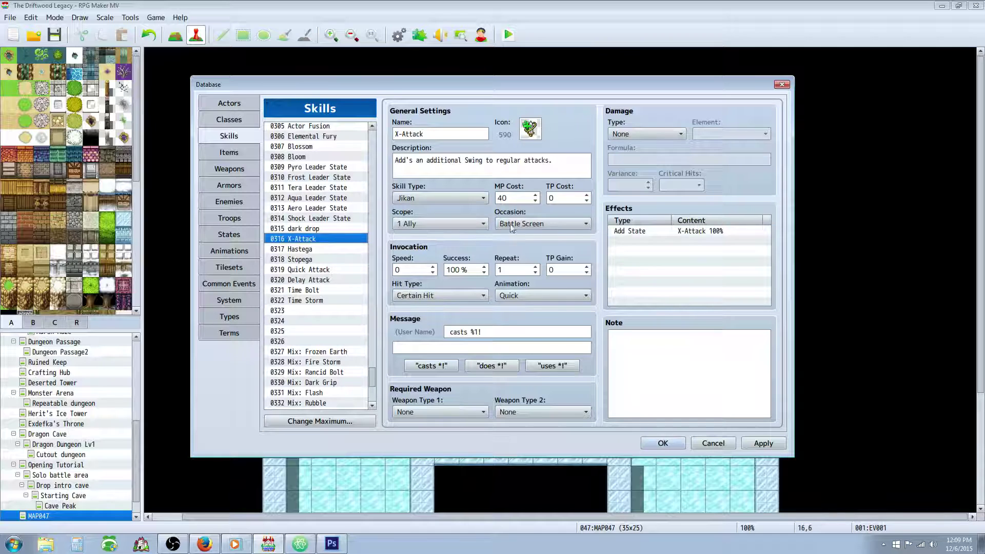
click(691, 231)
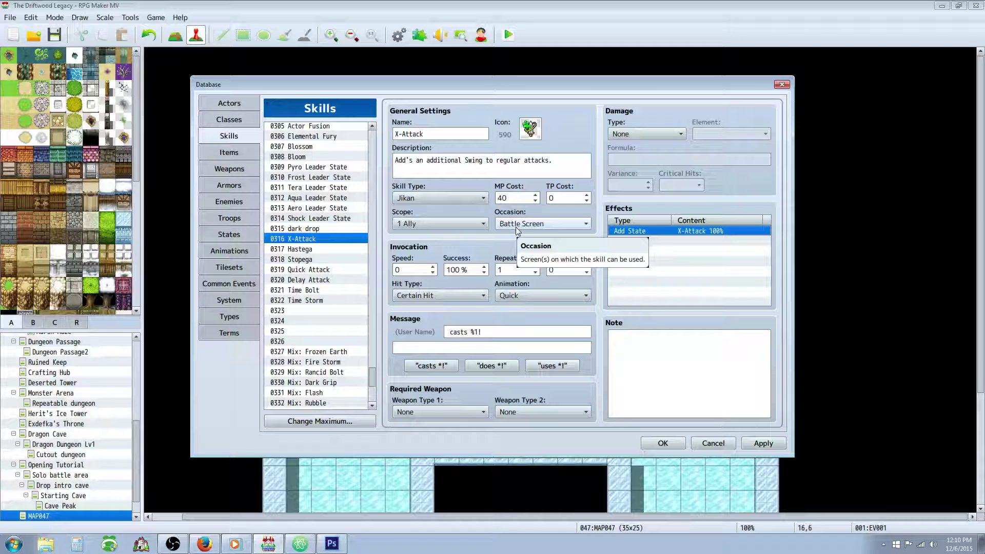
click(307, 249)
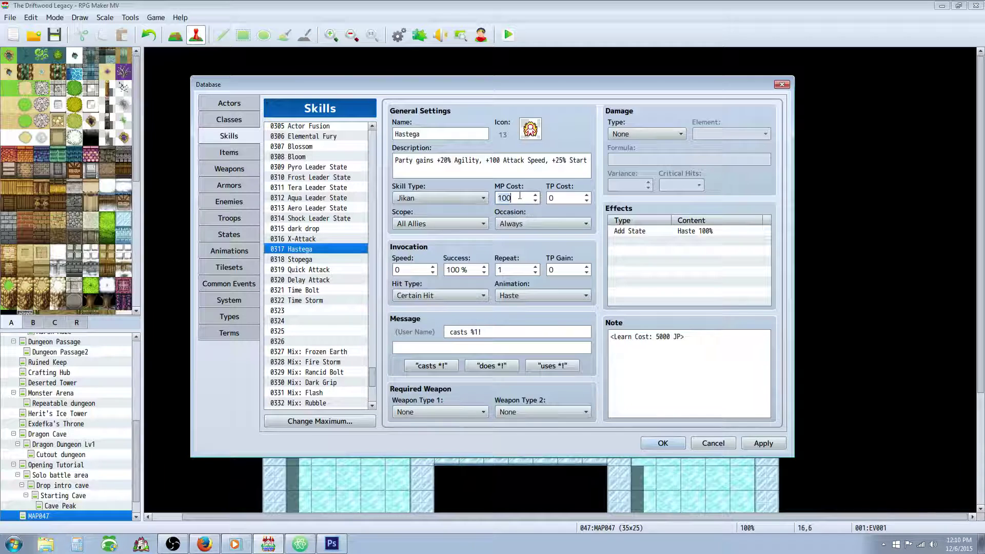
click(316, 259)
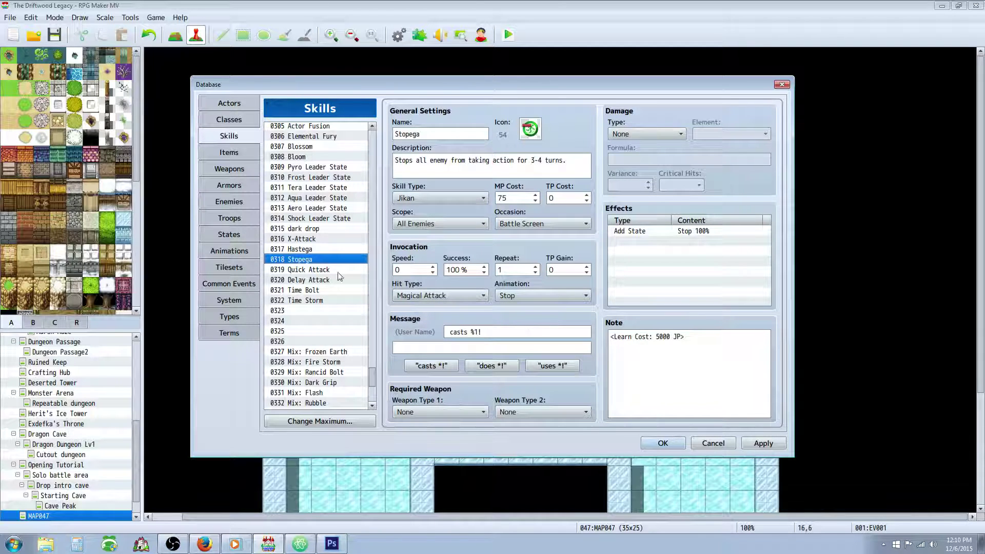
Change the After CTB percentage in the Quick Attack skill's description to +50%.
click(317, 271)
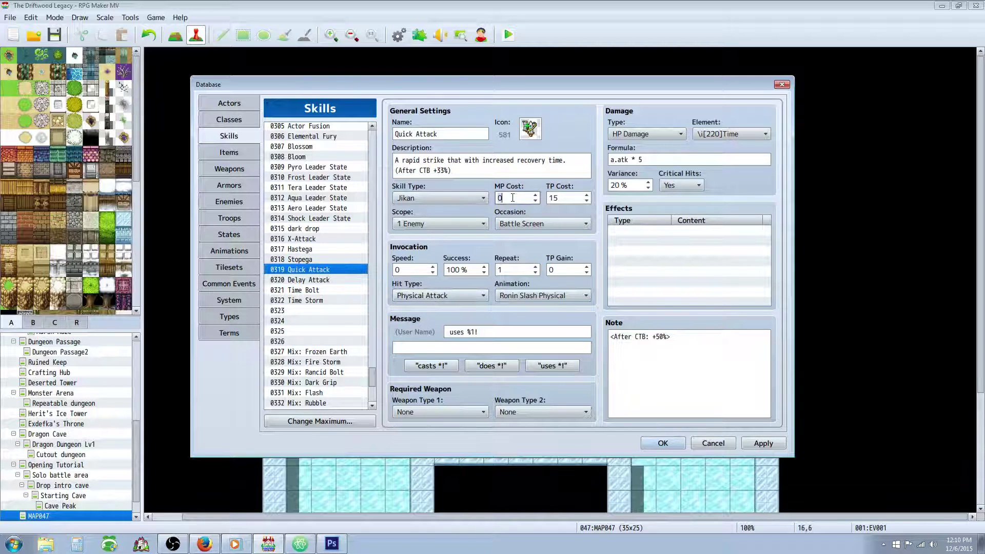
click(310, 259)
click(310, 270)
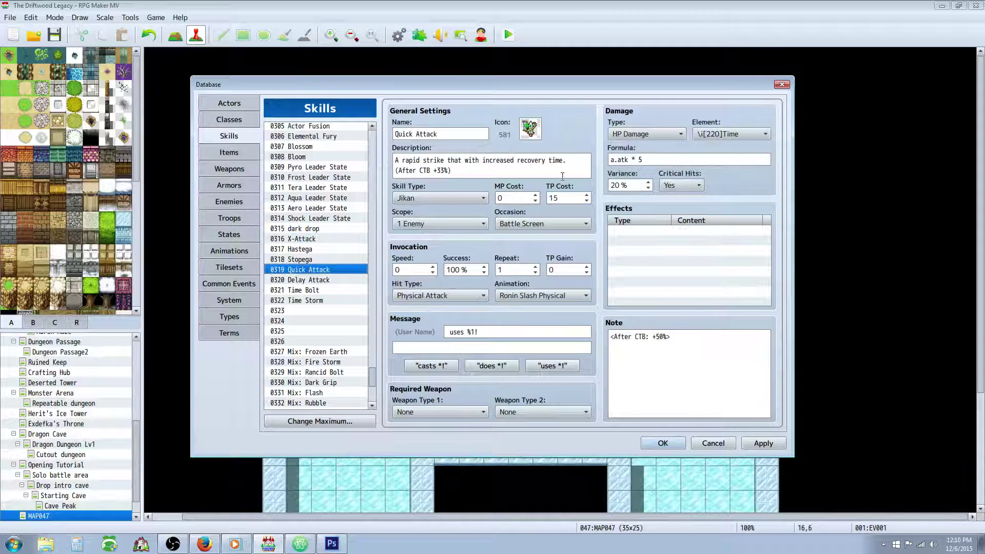
click(649, 160)
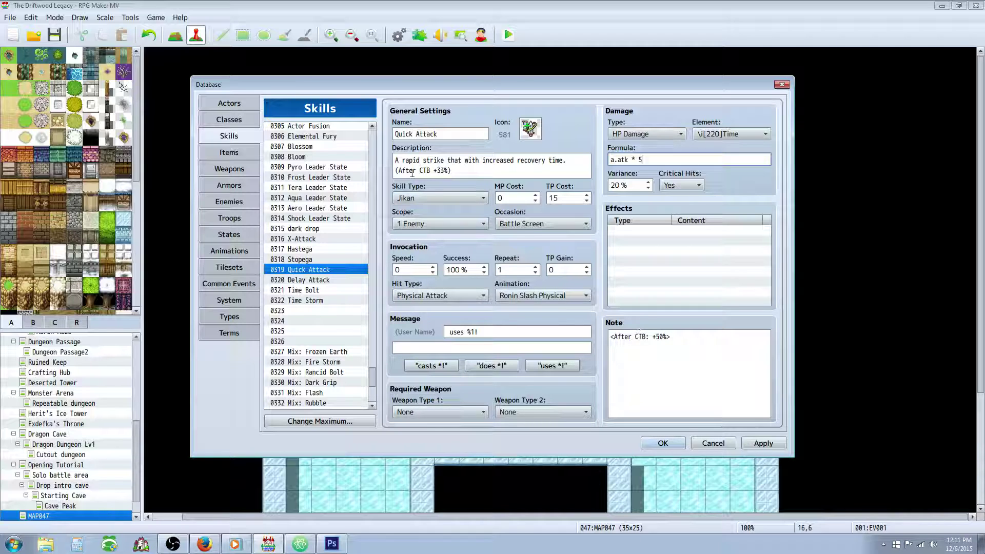
click(445, 171)
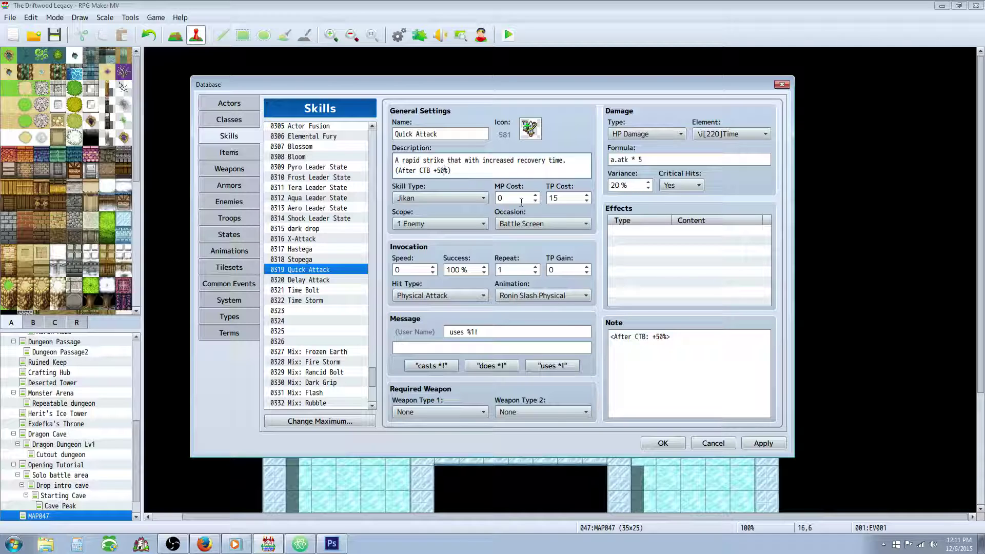
Examine the After CTB tag in Quick Attack's note.
click(614, 338)
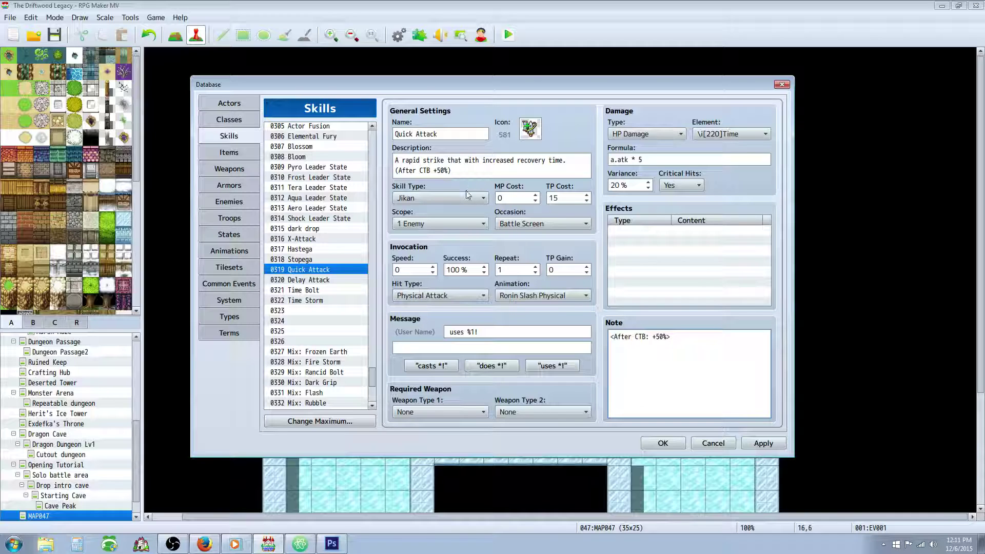
drag(669, 337, 604, 334)
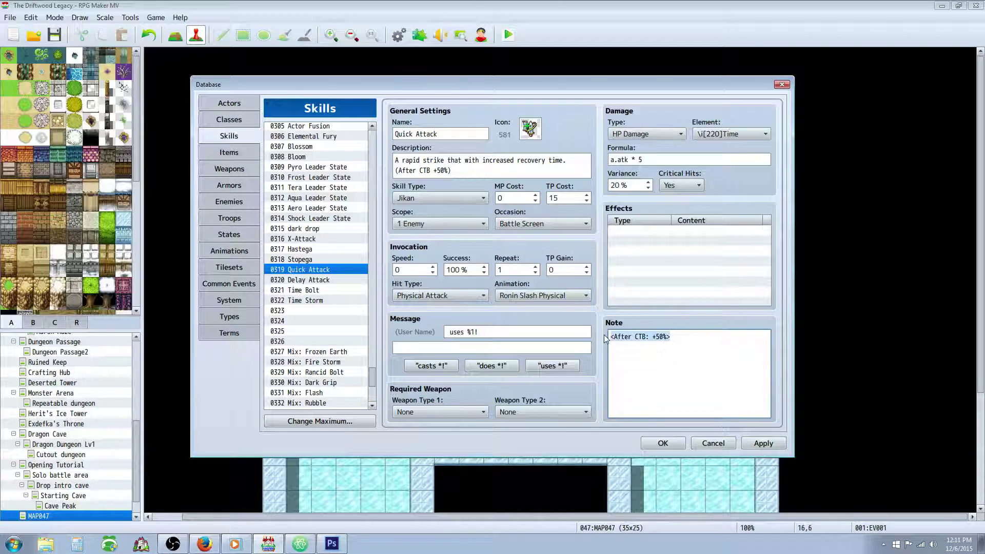
drag(689, 339, 618, 334)
click(633, 336)
drag(653, 336, 668, 337)
Review the Delay Attack skill's TP cost and the CTB Speed tag in its note.
click(317, 281)
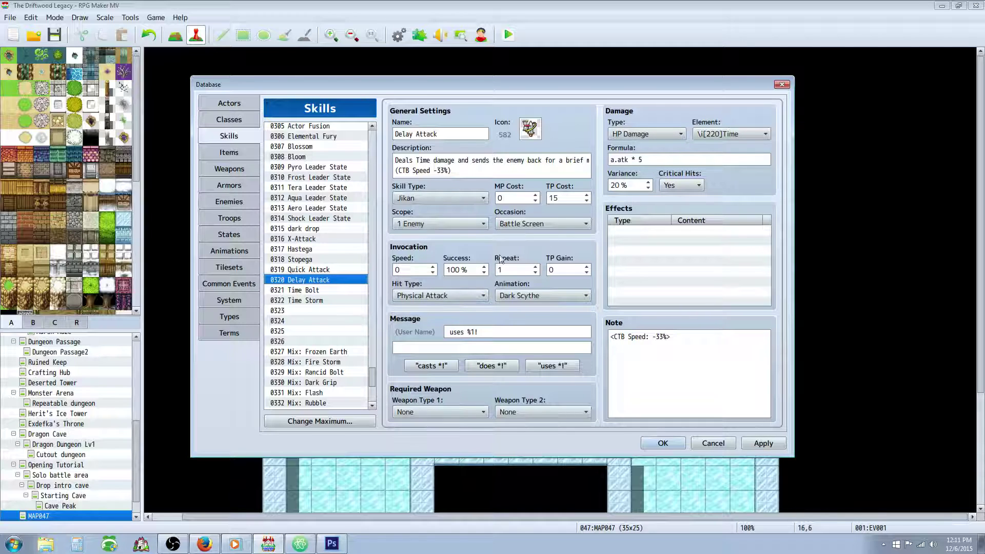
double_click(573, 194)
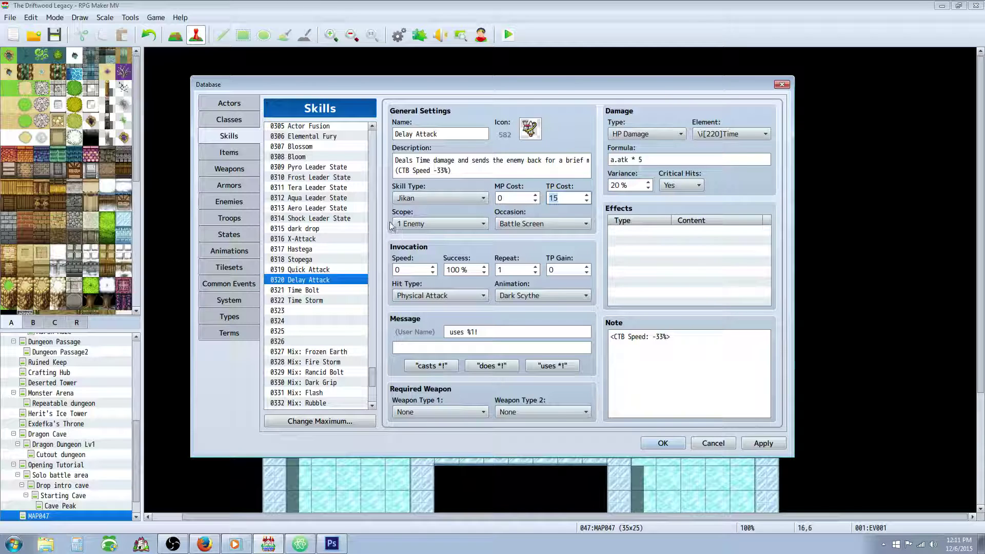
triple_click(649, 344)
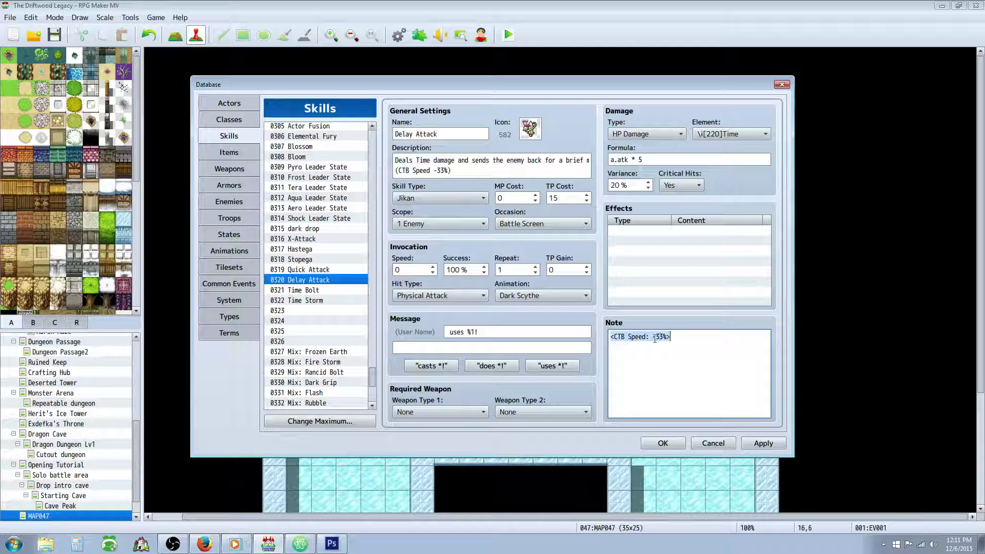
Compare Time Bolt with Delay Attack, checking their costs, hit types, damage formulas and CTB Speed note tags.
click(315, 291)
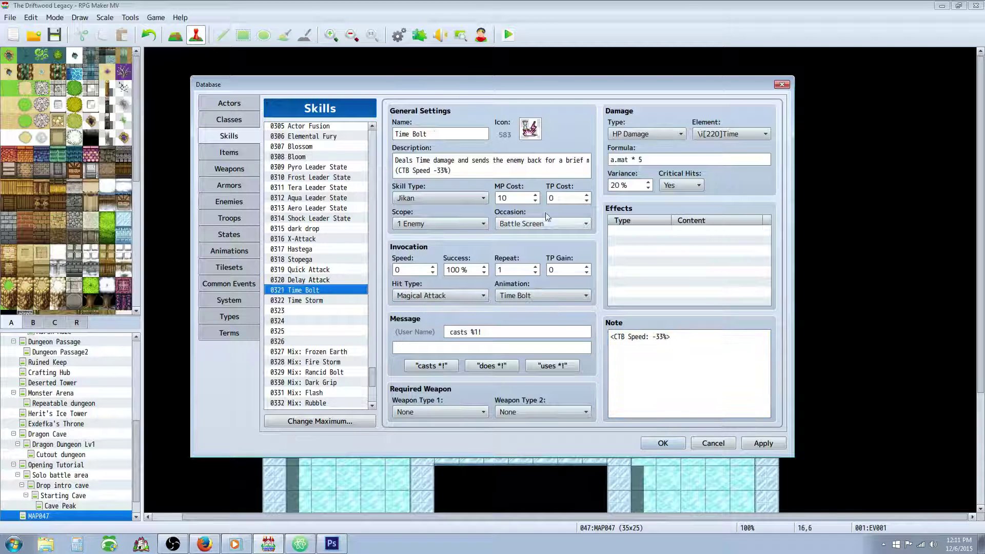
click(319, 281)
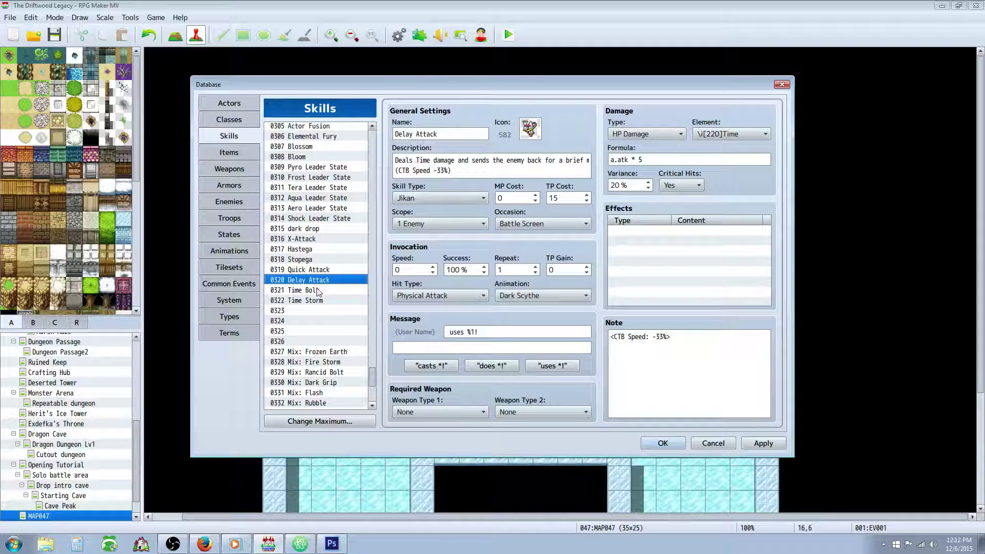
click(318, 290)
click(321, 282)
click(319, 290)
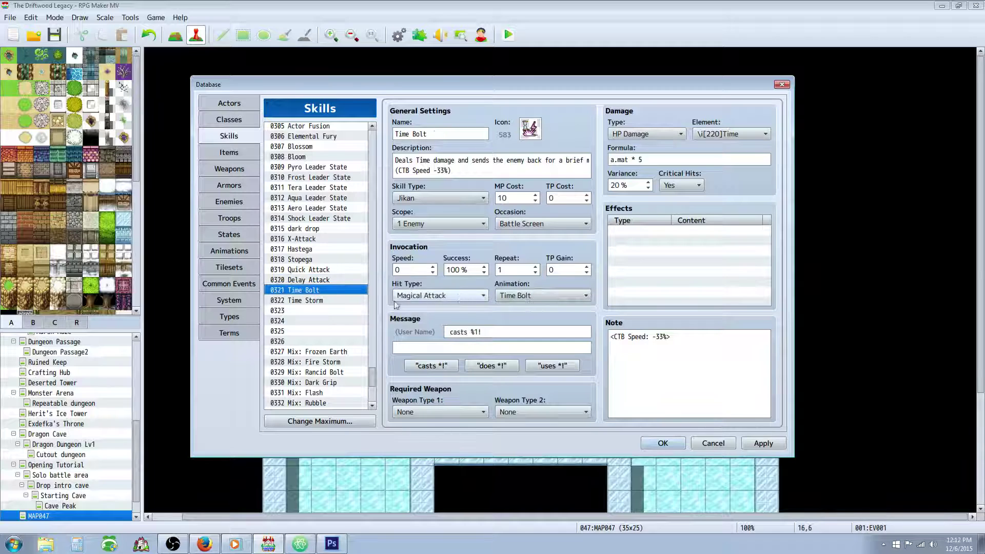
click(573, 198)
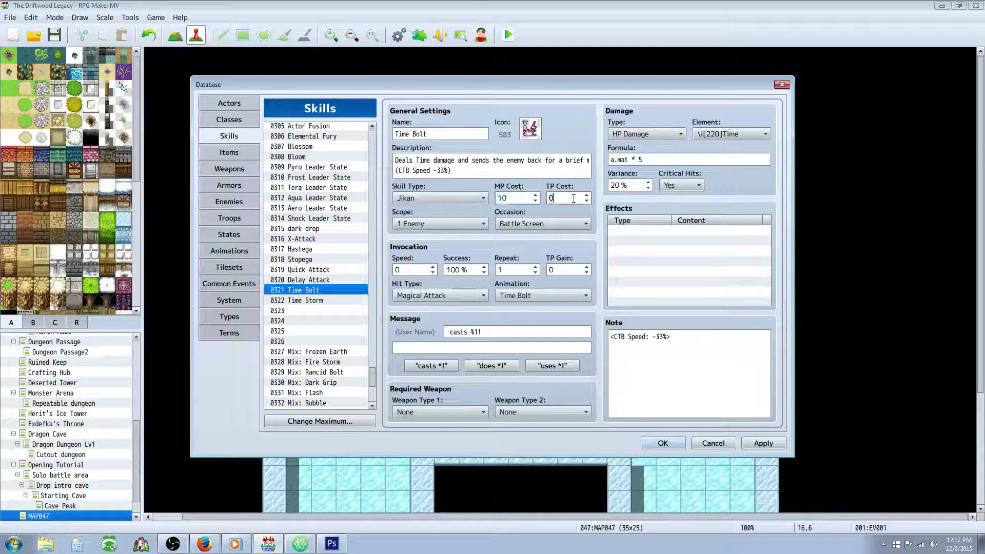
click(328, 280)
click(331, 291)
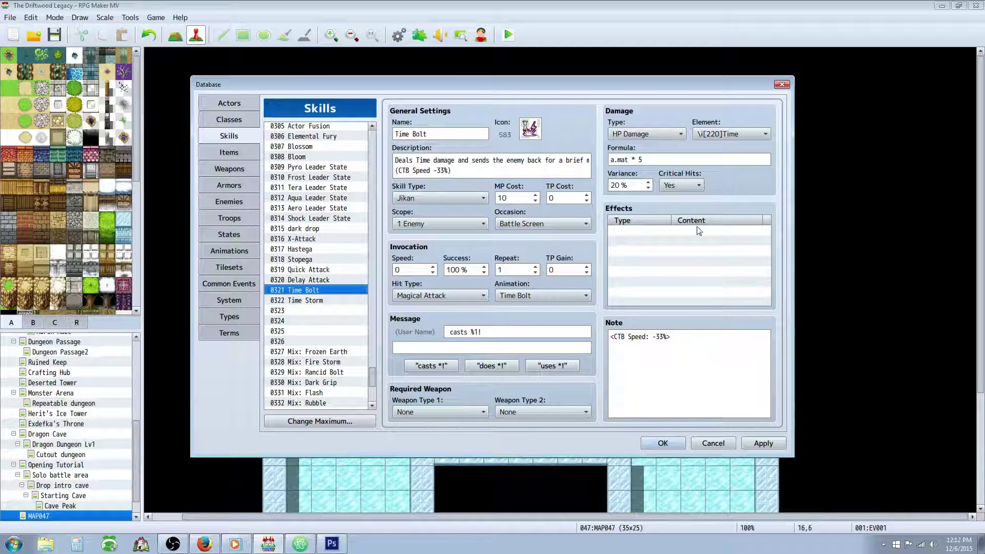
click(625, 345)
click(303, 291)
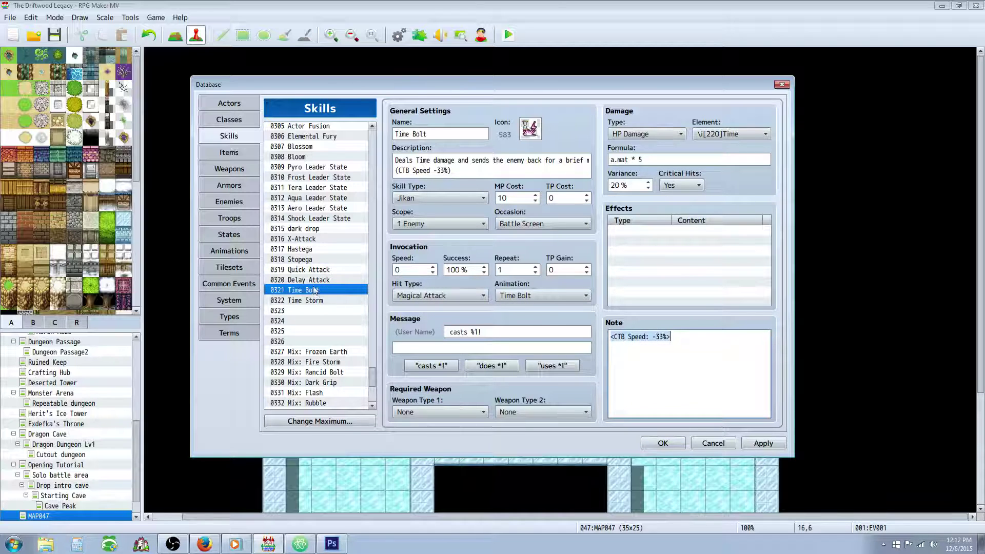
click(316, 300)
click(316, 291)
click(317, 281)
click(318, 290)
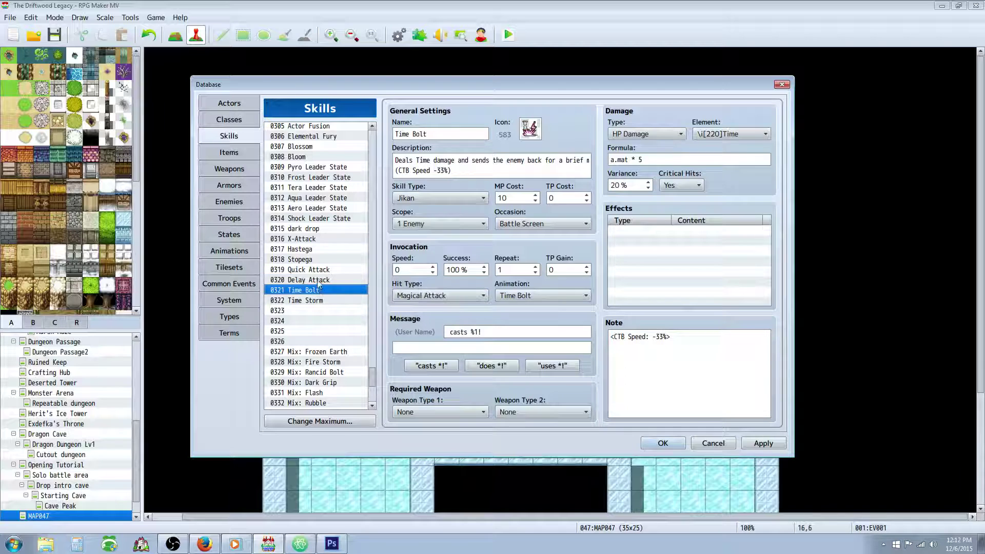
click(318, 281)
click(317, 290)
click(315, 281)
click(316, 292)
click(315, 281)
click(316, 291)
click(316, 281)
click(317, 291)
Review the Time Storm skill's action sequence in its note, including the states and animations applied, and its TP cost.
click(322, 300)
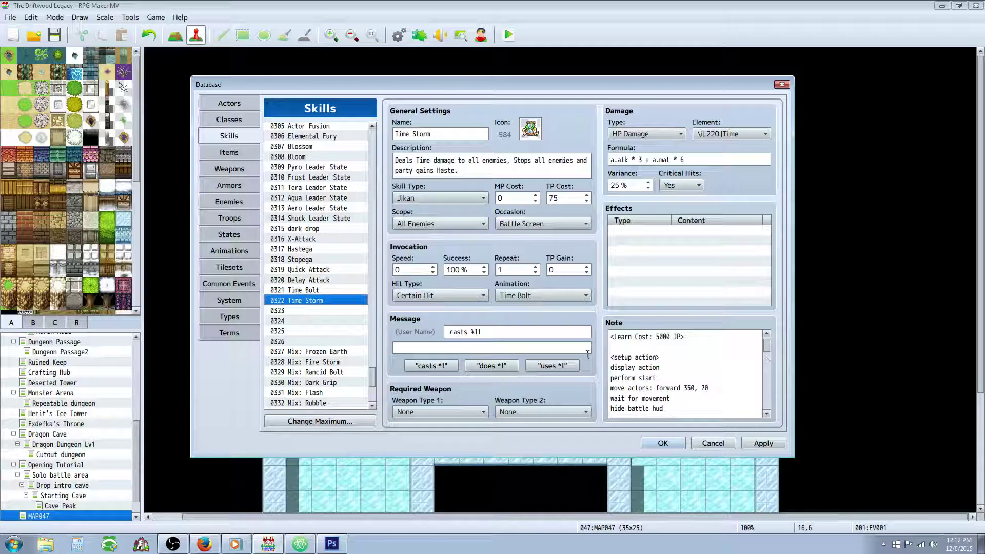
scroll(624, 350, down, 7)
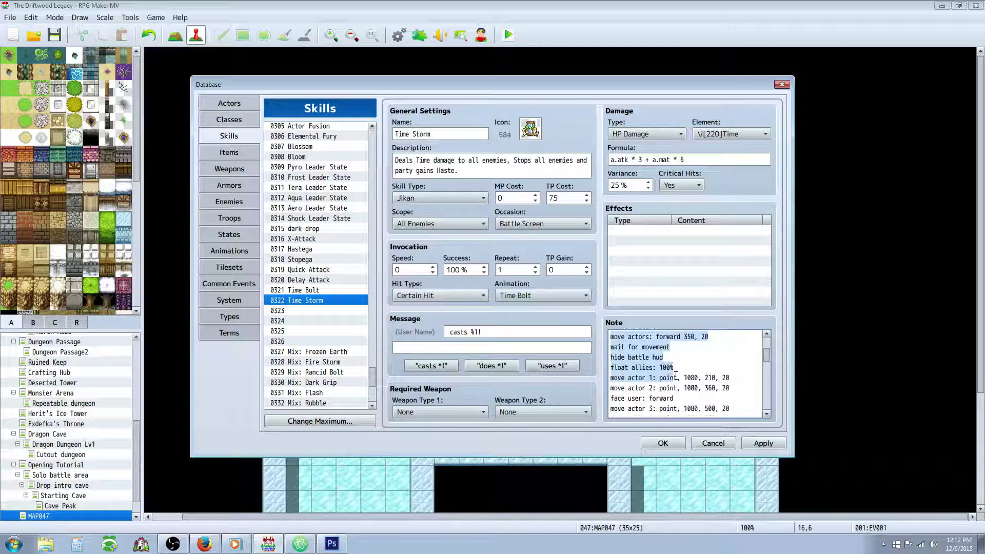
drag(673, 373, 704, 412)
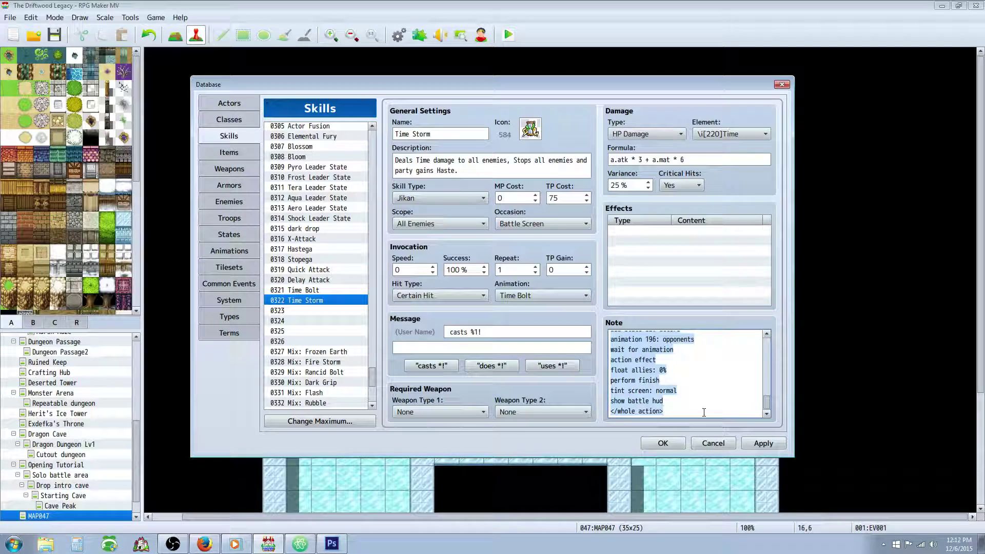
click(698, 387)
scroll(693, 385, up, 5)
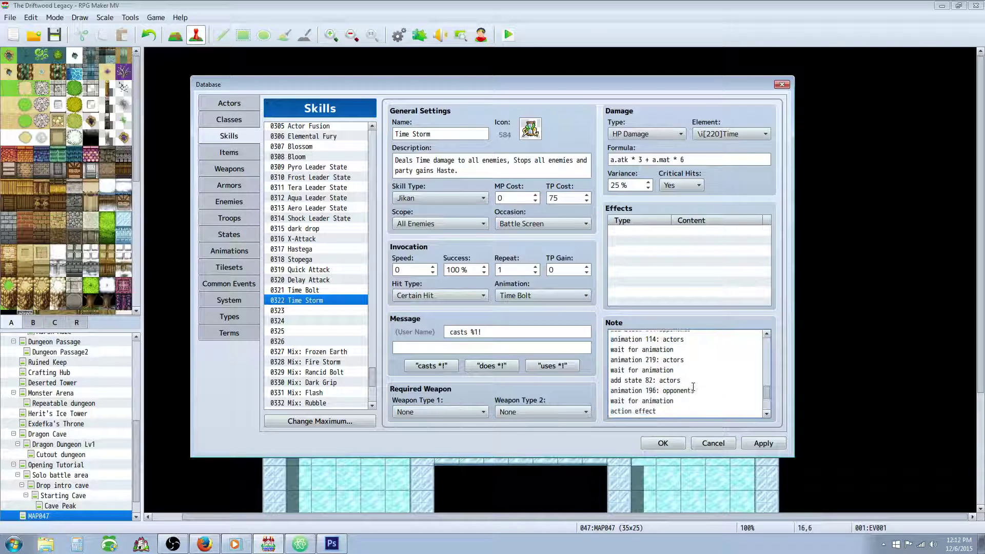
scroll(692, 379, up, 5)
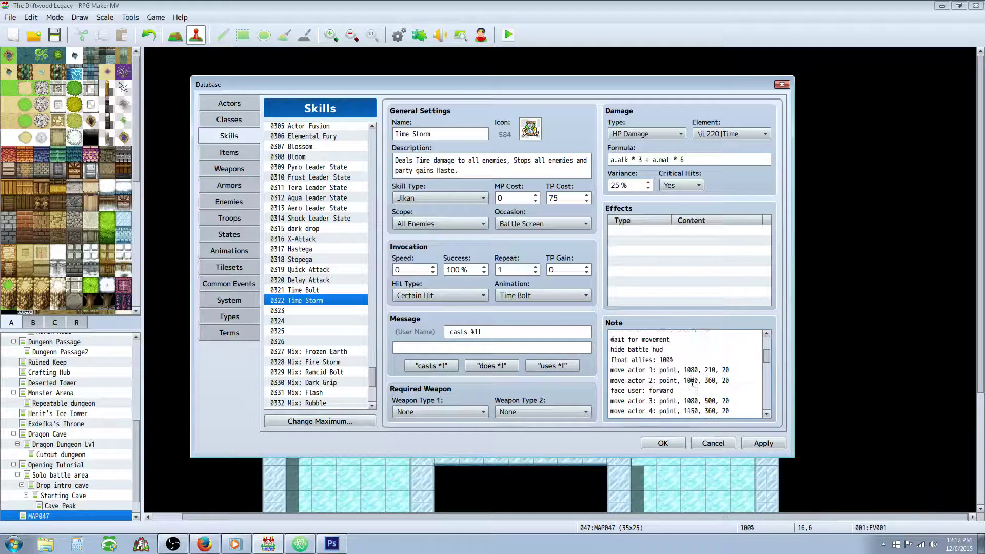
drag(766, 347, 767, 406)
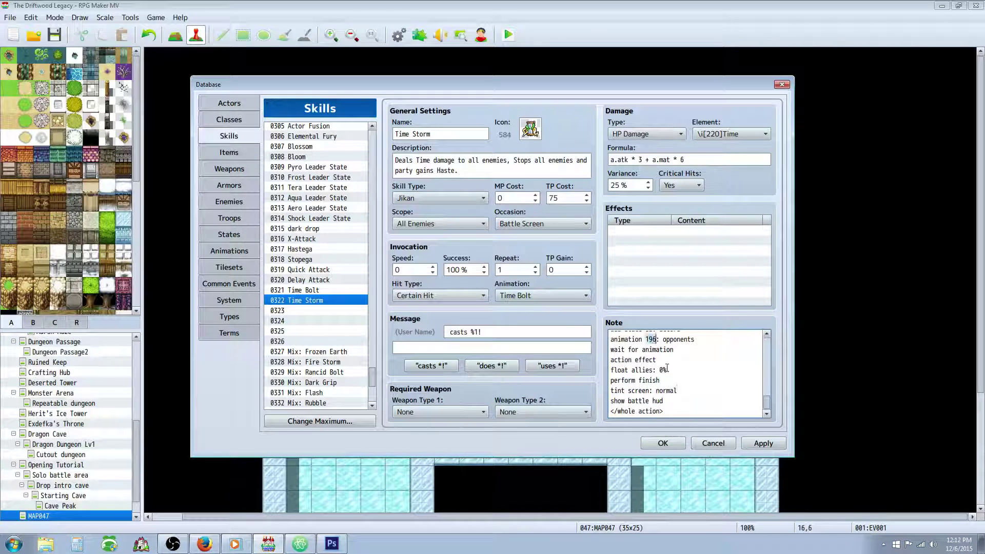
scroll(667, 368, up, 2)
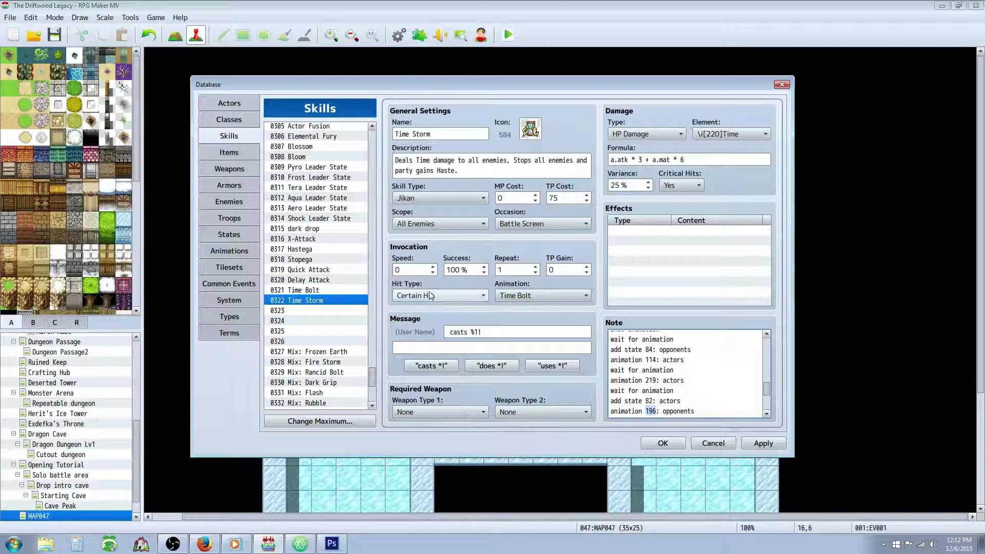
click(565, 197)
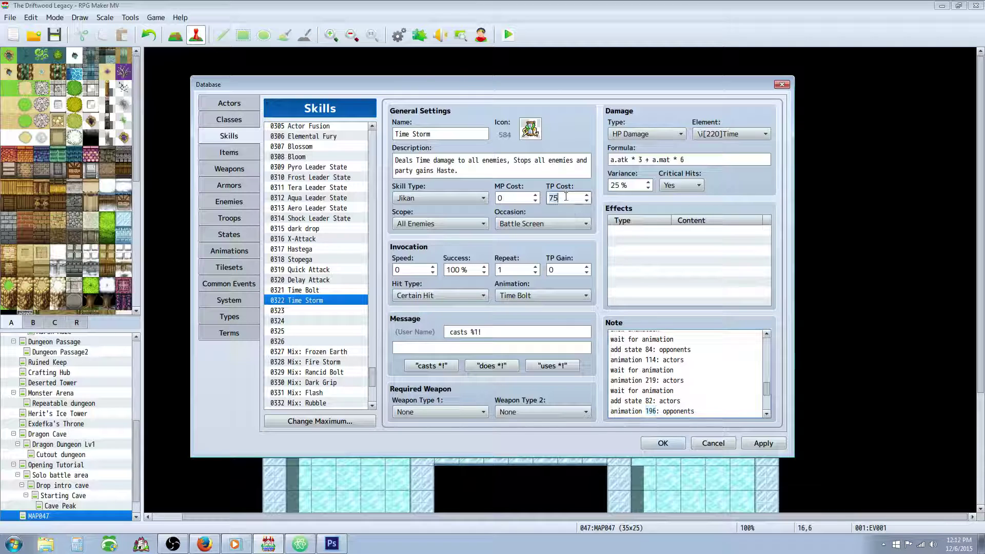
double_click(582, 197)
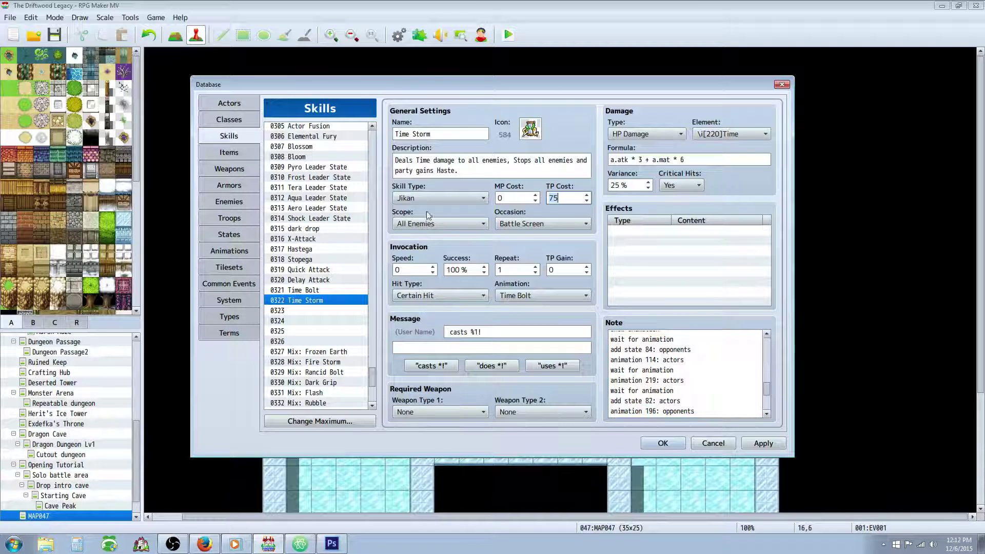
click(319, 322)
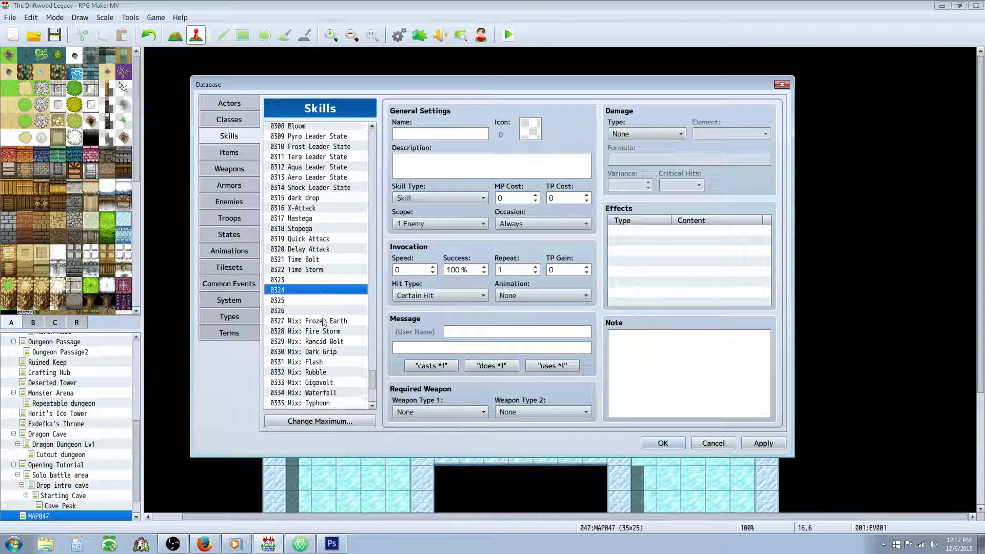
scroll(320, 328, down, 4)
scroll(319, 327, up, 2)
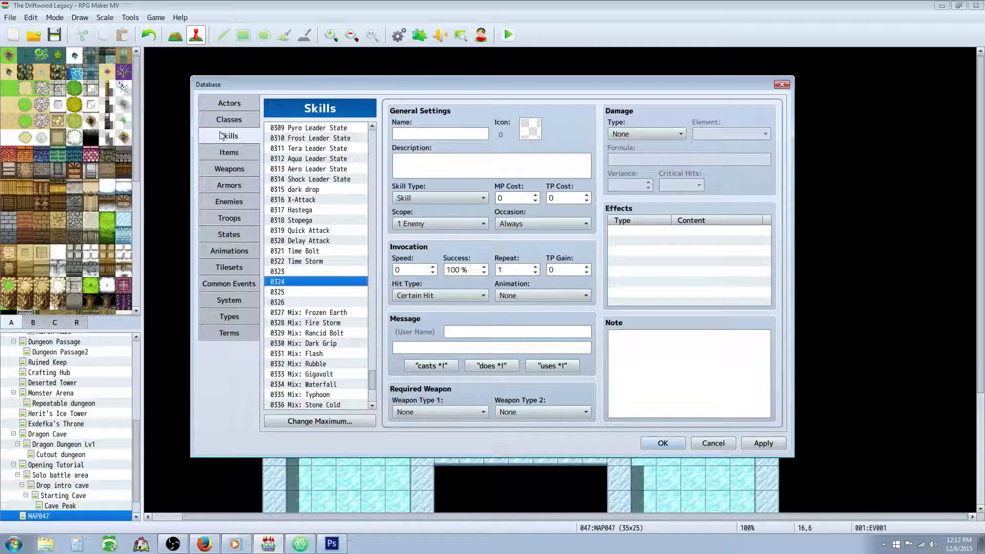
Review the X-Attack state's Attack Times + trait, duration in turns and priority.
click(239, 233)
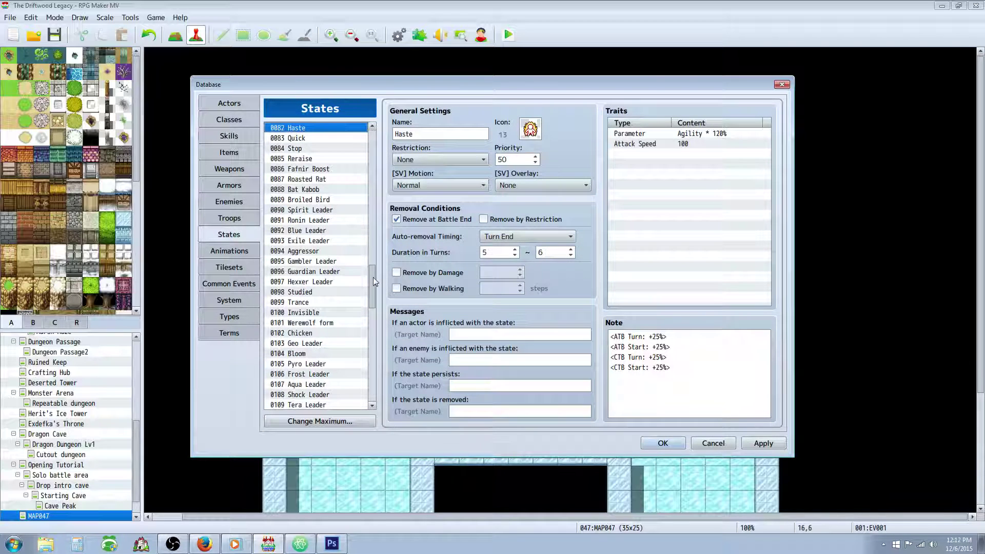
drag(373, 277, 371, 380)
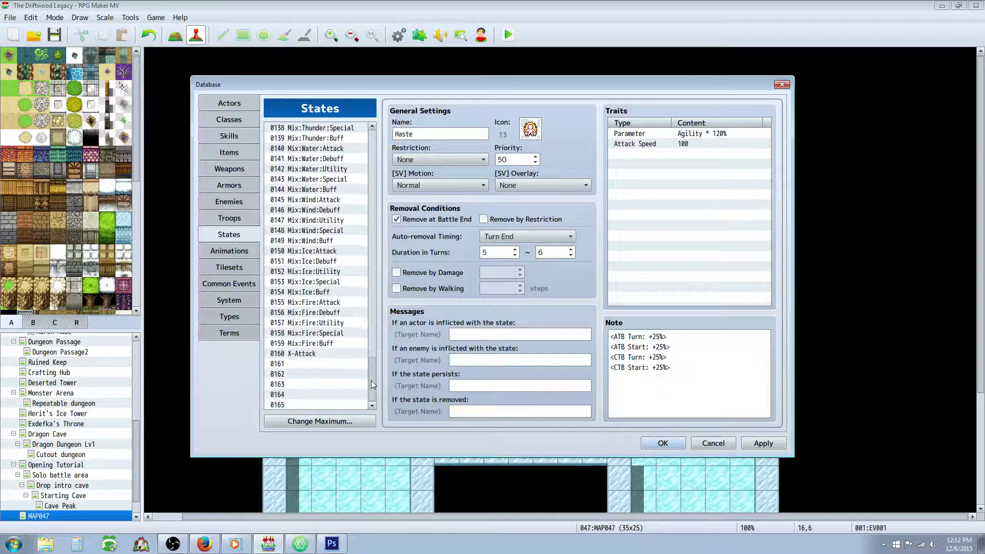
click(322, 354)
click(661, 134)
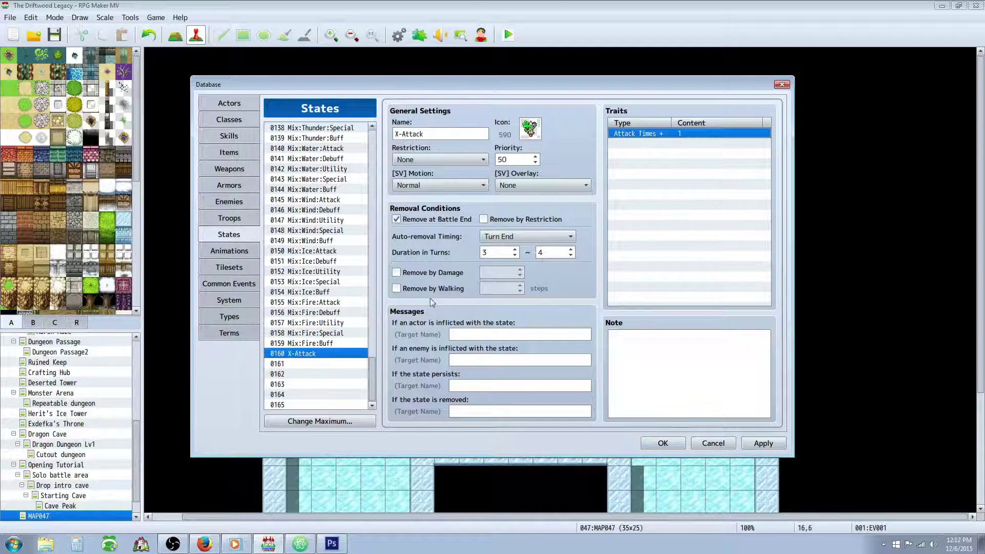
click(489, 255)
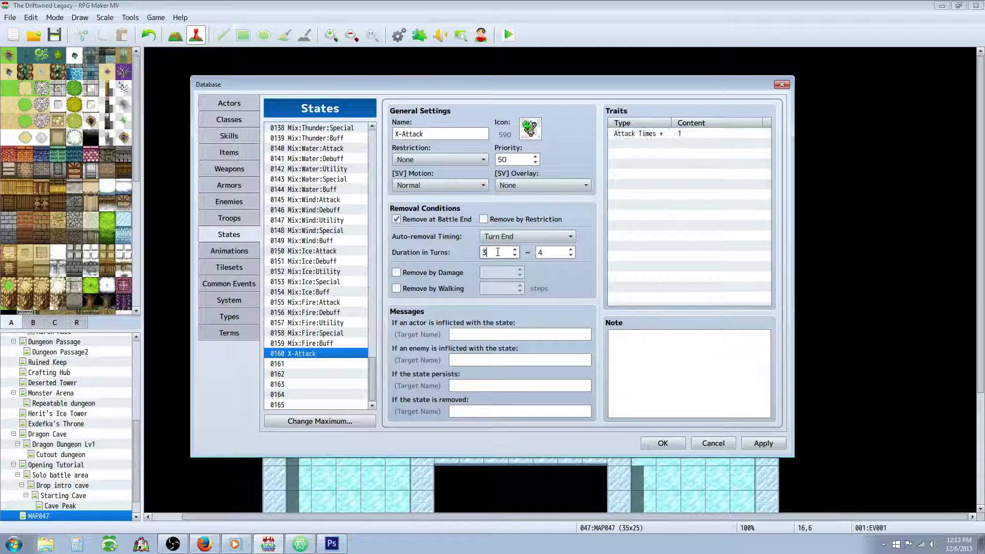
double_click(508, 159)
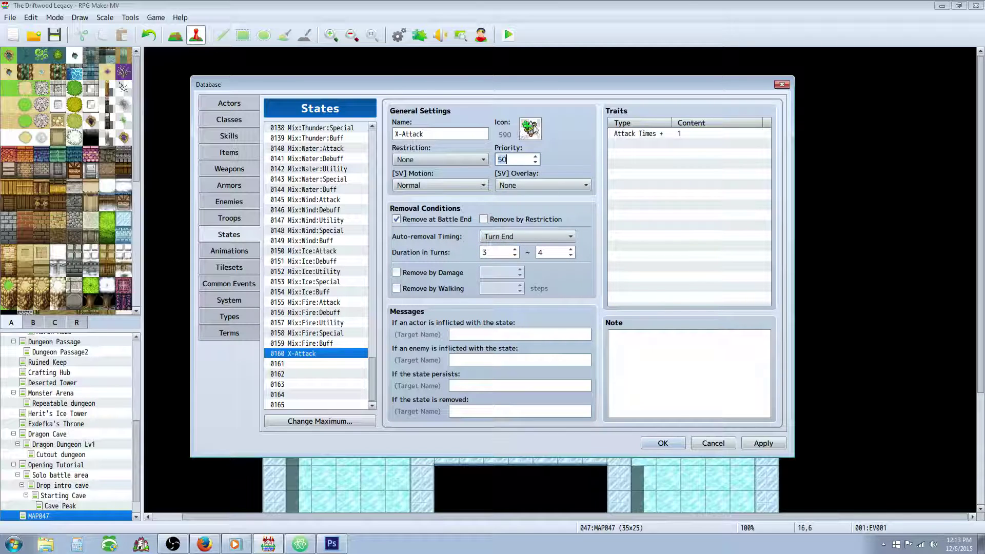
Find the Attack Times + option among the traits available for the X-Attack state, leaving its trait list as it is.
click(632, 133)
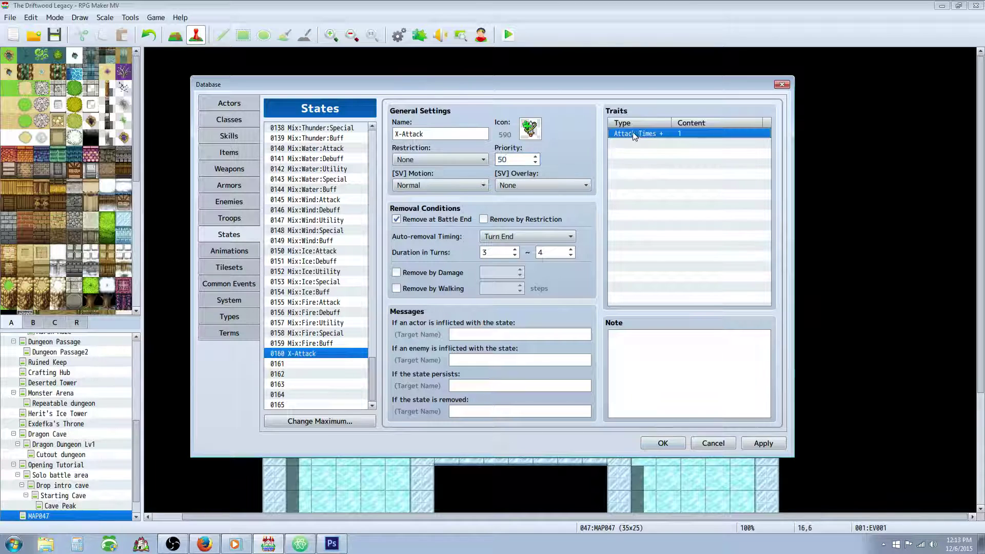
right_click(638, 145)
click(652, 152)
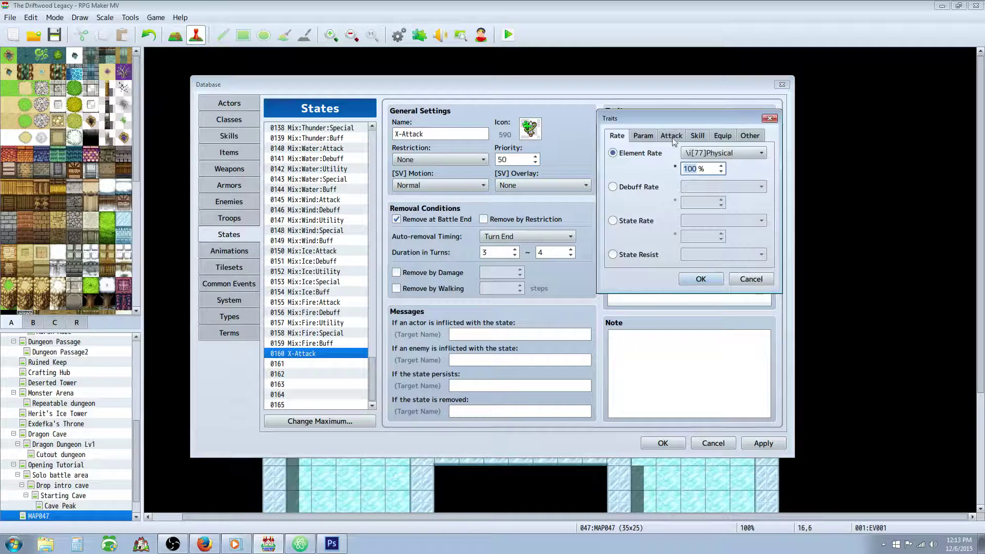
click(719, 137)
click(698, 136)
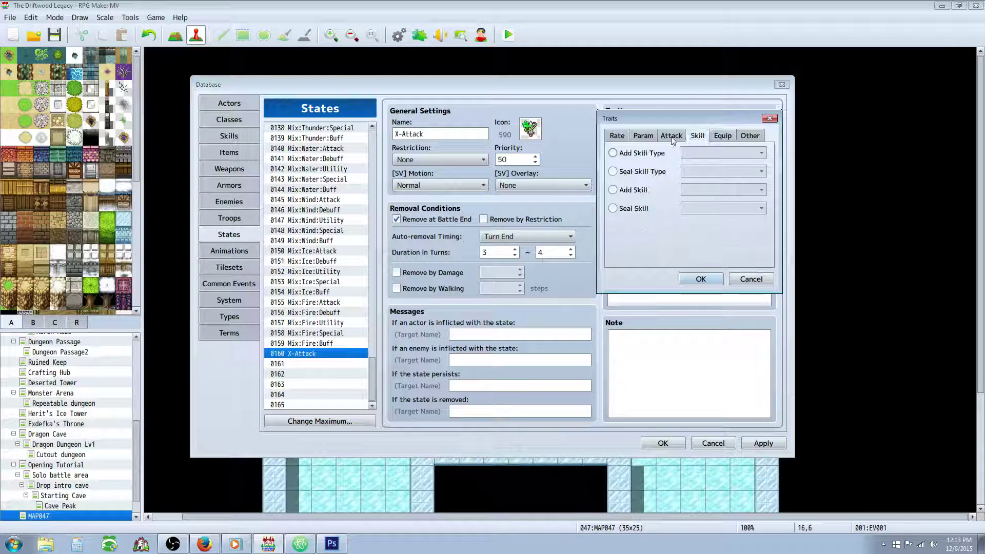
click(672, 137)
click(637, 224)
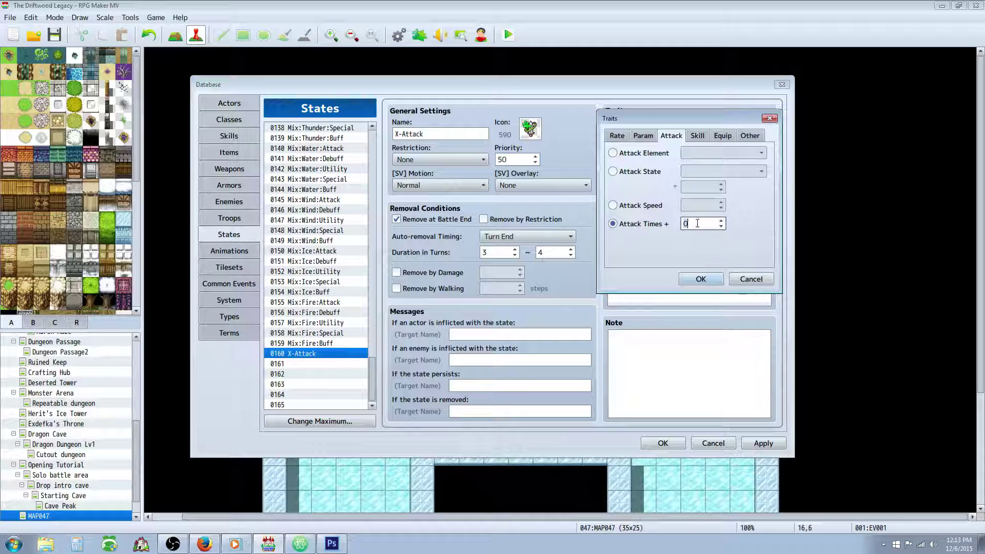
click(701, 278)
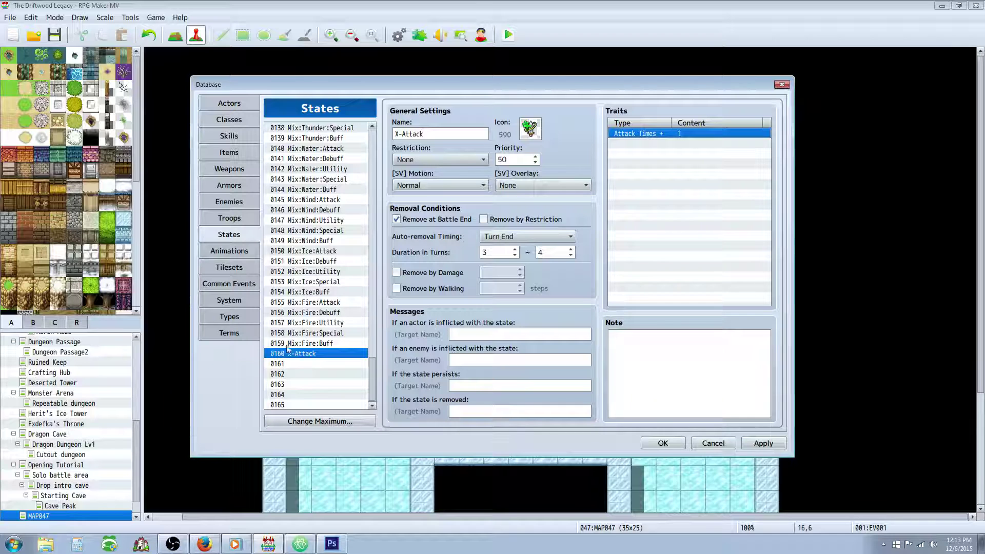
Review the Stop state's restriction, motion, removal conditions and traits.
drag(371, 371, 371, 295)
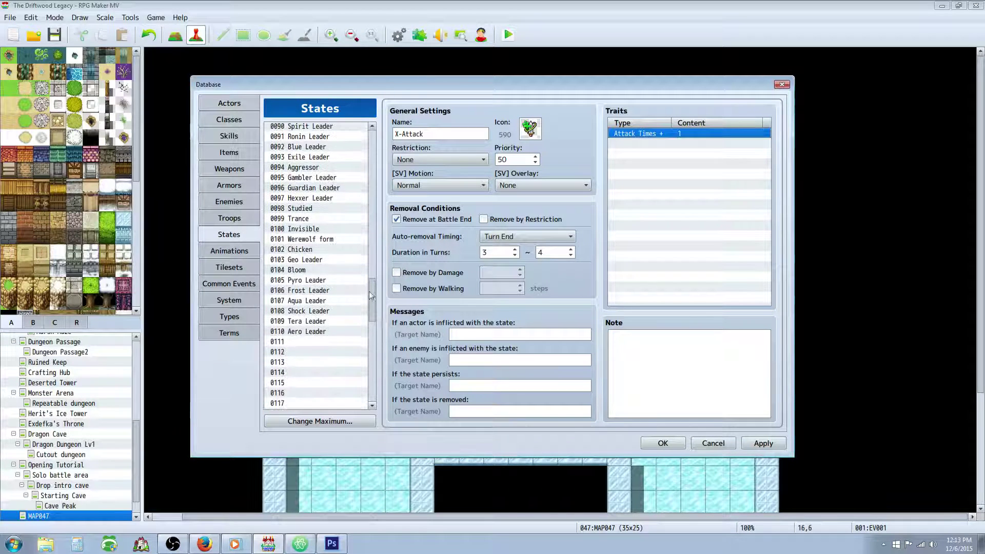
click(327, 249)
scroll(322, 255, up, 3)
scroll(322, 257, up, 1)
click(308, 198)
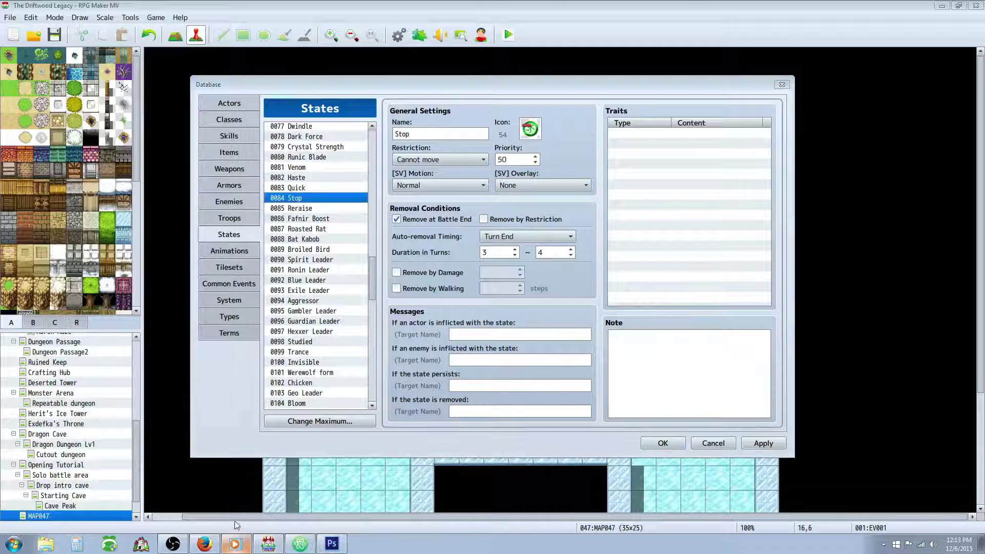
click(446, 175)
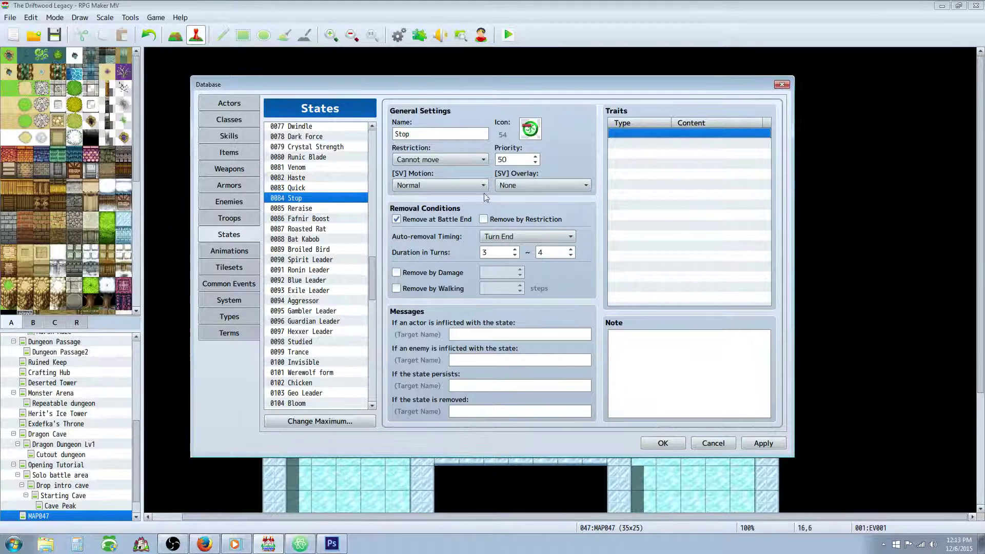
Examine where the Quick state's Action Times + trait is offered, discard the new trait, and check the state's duration in turns.
click(306, 188)
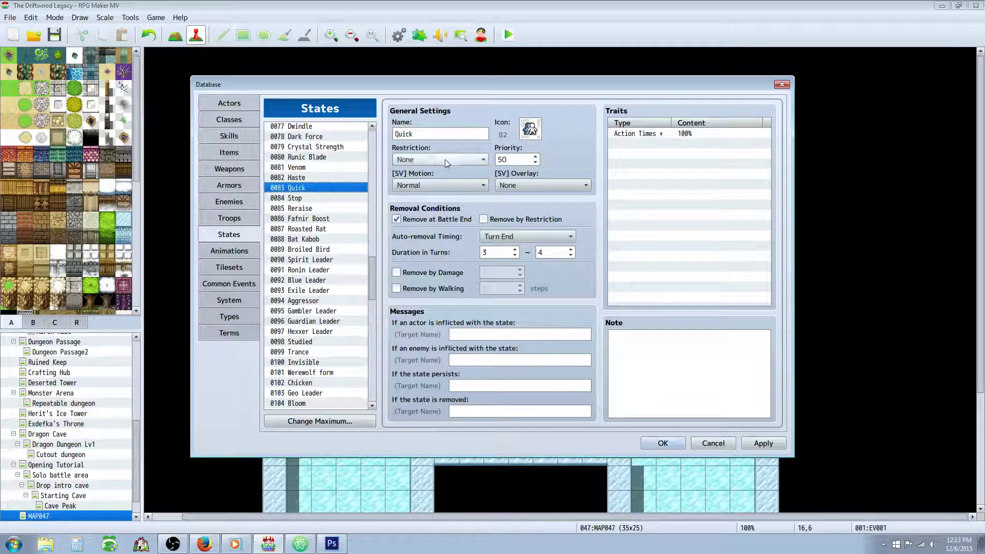
click(648, 147)
right_click(645, 149)
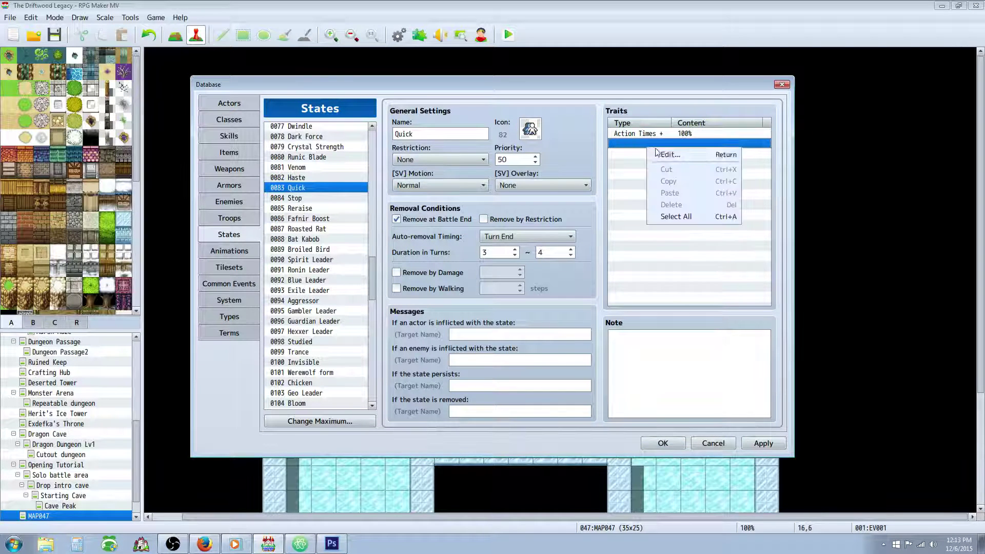
click(659, 153)
click(643, 137)
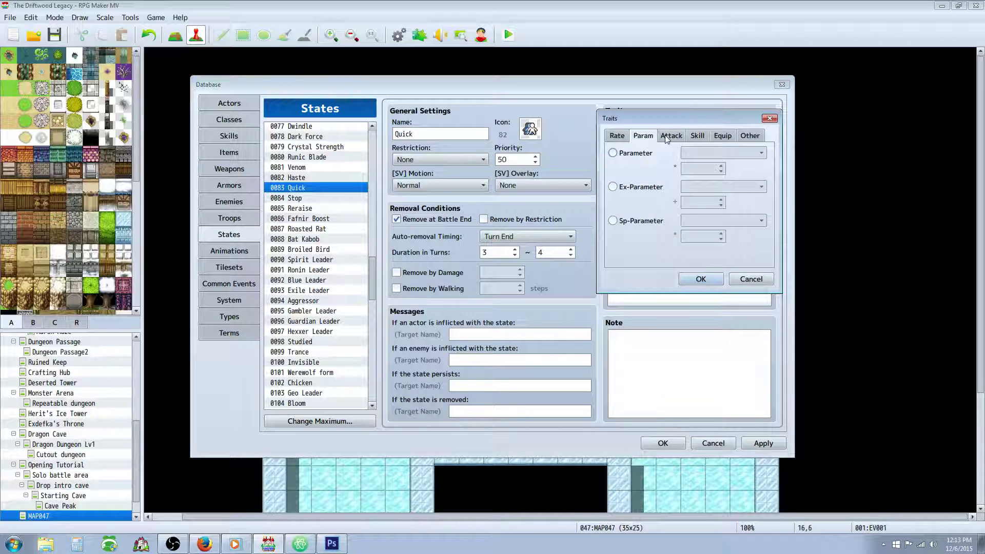
click(667, 136)
click(699, 136)
click(722, 136)
click(749, 136)
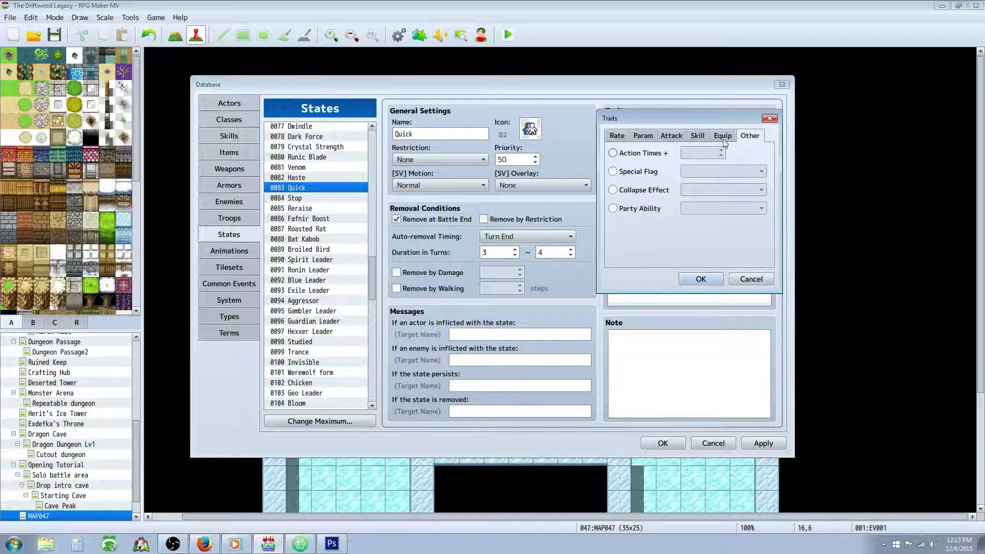
click(613, 153)
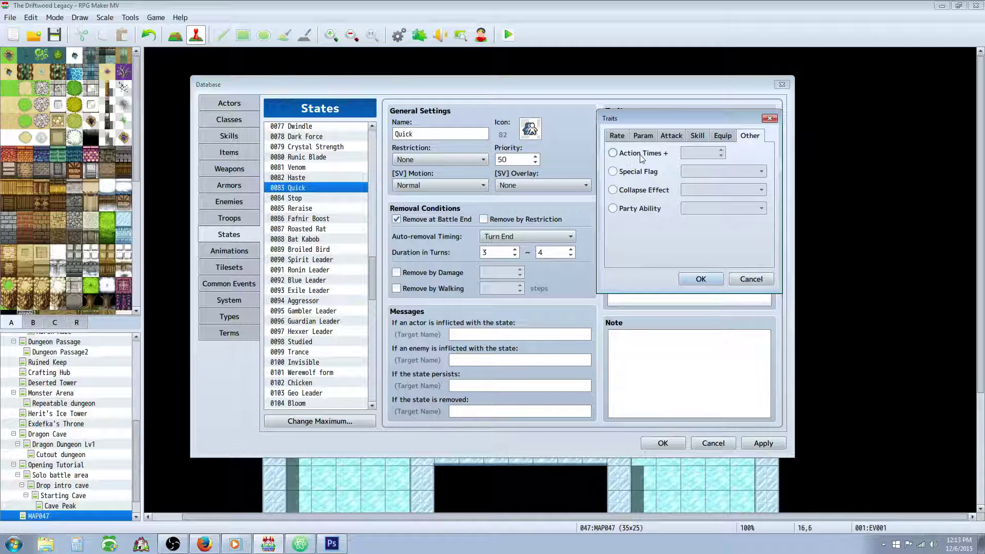
click(750, 279)
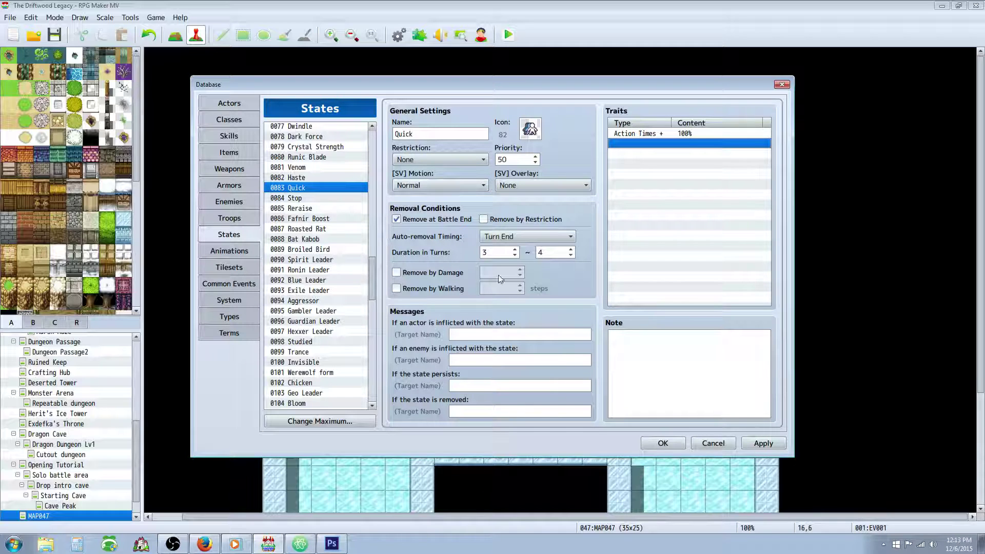
click(500, 256)
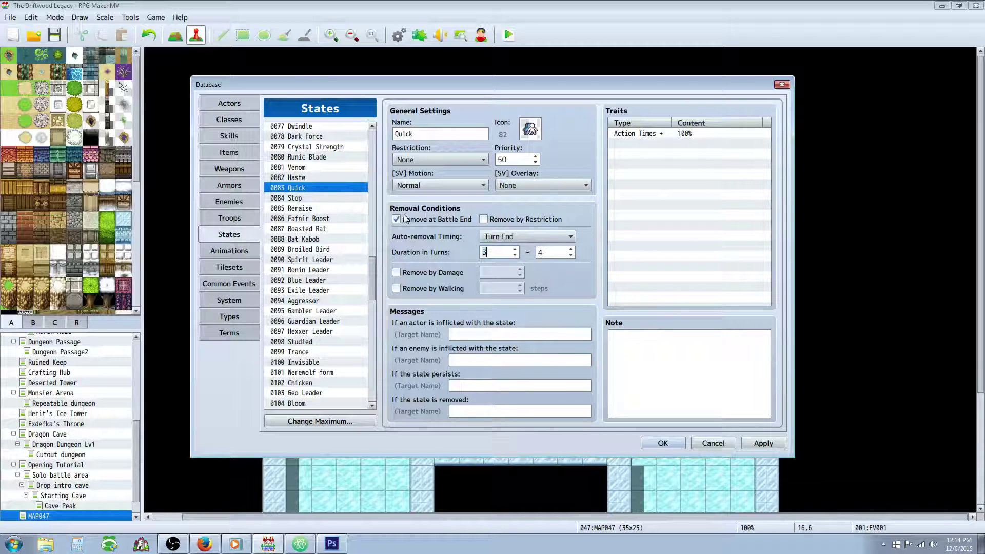
Examine the ATB and CTB Turn and Start tags in the Haste state's note.
click(321, 177)
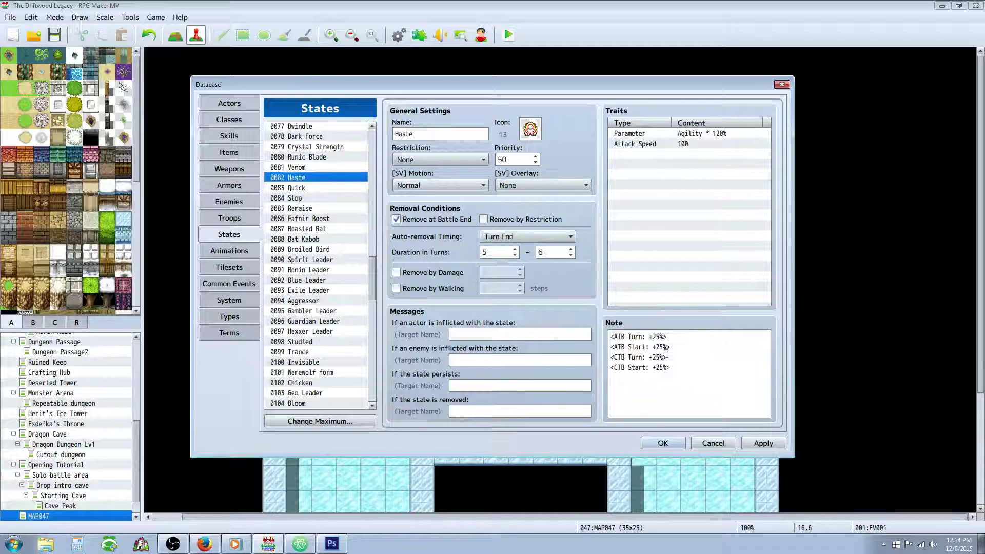
click(685, 340)
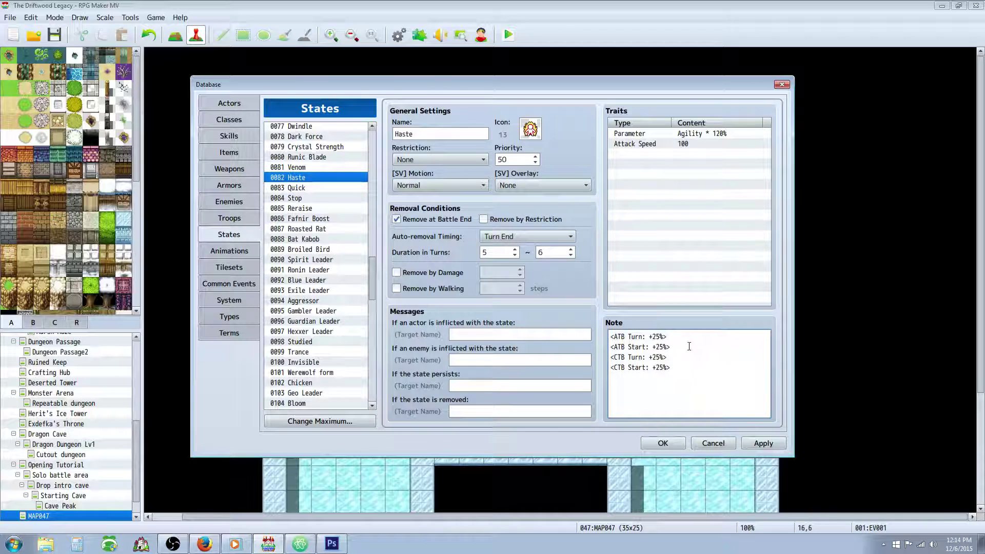
drag(689, 346, 587, 333)
drag(687, 370, 595, 362)
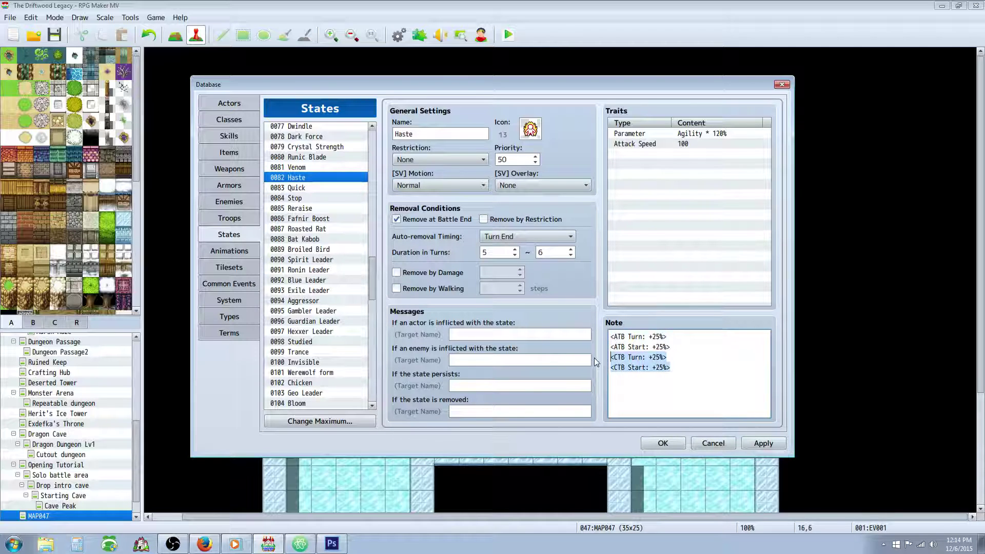
click(656, 358)
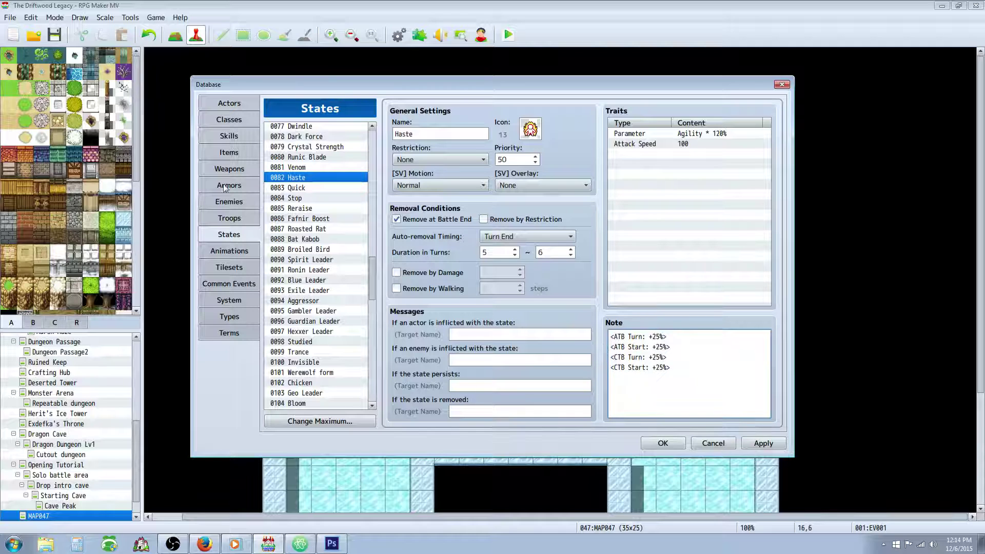
Examine the CTB Start tag and the CTB Turn tag individually in the Haste state's note.
drag(679, 369, 597, 368)
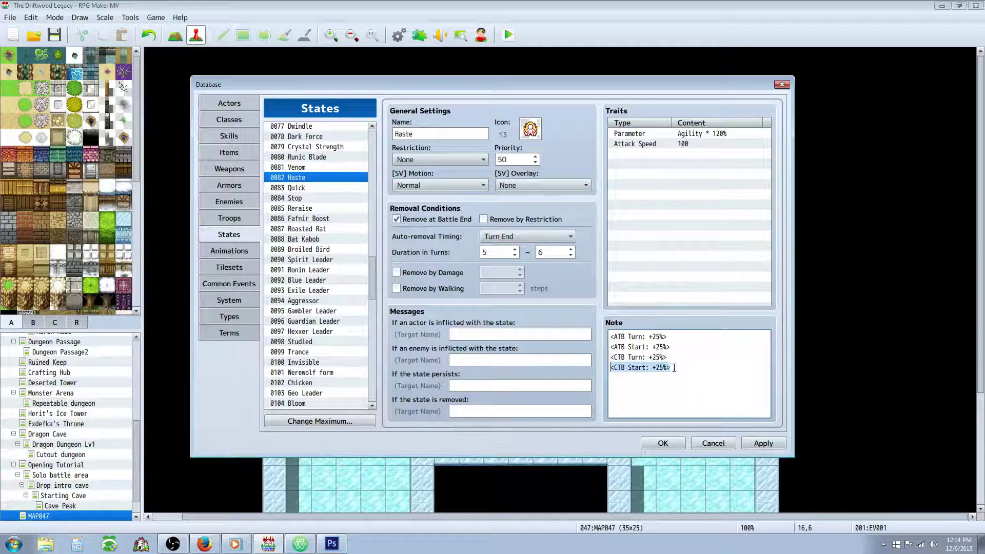
drag(674, 367, 652, 367)
drag(677, 368, 608, 368)
drag(675, 358, 611, 354)
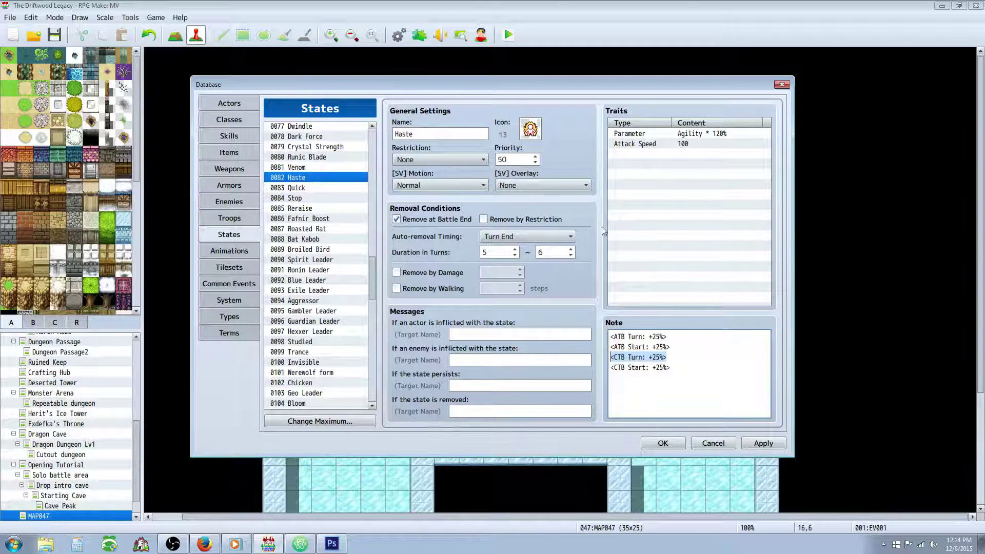
Find the Parameter option behind Haste's Agility trait among the available traits, and discard the new trait.
click(666, 136)
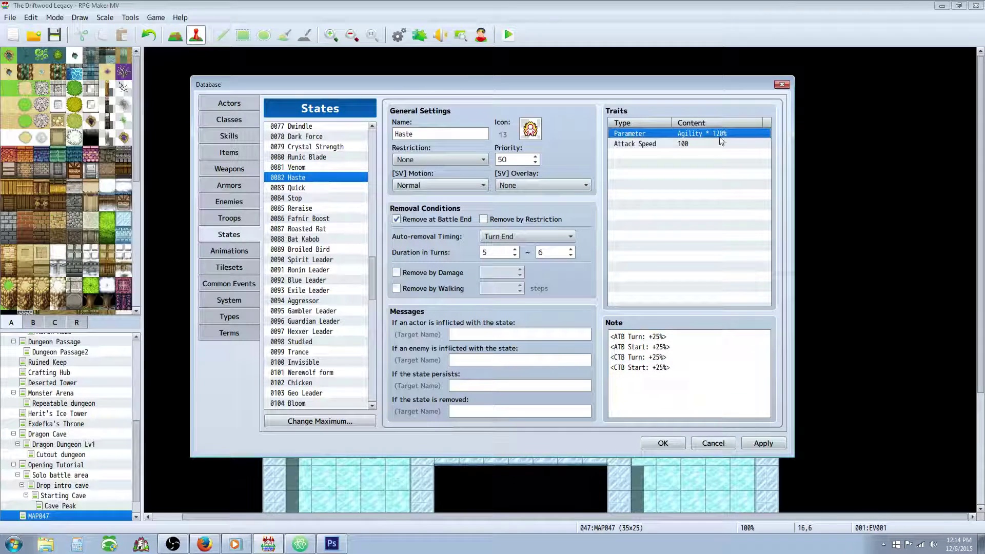
right_click(628, 153)
click(641, 156)
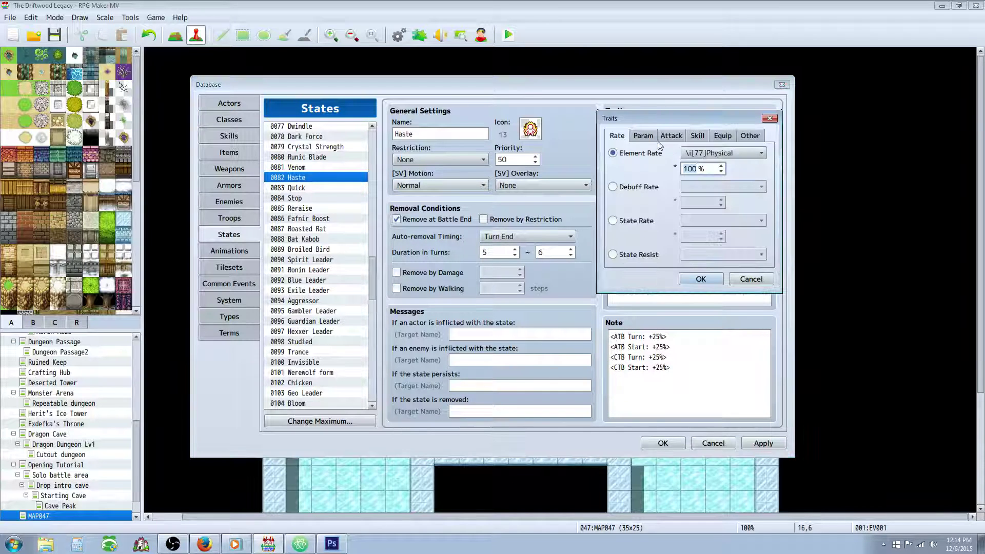
click(643, 136)
click(638, 154)
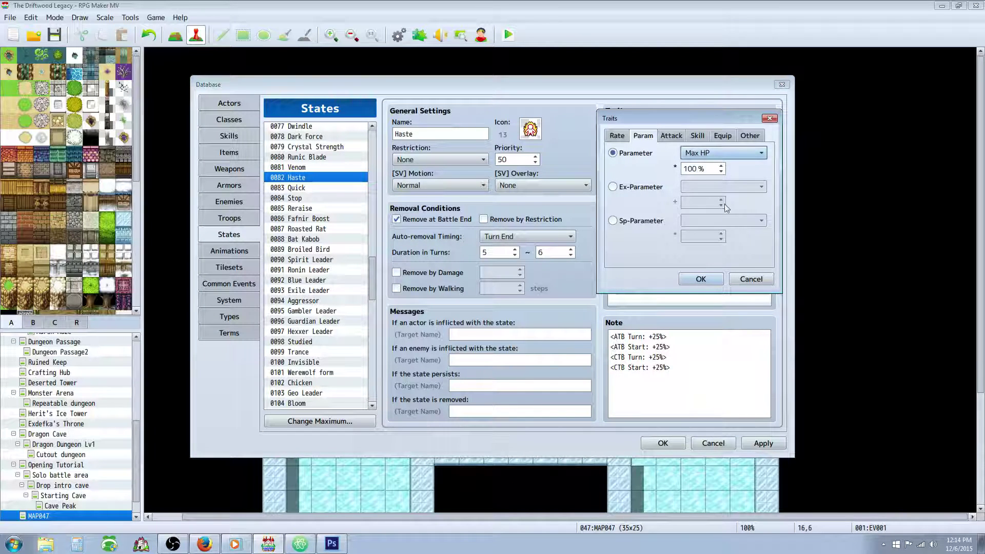
click(751, 279)
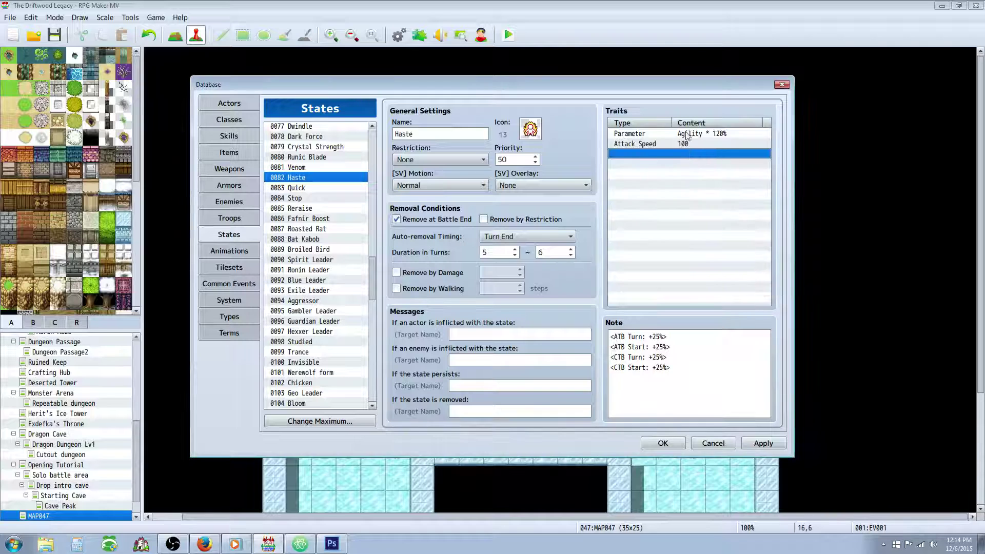
Find the Attack Speed option among the attack traits available for the Haste state, leaving its trait list as it is.
click(649, 144)
right_click(633, 154)
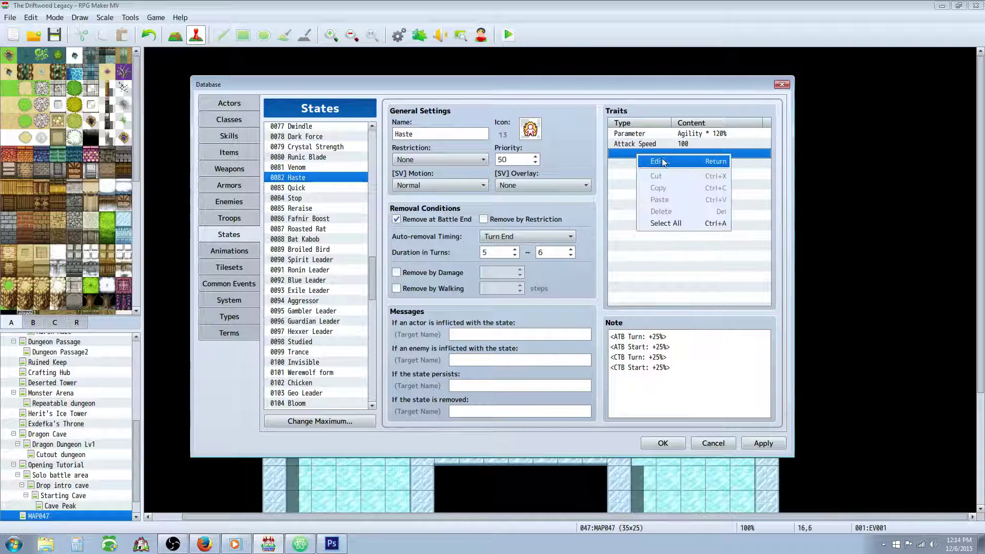
click(638, 159)
click(642, 135)
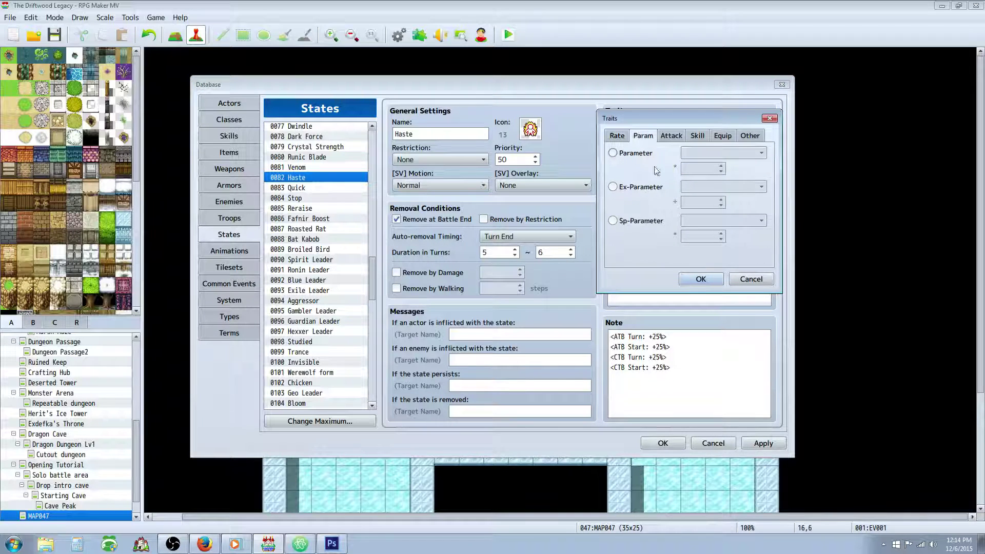
click(670, 135)
click(612, 205)
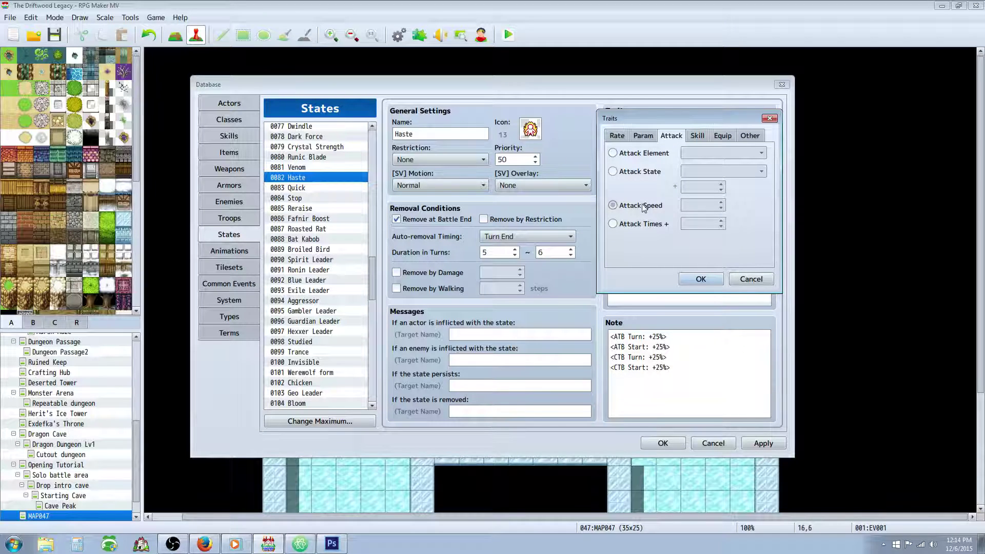
click(750, 278)
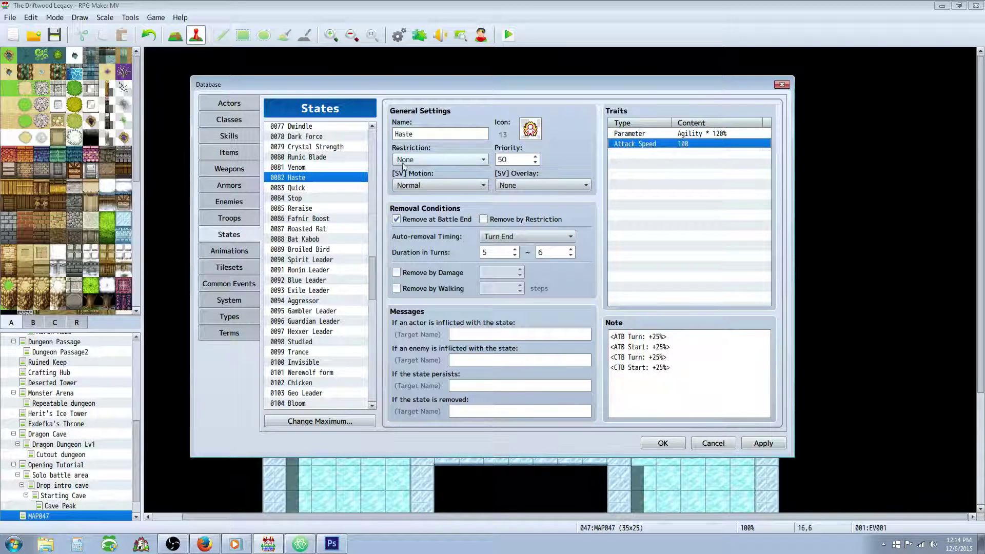
Compare the settings and traits of the Stop, Quick and Haste states.
click(304, 200)
click(306, 189)
click(311, 178)
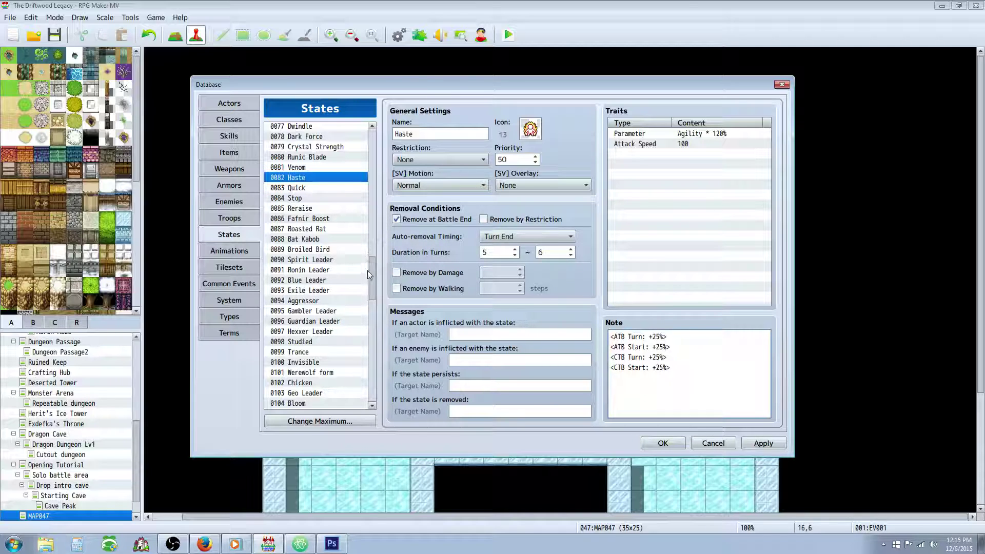
click(310, 188)
click(311, 198)
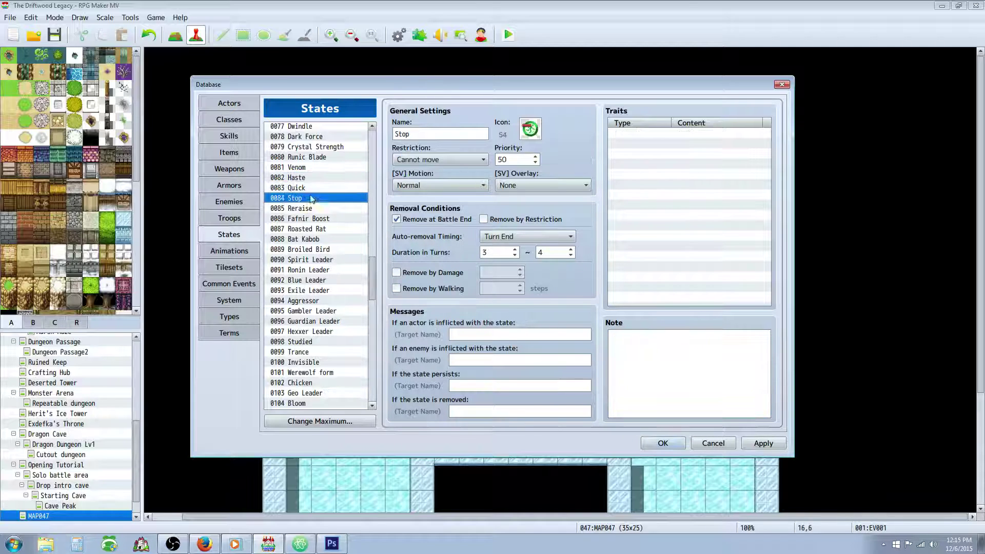
Look through the states list around Venom and Crystal Strength, and recheck Haste, Stop and Quick.
drag(375, 272, 374, 311)
drag(373, 361, 375, 263)
click(312, 241)
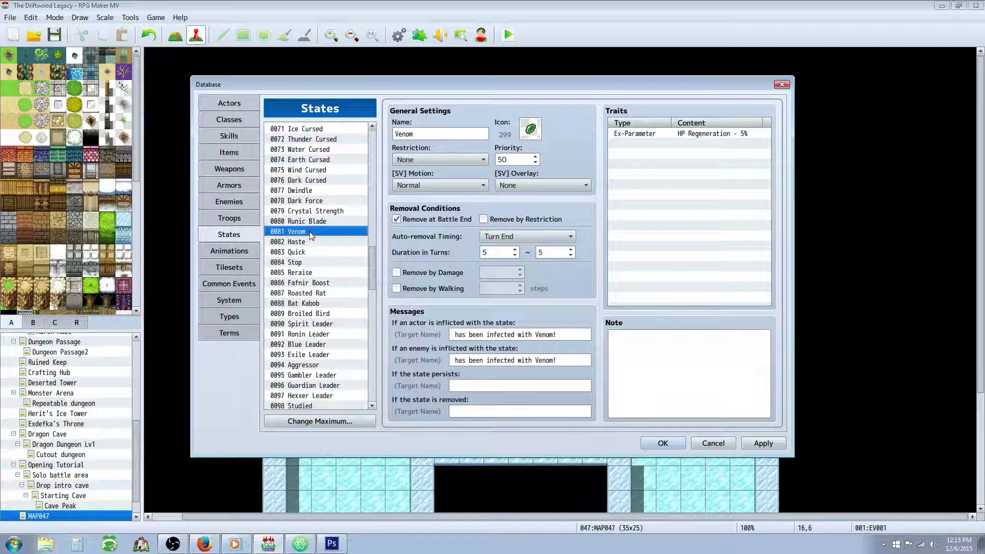
click(318, 211)
click(318, 263)
click(316, 242)
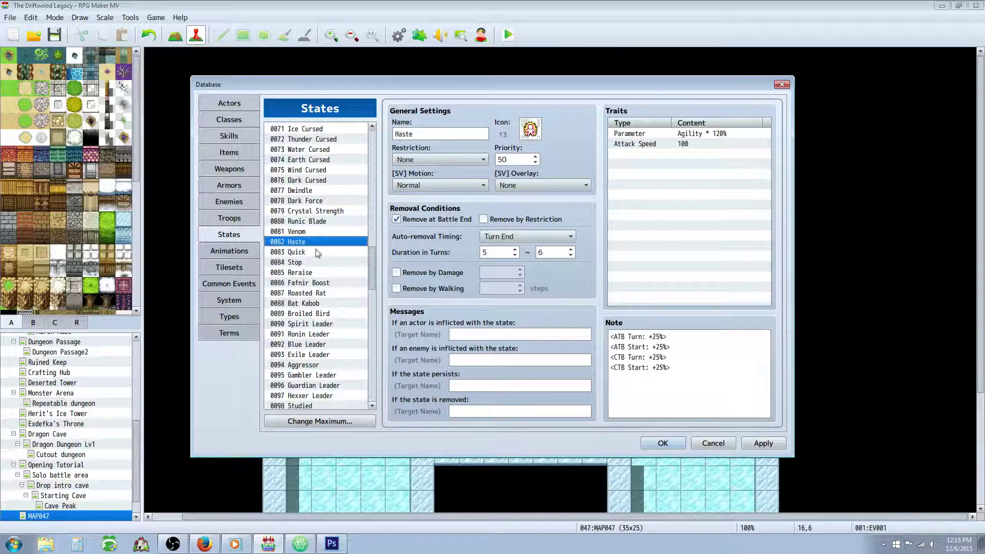
click(315, 252)
click(315, 262)
click(303, 251)
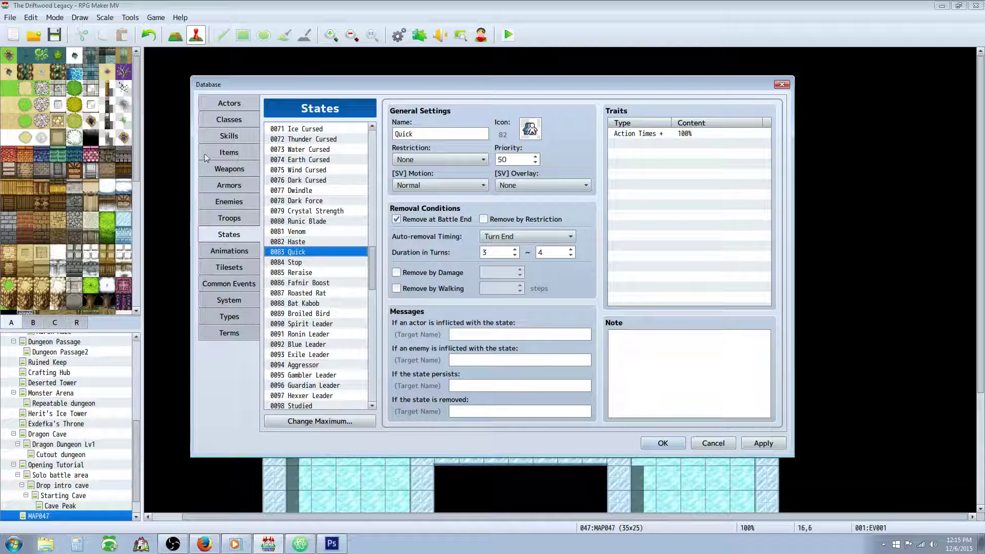
Look over the database's items, skills and actors, and return to the TimeMage class with its skills to learn.
click(240, 151)
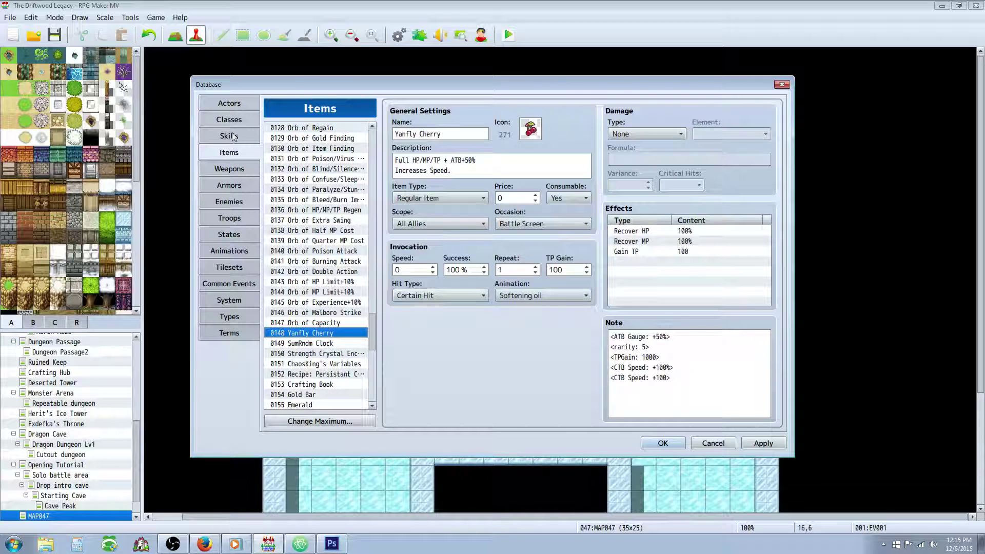
click(240, 123)
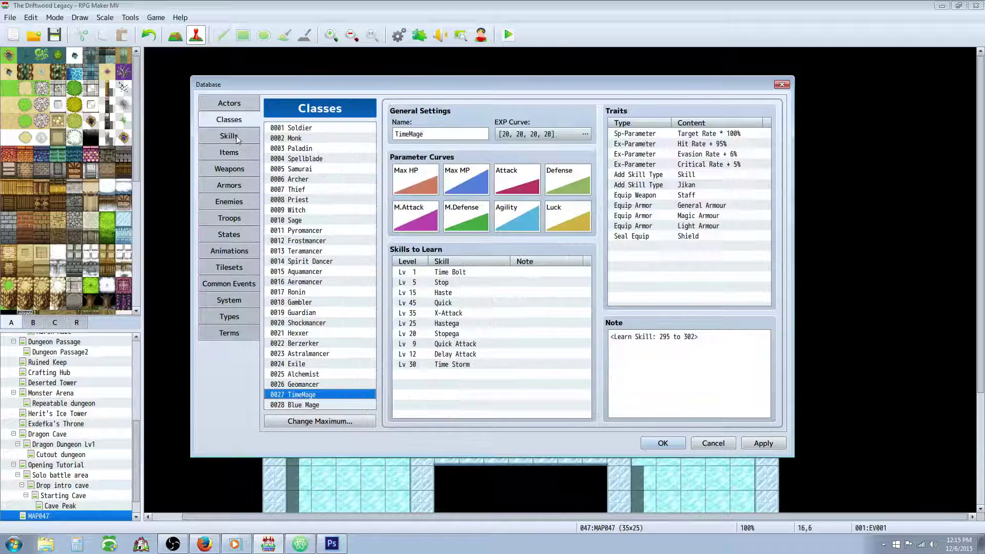
click(241, 134)
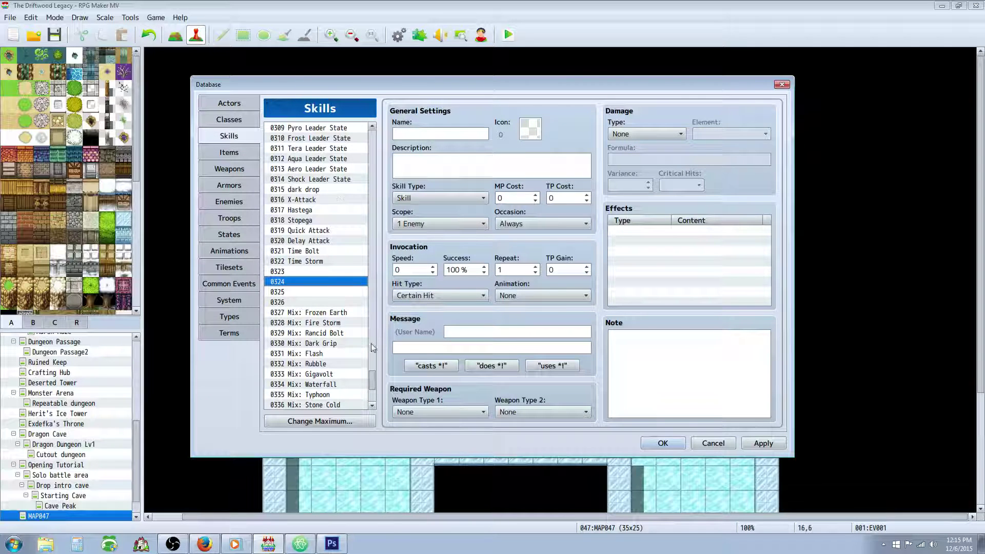
scroll(377, 371, down, 4)
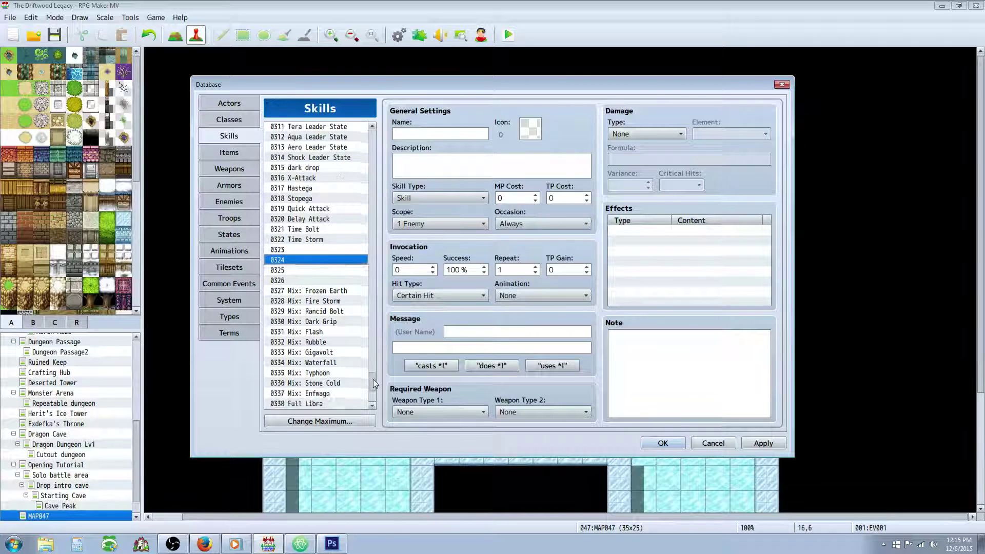
click(229, 107)
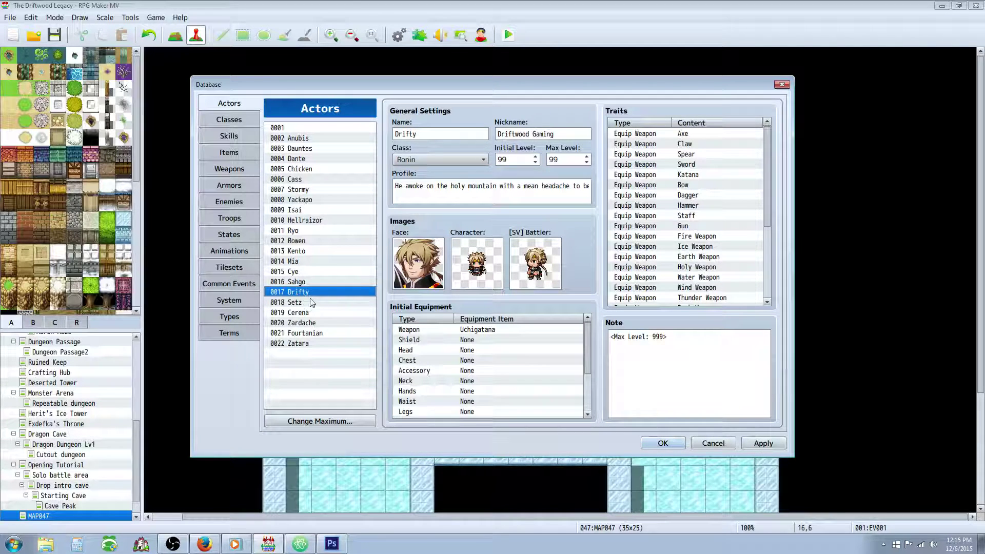
click(232, 125)
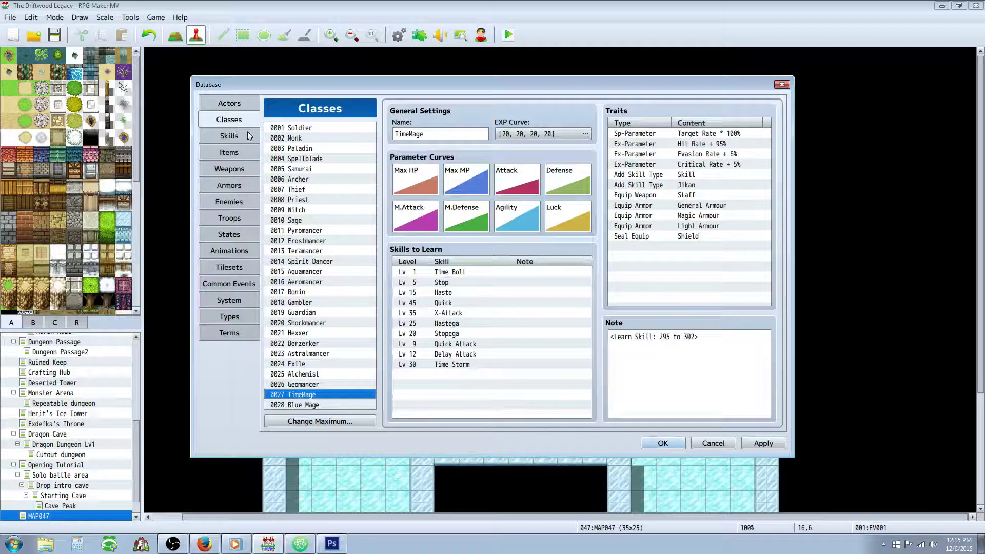